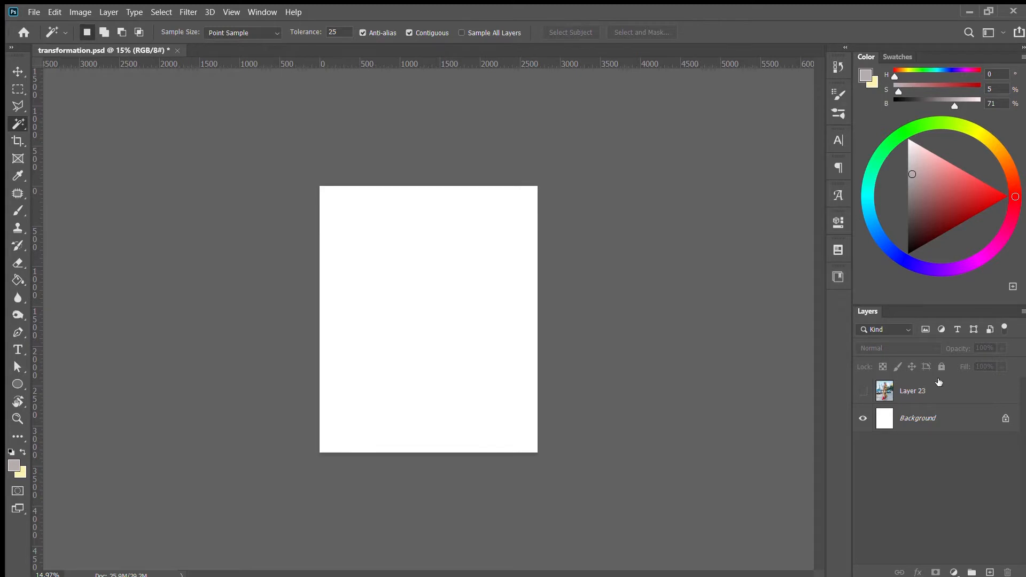
Show the hidden street photo on Layer 23 and make it the active layer
scroll(480, 274, up, 6)
scroll(398, 254, up, 1)
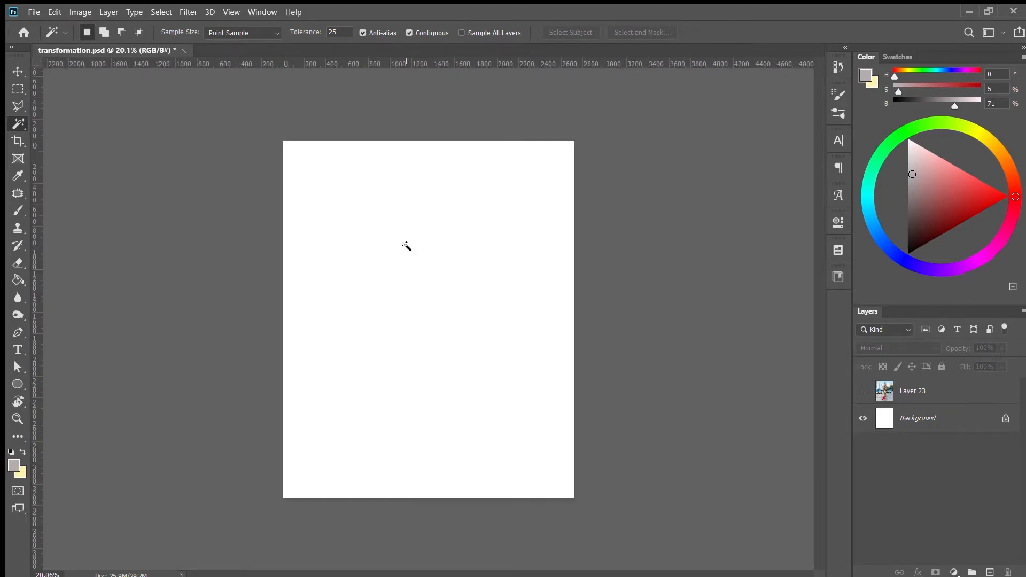
click(863, 391)
click(912, 391)
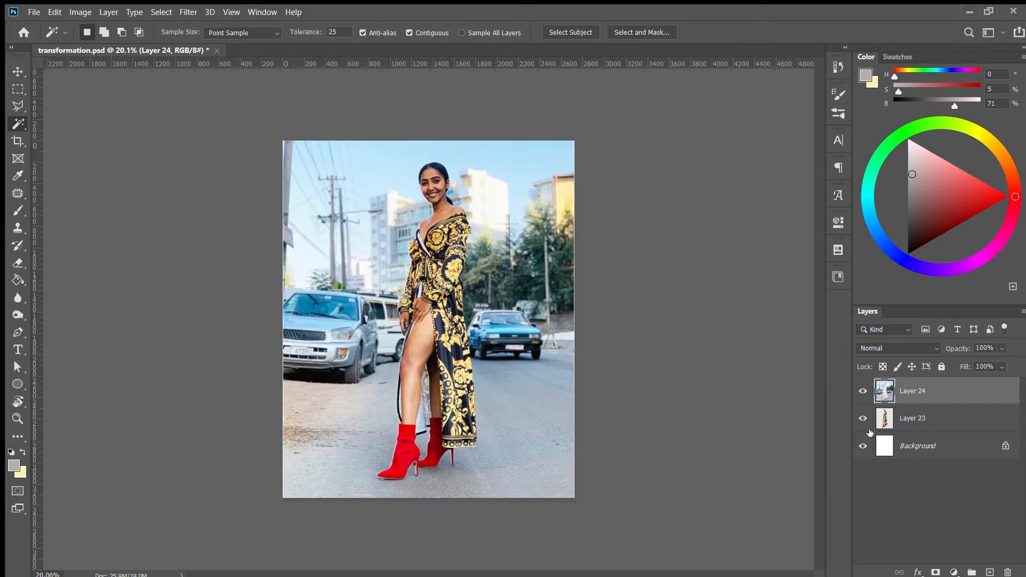
Inspect the woman cutout and the street background separately by toggling the visibility of their layers
click(903, 418)
click(863, 391)
click(863, 391)
click(864, 419)
click(863, 419)
Add an empty layer above the street background on Layer 24 and activate the Brush tool
click(928, 390)
click(990, 573)
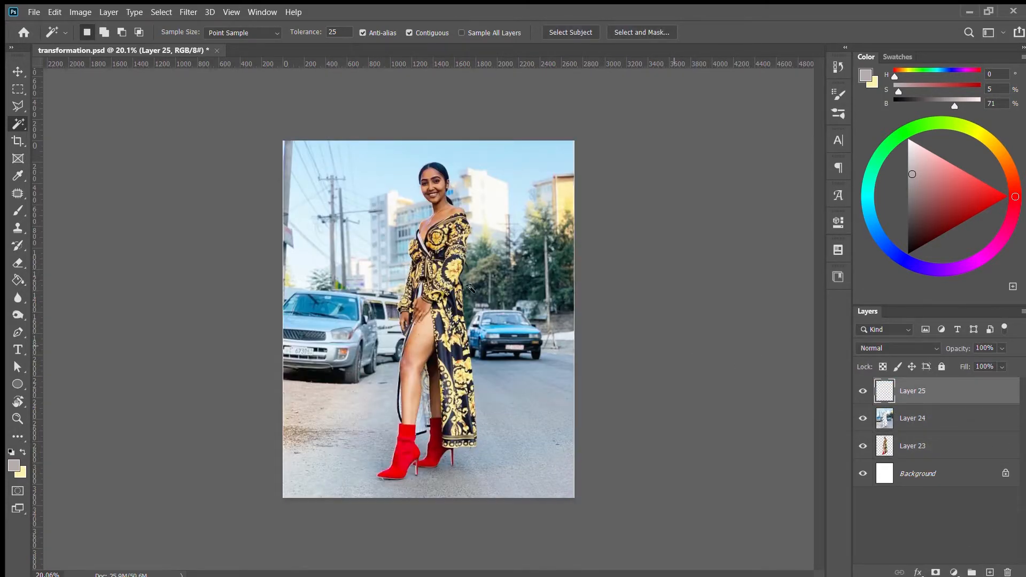
key(b)
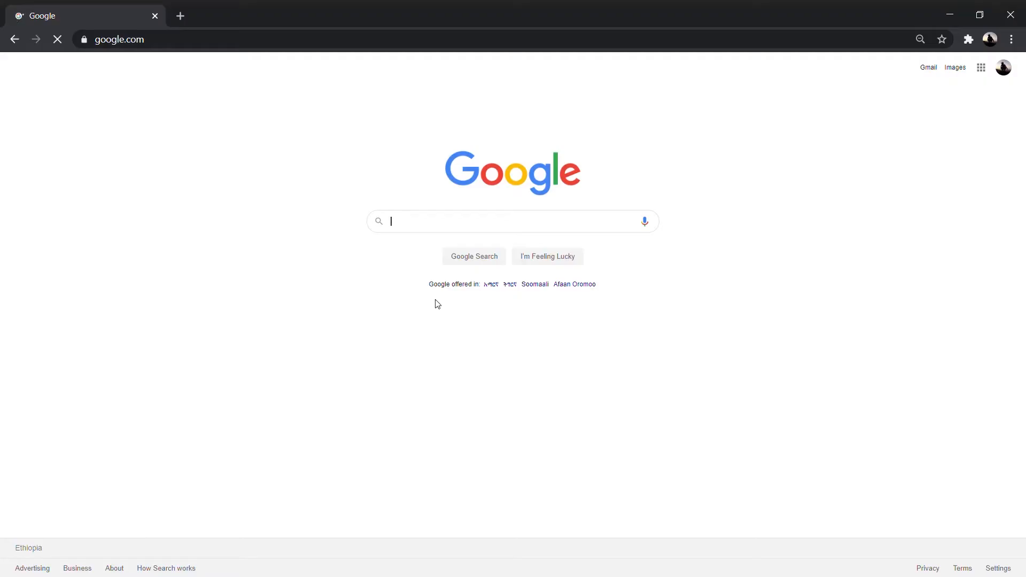
Switch to the browser and search Google for "old and rusty cars"
click(488, 219)
text(old and r)
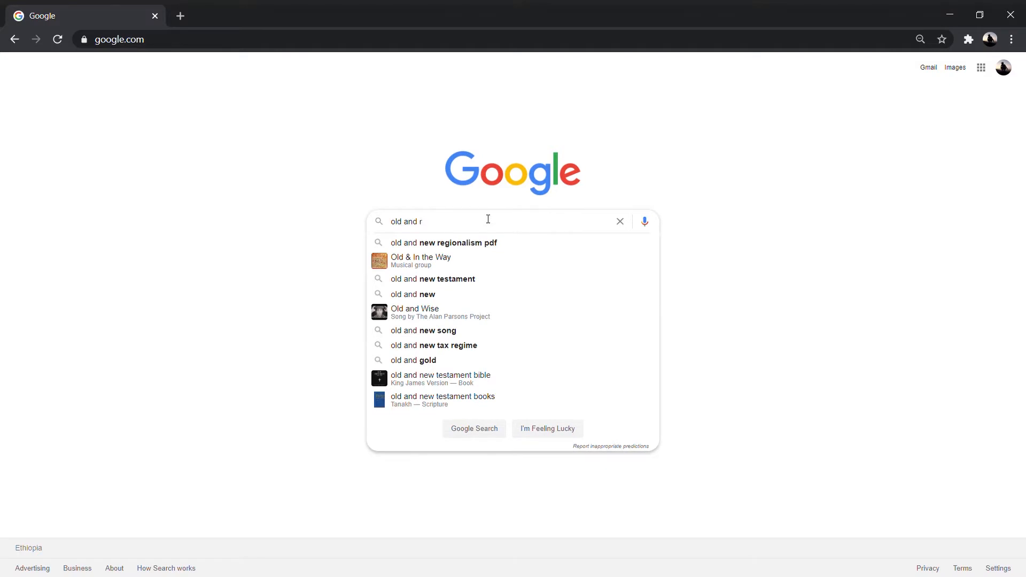
text(us)
key(Down)
key(Down)
key(Return)
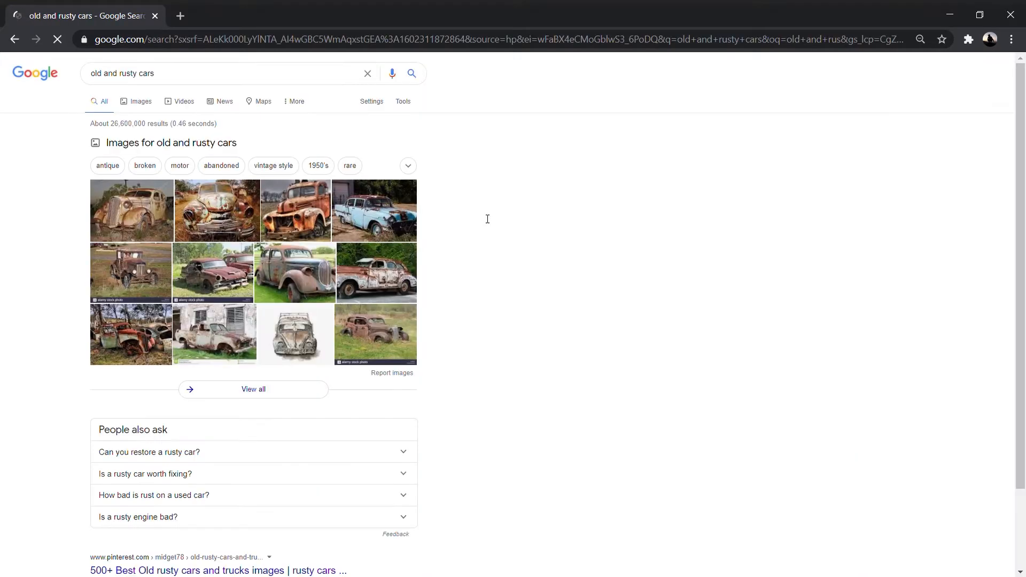
Open the image results for old and rusty cars and browse them for reference
click(134, 101)
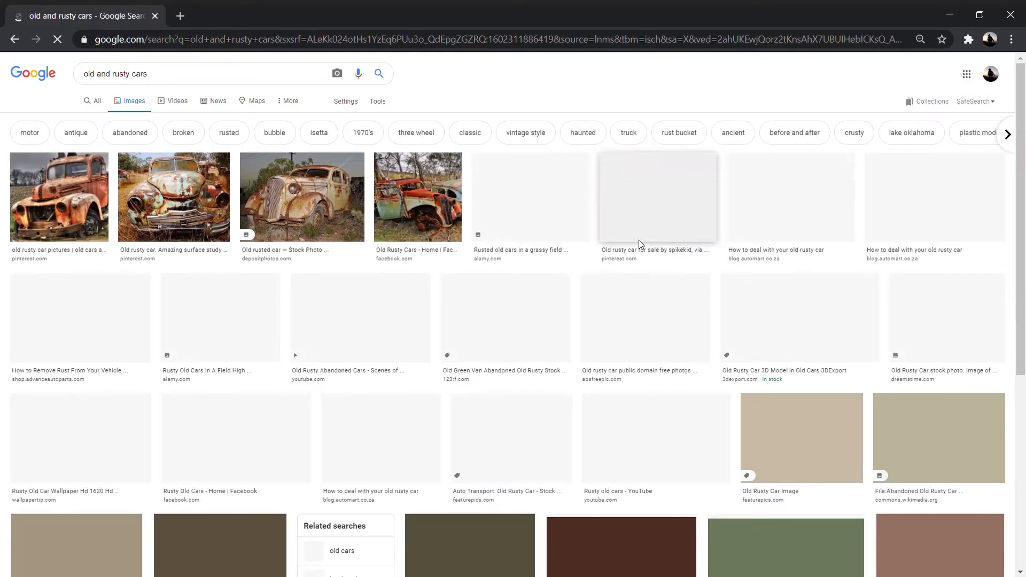
key(ctrl+plus)
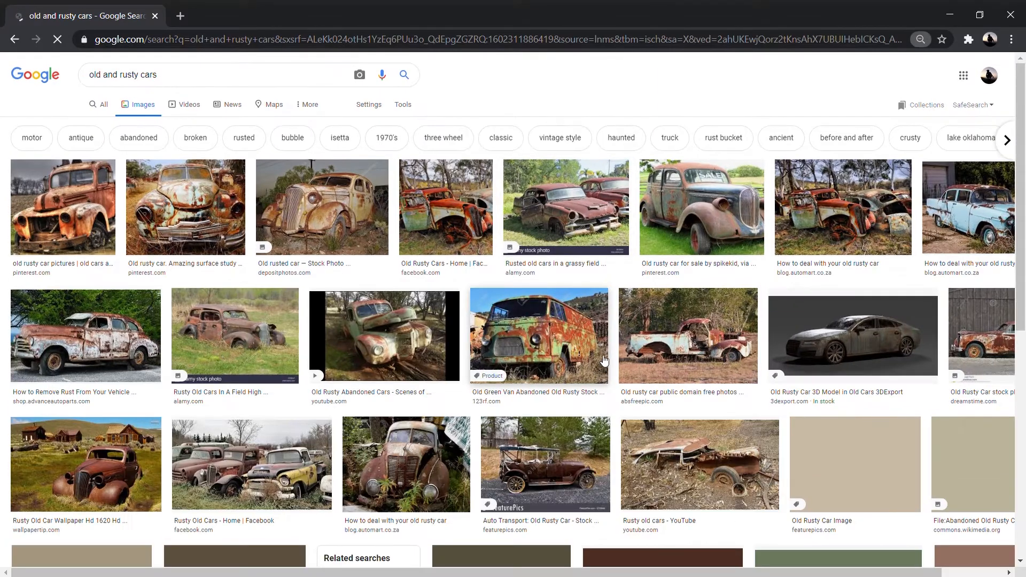
scroll(467, 297, down, 7)
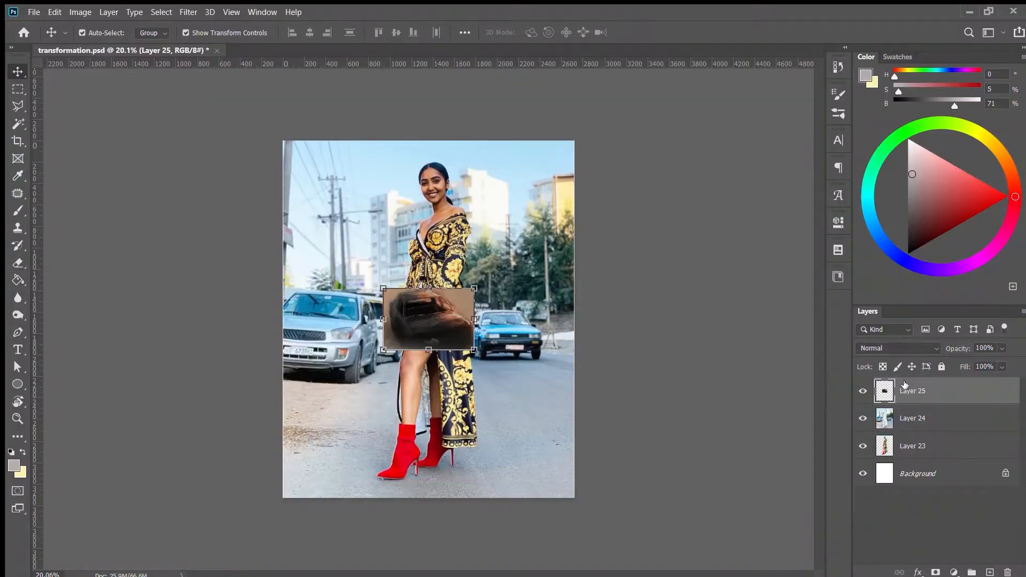
Move the painted car wreck over the blue car beside the woman and set its layer opacity to 50%
drag(431, 320, 504, 331)
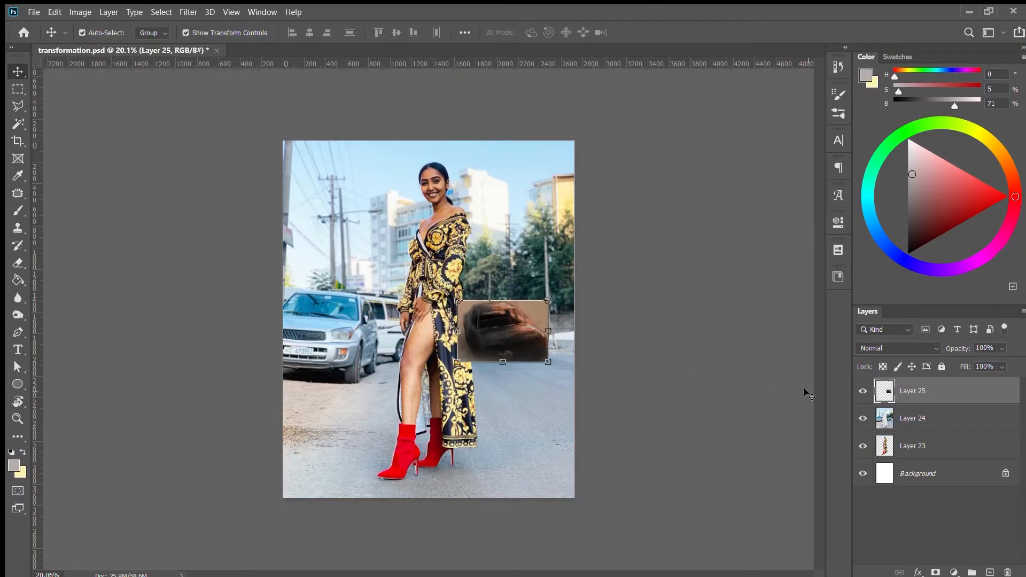
key(5)
scroll(516, 331, up, 5)
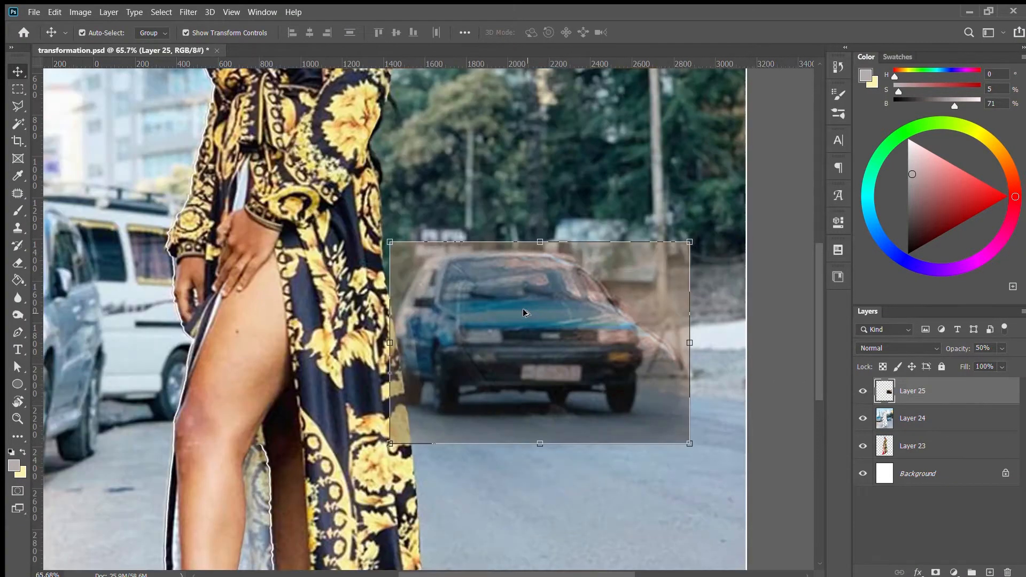
scroll(534, 330, down, 4)
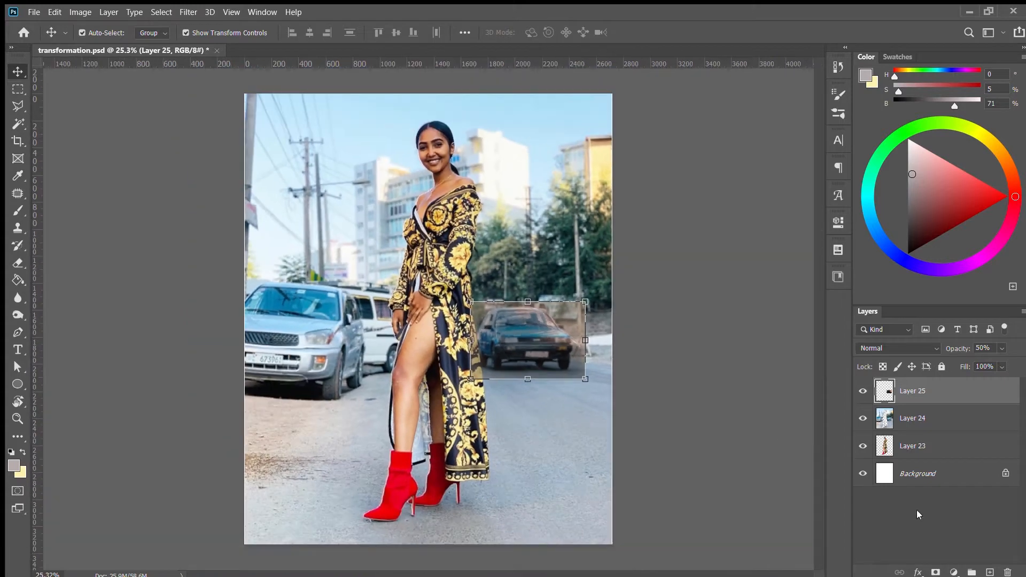
Add a Hue/Saturation adjustment layer clipped to the painted car on Layer 25
click(972, 434)
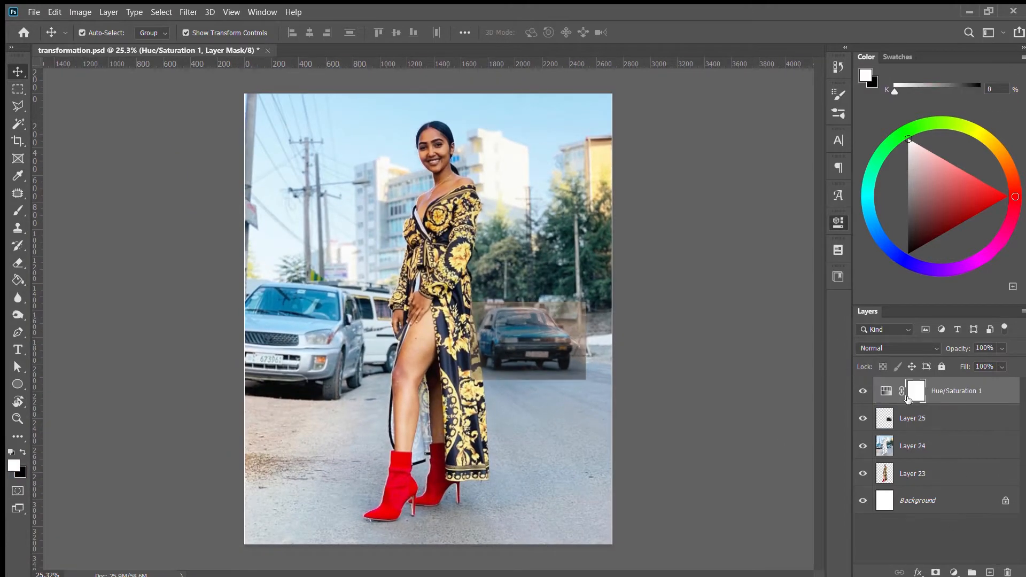
alt+click(906, 404)
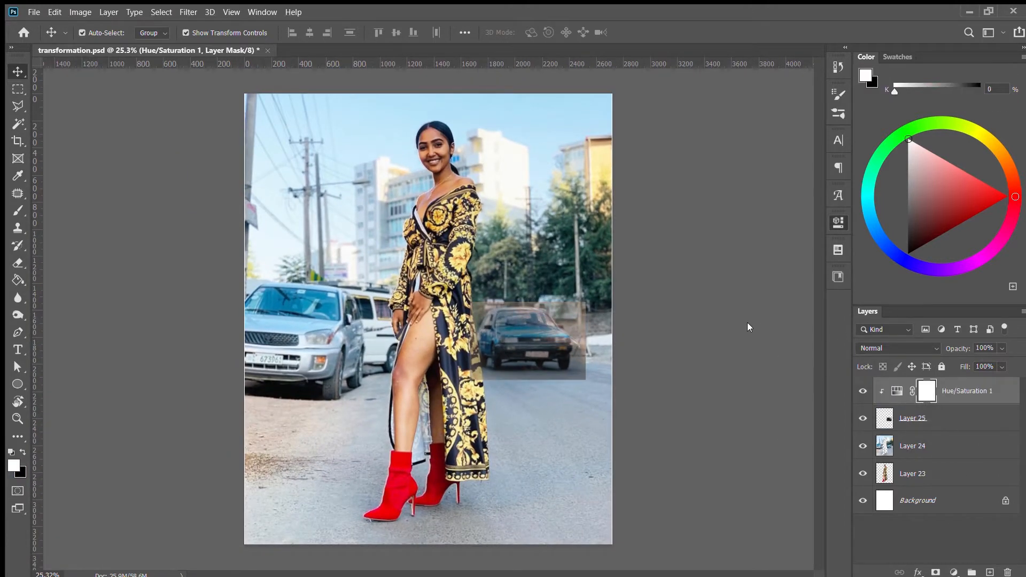
drag(760, 295, 746, 330)
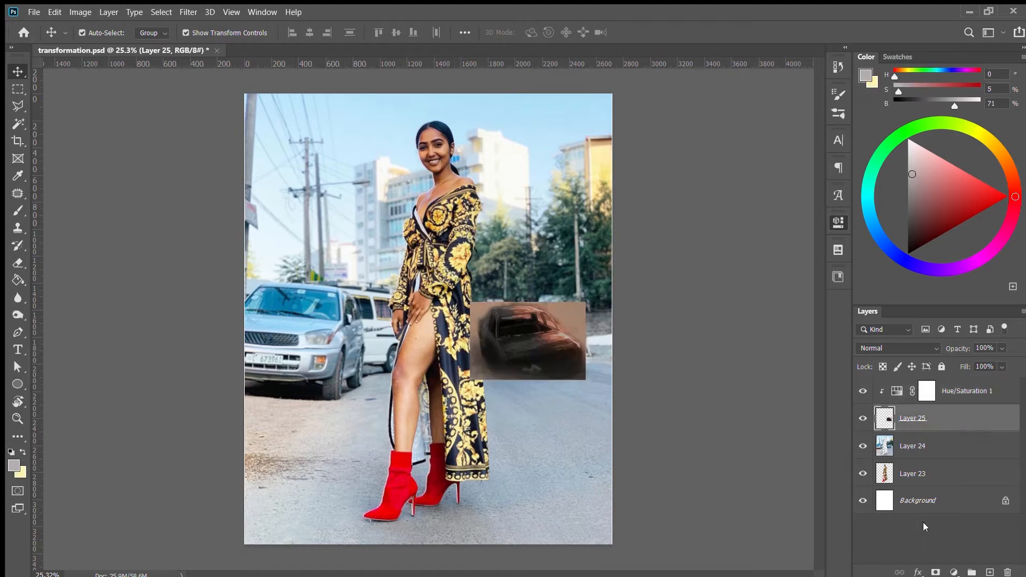
Select the beige backdrop around the painted car on Layer 25 with the Magic Wand, delete it and clear the selection
click(923, 522)
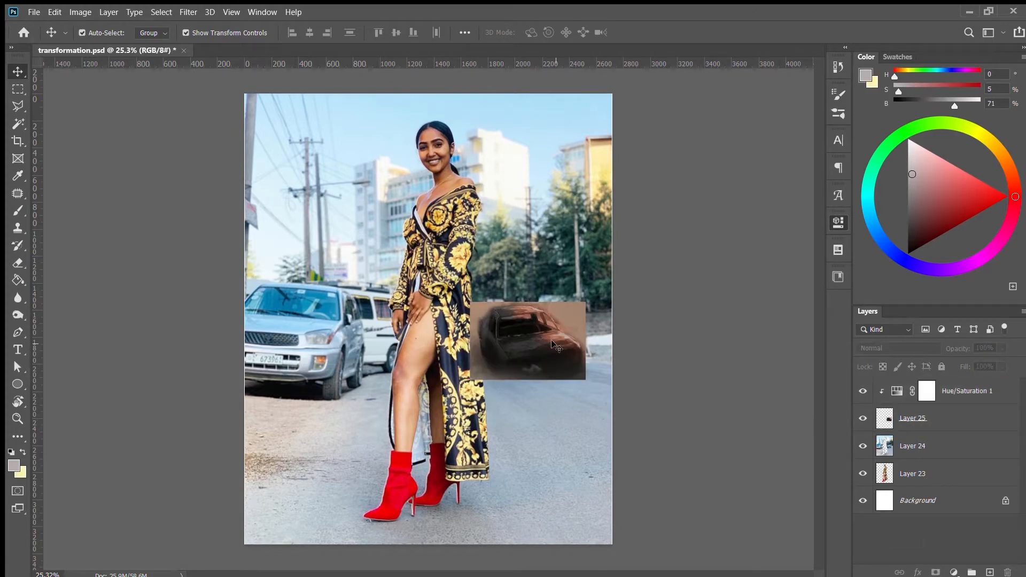
scroll(474, 326, down, 3)
scroll(474, 326, up, 3)
key(w)
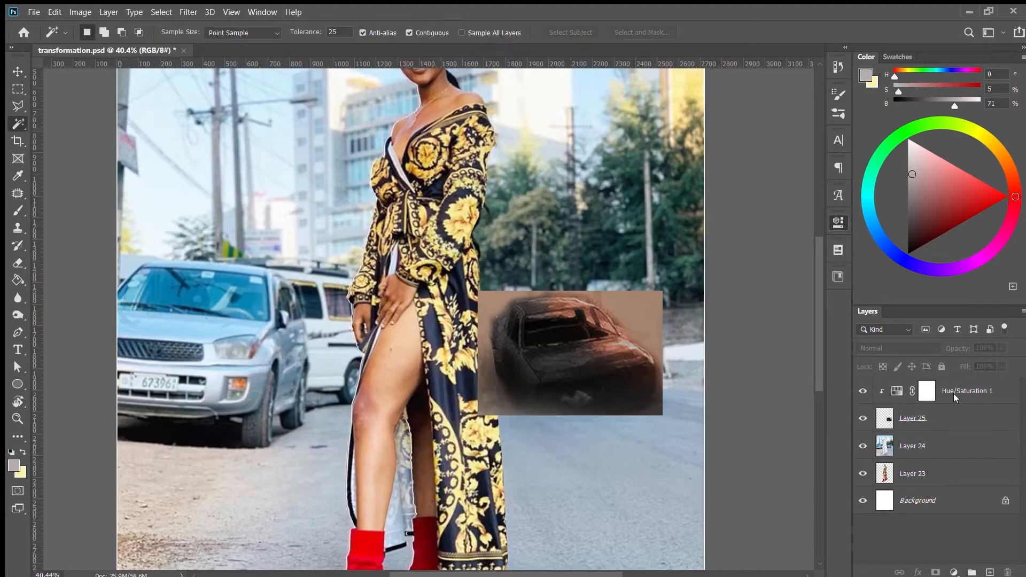
click(933, 419)
click(628, 309)
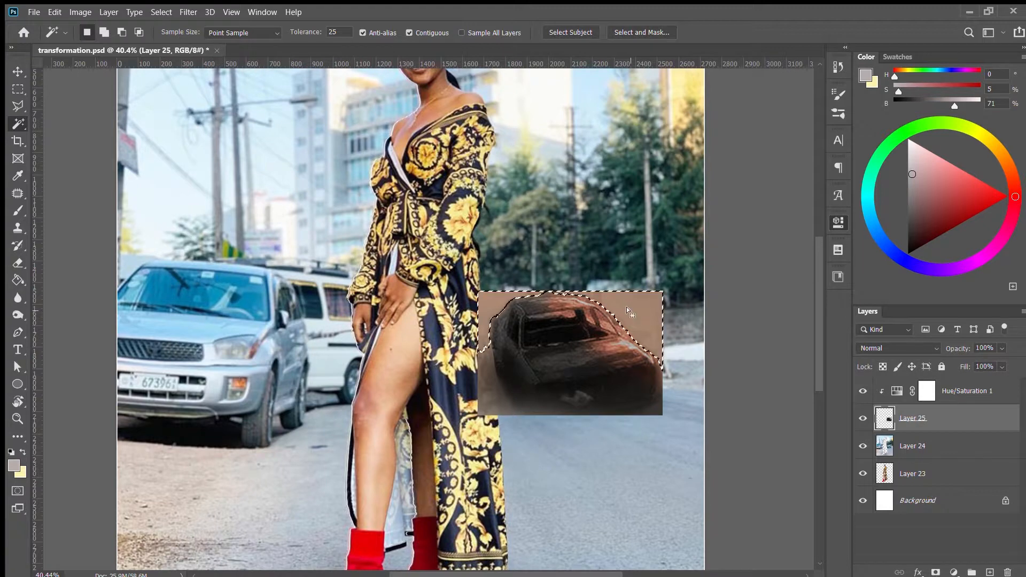
key(Delete)
click(507, 394)
key(Delete)
key(ctrl+z)
key(ctrl+d)
scroll(588, 382, down, 4)
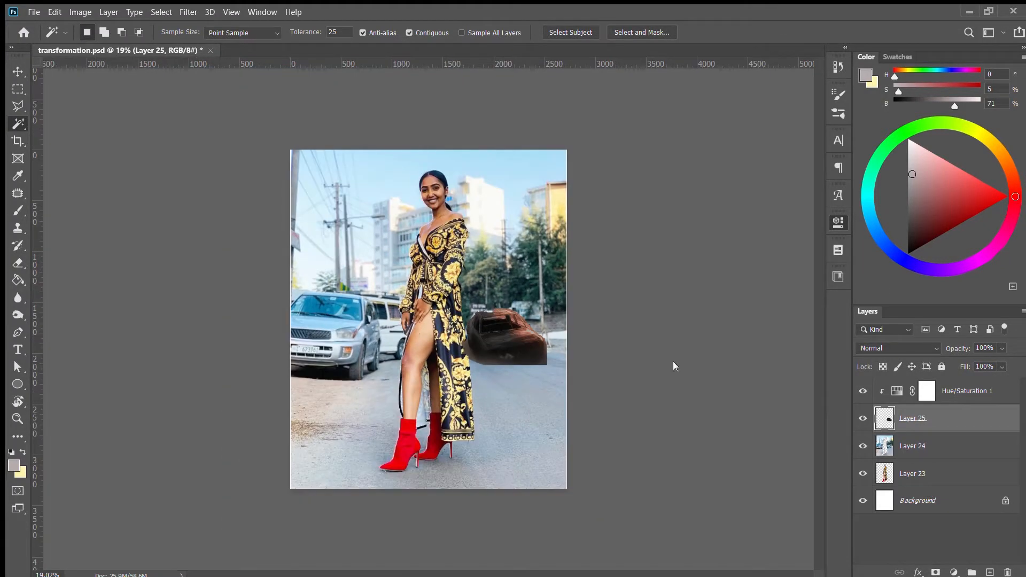
Soften the leftover edges around the painted car with the Eraser at 50% opacity
key(e)
scroll(569, 362, up, 4)
scroll(518, 309, up, 3)
drag(517, 309, 441, 309)
mouse_move(401, 433)
mouse_down()
mouse_move(503, 511)
mouse_move(655, 518)
mouse_move(711, 482)
mouse_move(692, 512)
mouse_move(496, 500)
mouse_move(442, 464)
mouse_move(406, 409)
mouse_up()
scroll(392, 321, down, 7)
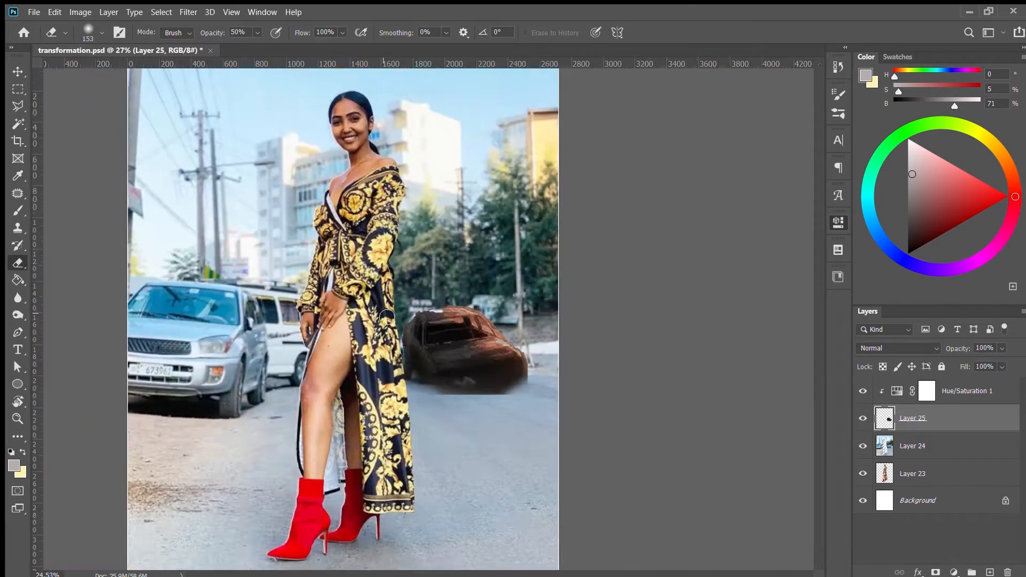
click(872, 533)
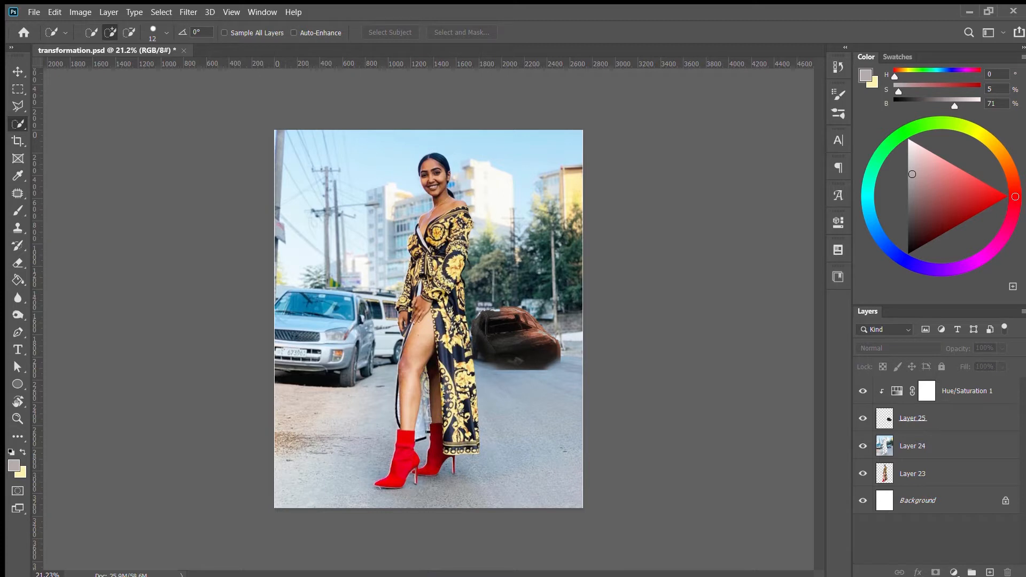
Set the opacity of the street background on Layer 24 to 50%
click(946, 443)
key(5)
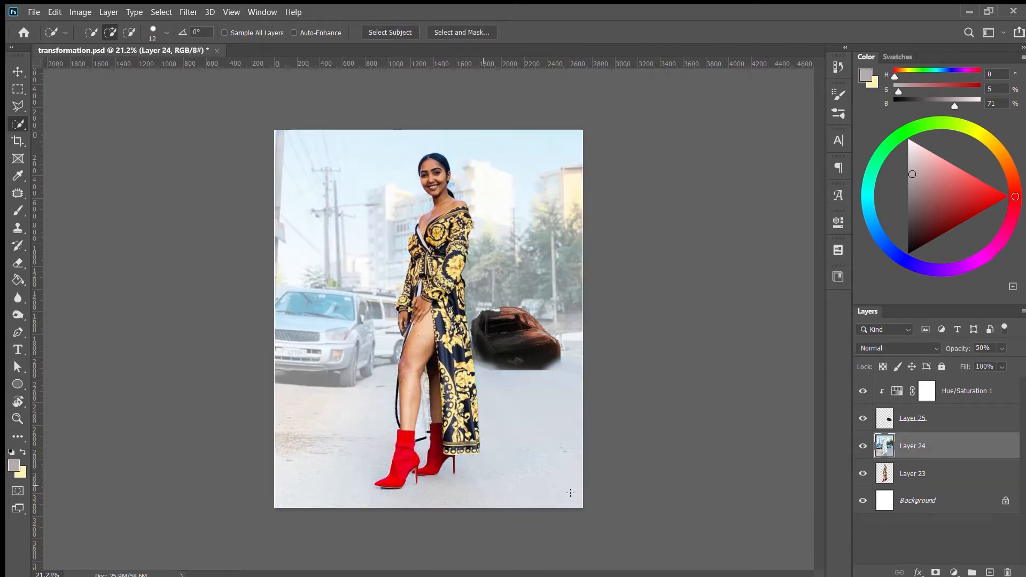
click(898, 532)
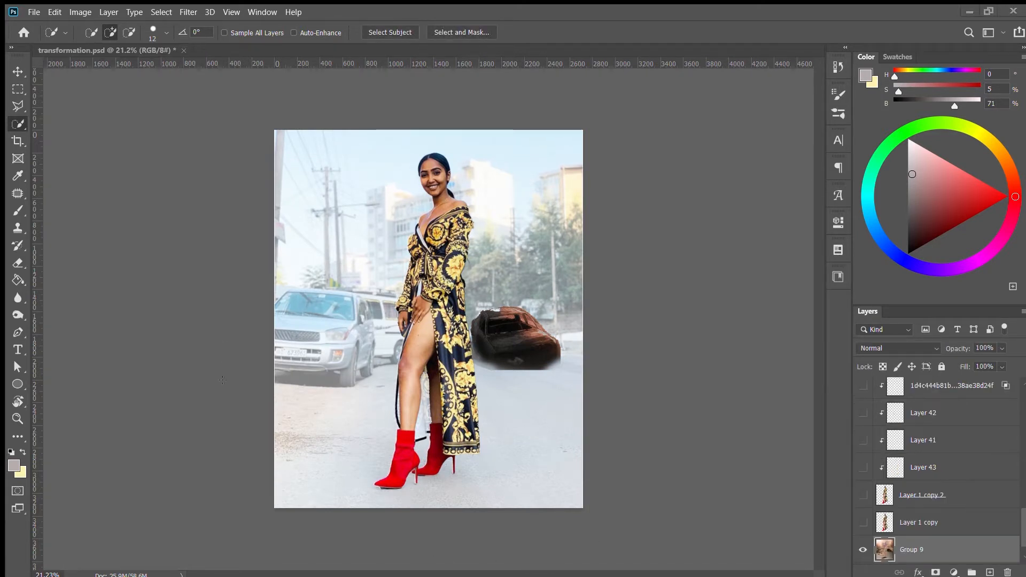
key(alt)
key(alt)
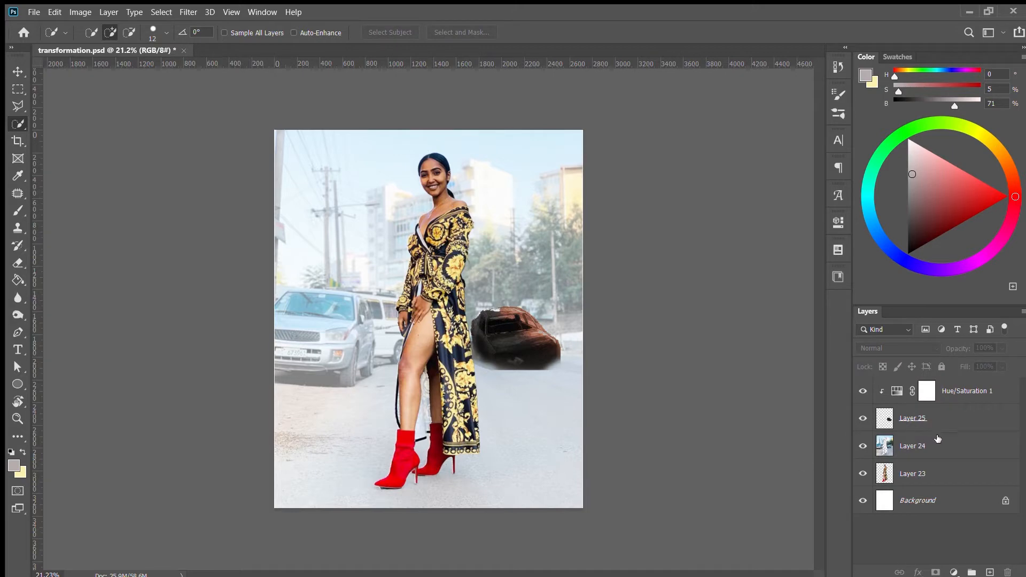
Outline the utility pole behind the silver car on Layer 24 with the Polygonal Lasso
click(935, 444)
scroll(321, 182, up, 3)
key(m)
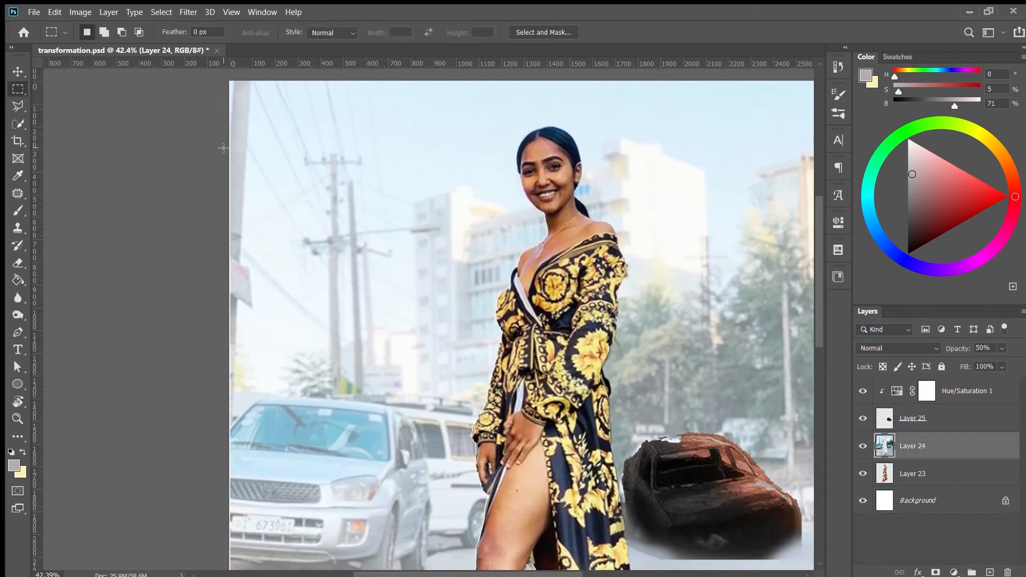
key(l)
click(342, 174)
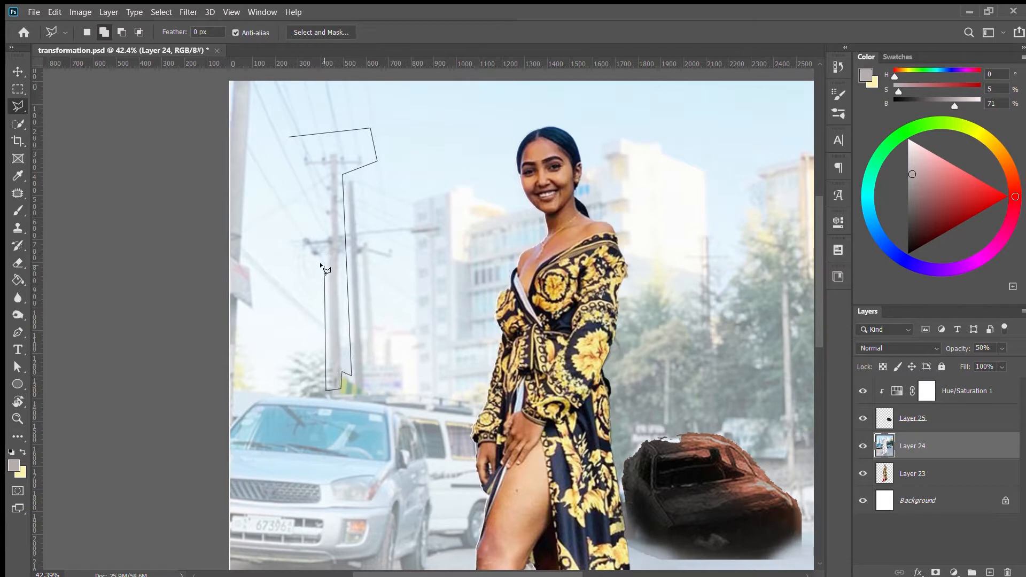
click(288, 137)
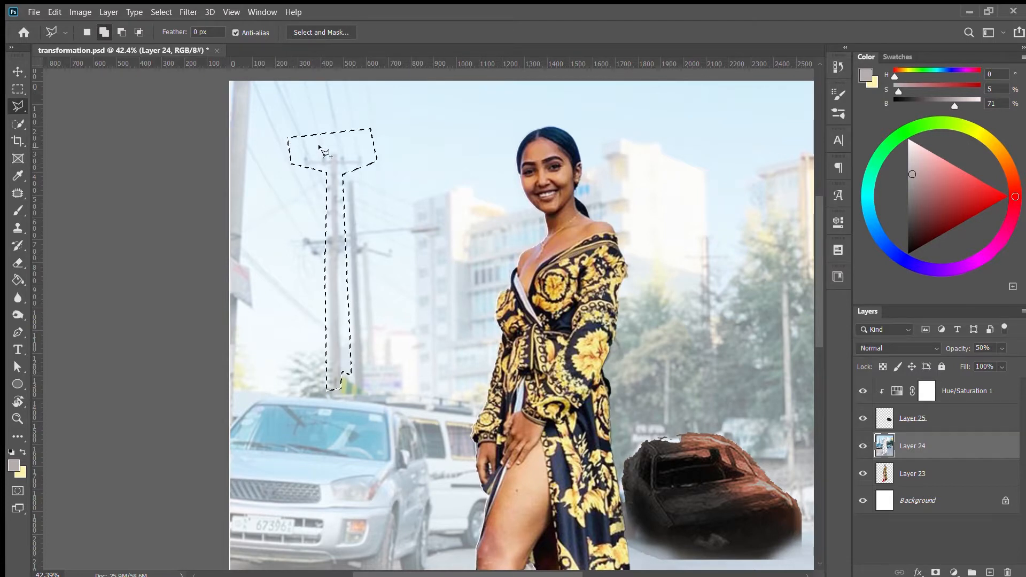
Copy the selected pole to a new layer, rotate it about -33° and place it leaning down towards the silver car
key(ctrl+j)
key(v)
drag(386, 122, 276, 124)
drag(301, 275, 207, 320)
drag(407, 344, 395, 377)
drag(290, 386, 293, 376)
key(Return)
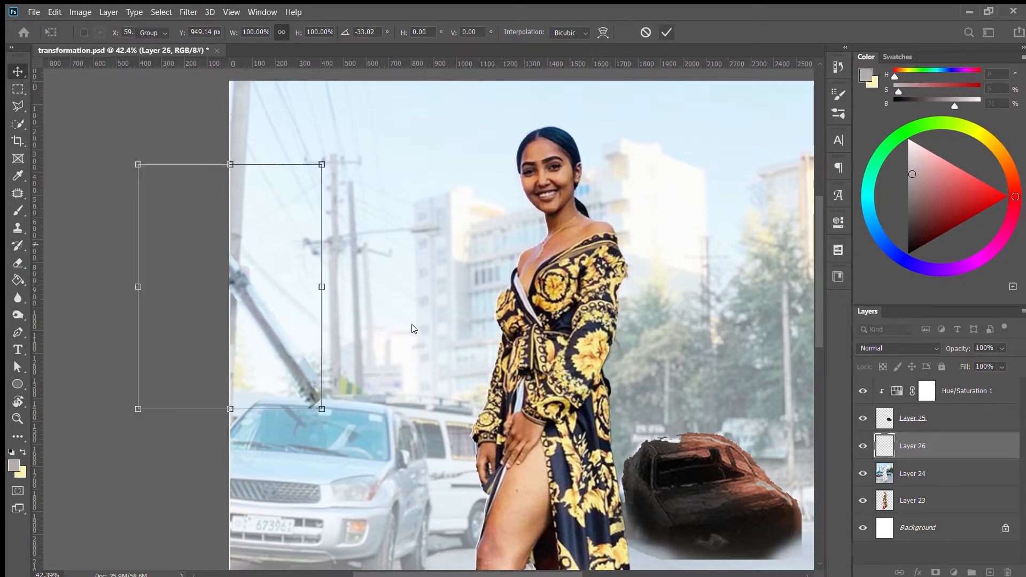
key(w)
scroll(462, 303, down, 2)
scroll(462, 303, up, 2)
drag(442, 438, 361, 308)
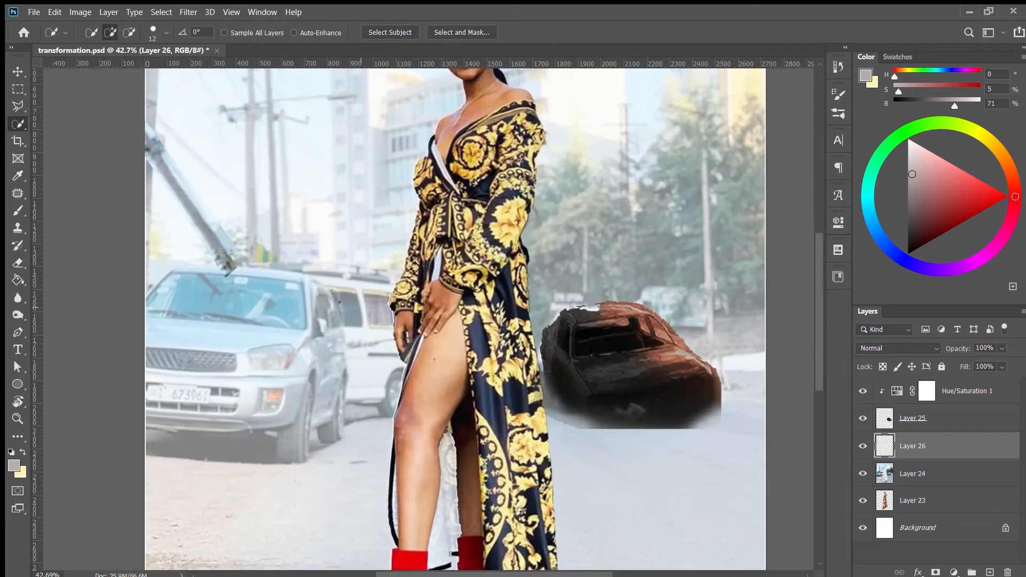
scroll(667, 337, up, 2)
drag(213, 289, 240, 263)
key(ctrl+d)
Erase the lower tip of the tilted pole at the silver car's roof with the Eraser at 100% opacity
key(e)
drag(170, 304, 243, 266)
scroll(579, 264, down, 5)
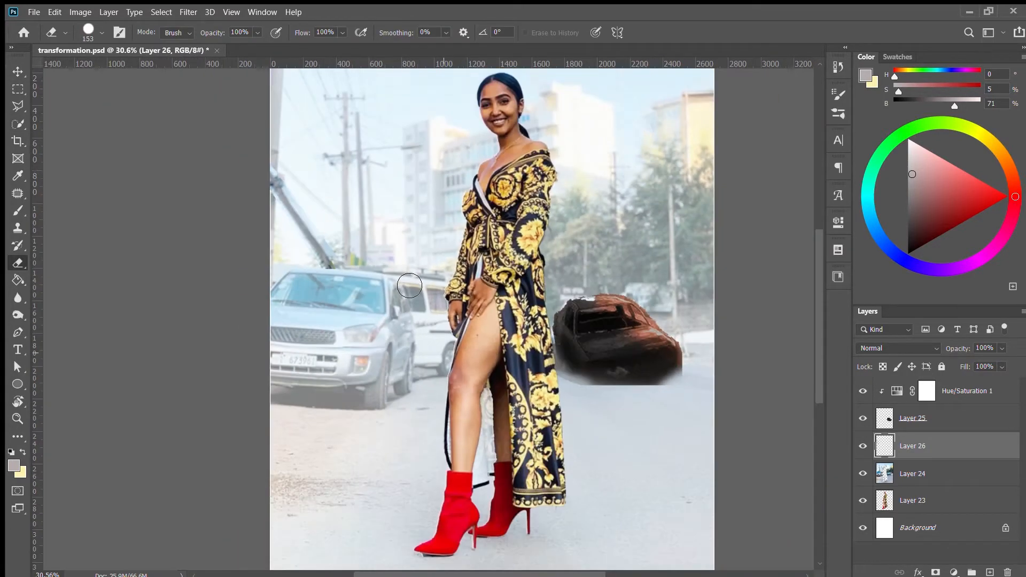
scroll(434, 168, up, 4)
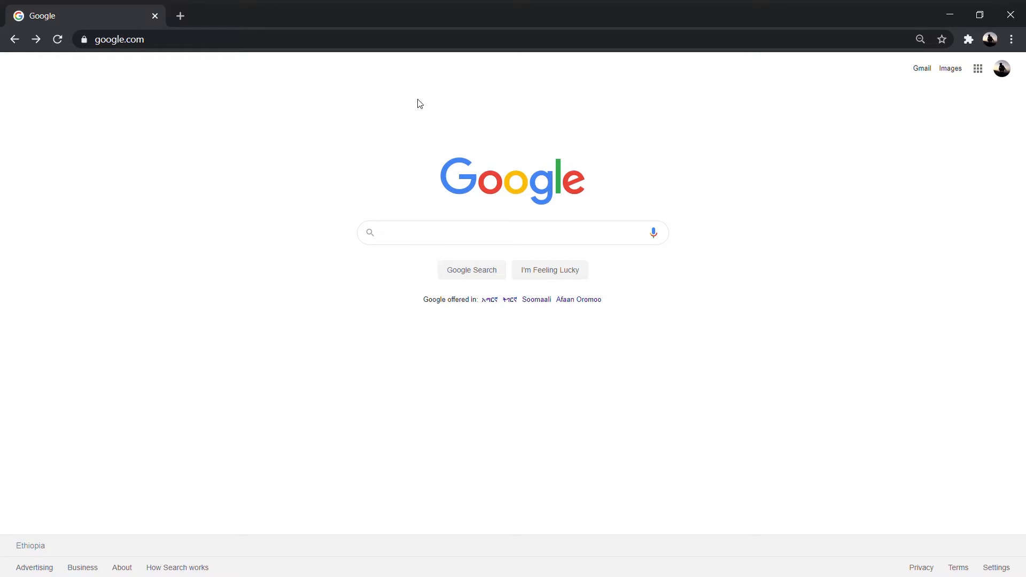
Switch to the browser and search Google for "fantasy war game mask"
click(446, 237)
text(fantas)
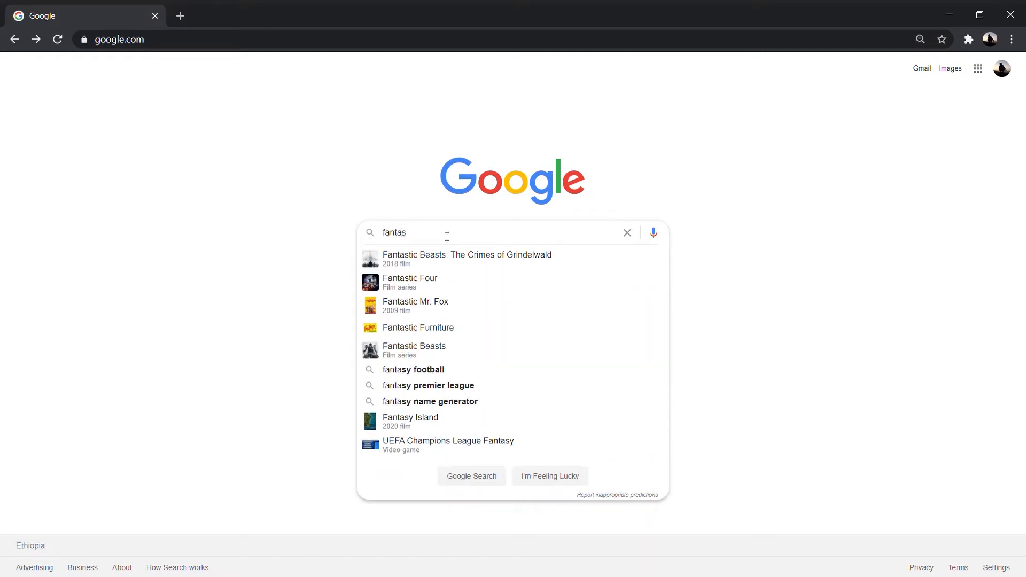
text(y)
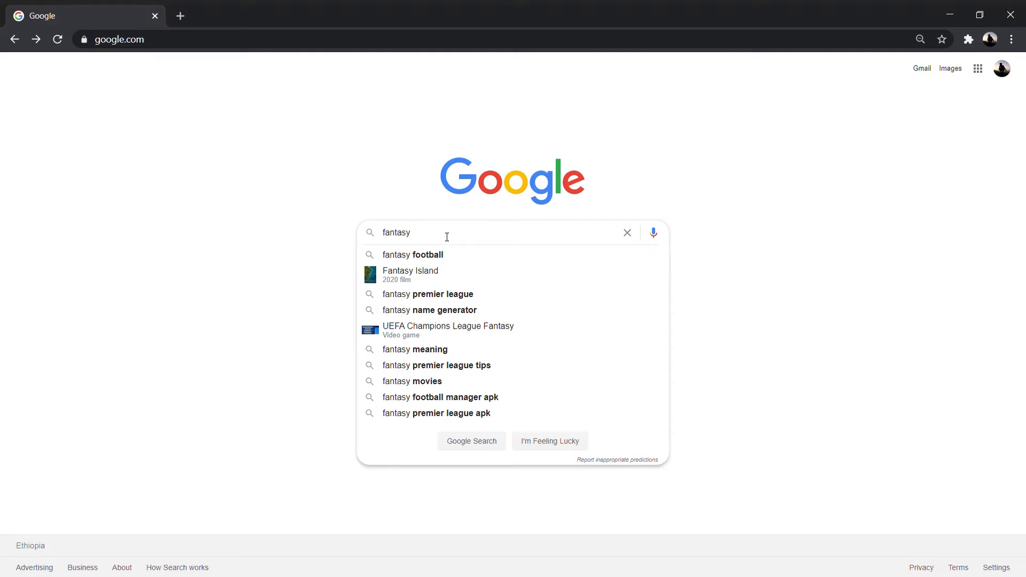
text( war game mask)
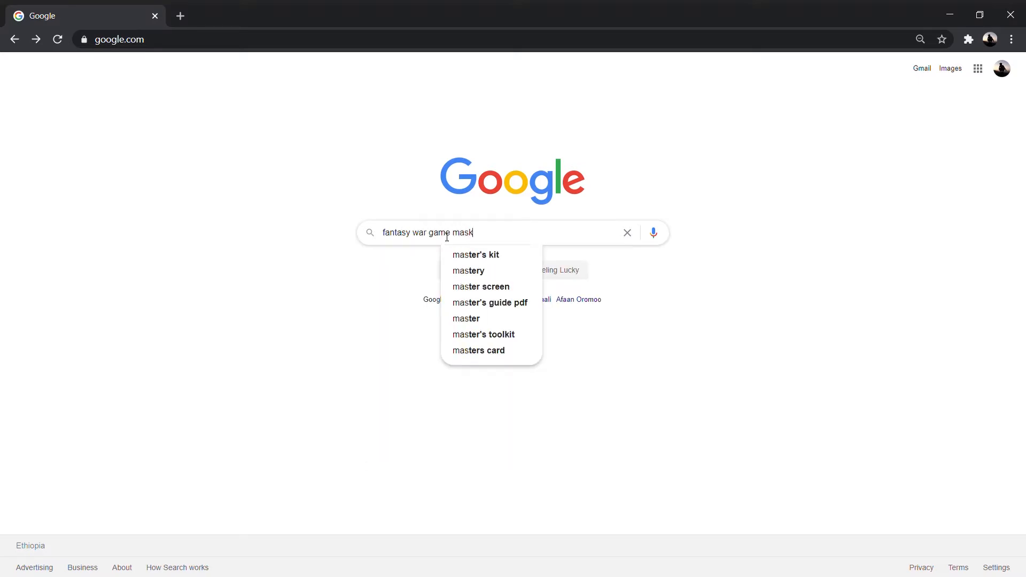
key(Return)
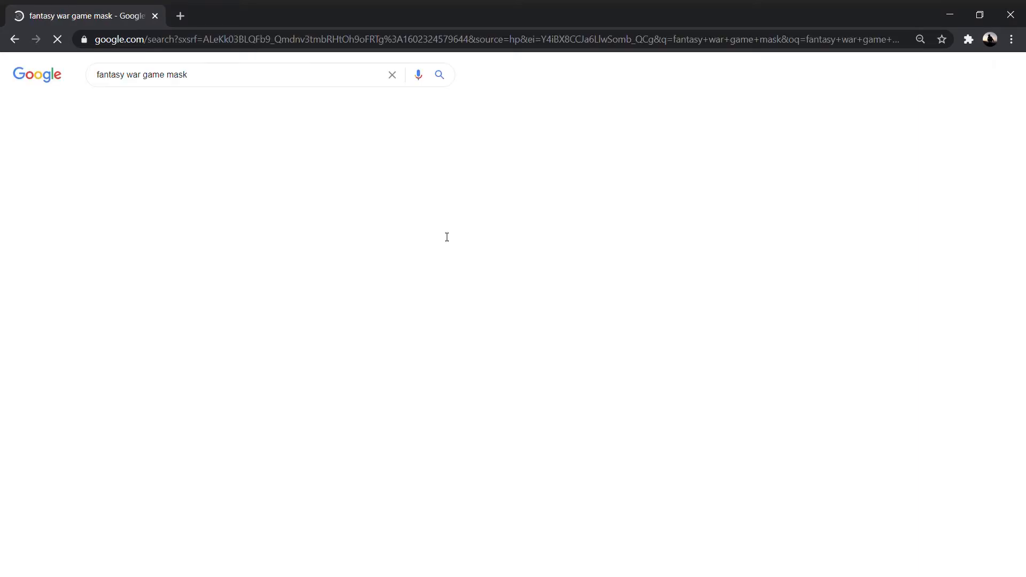
Show the image results for "fantasy war game mask" and look through them for a suitable mask
click(152, 105)
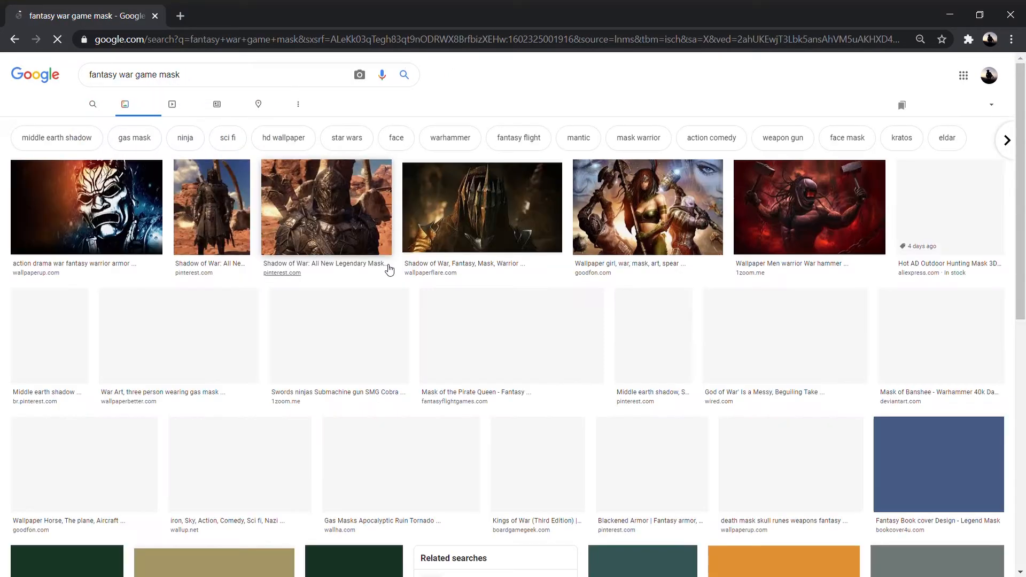
scroll(390, 269, down, 6)
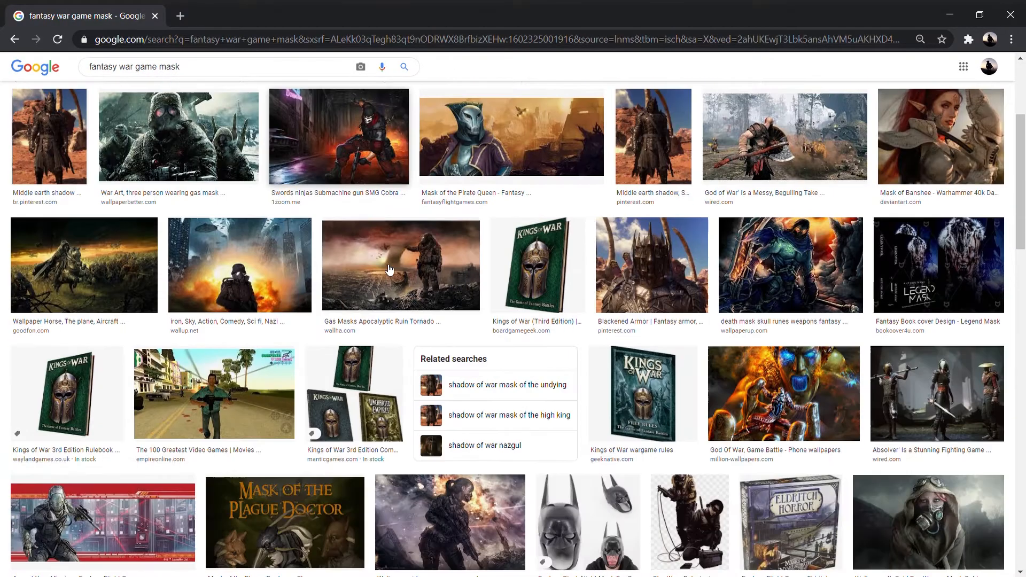
scroll(389, 270, down, 7)
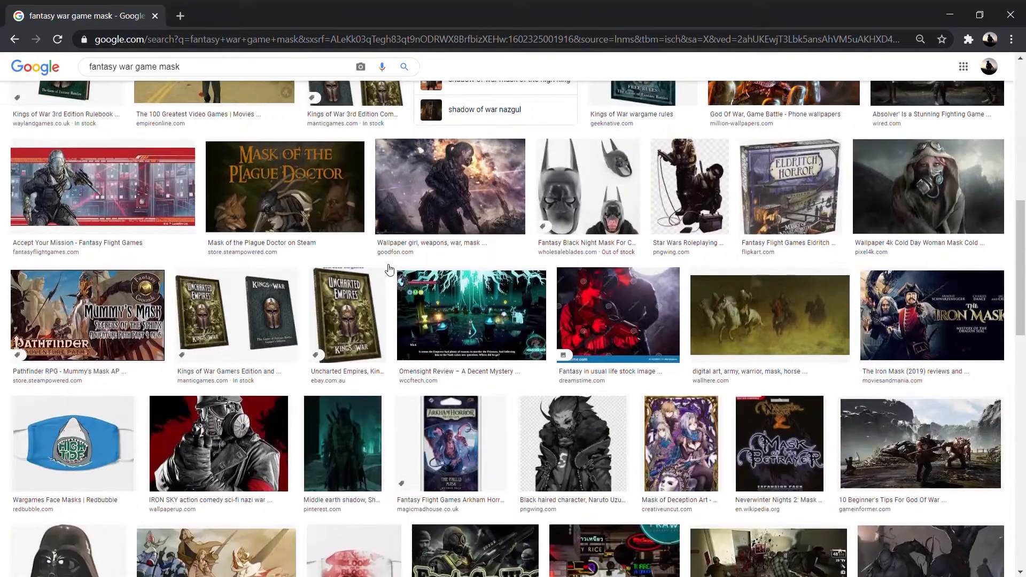
scroll(390, 270, up, 8)
scroll(390, 270, up, 5)
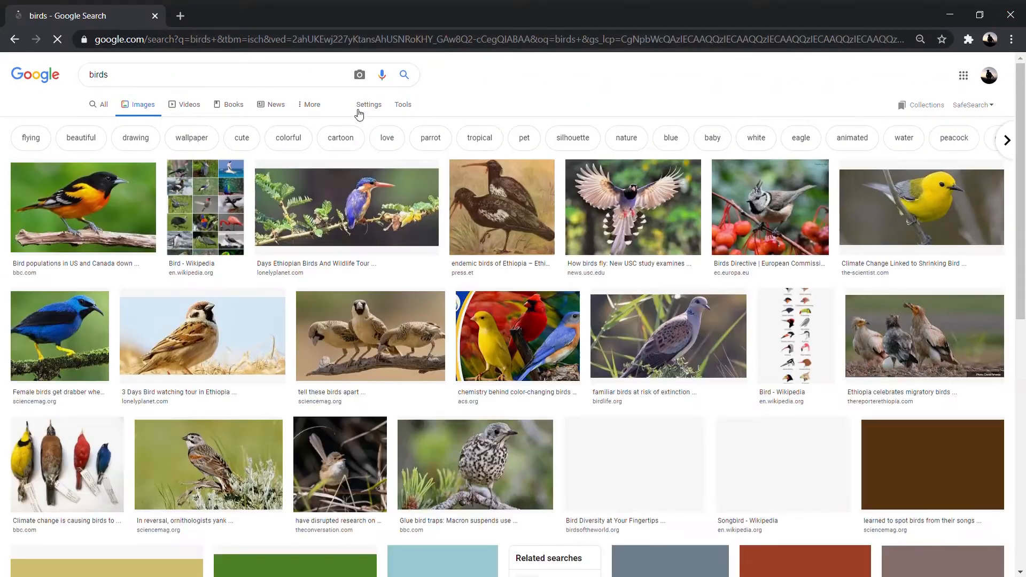
Search Google Images for "birds flying png" and look through the results
click(169, 72)
text(fl)
key(Down)
key(Down)
key(Return)
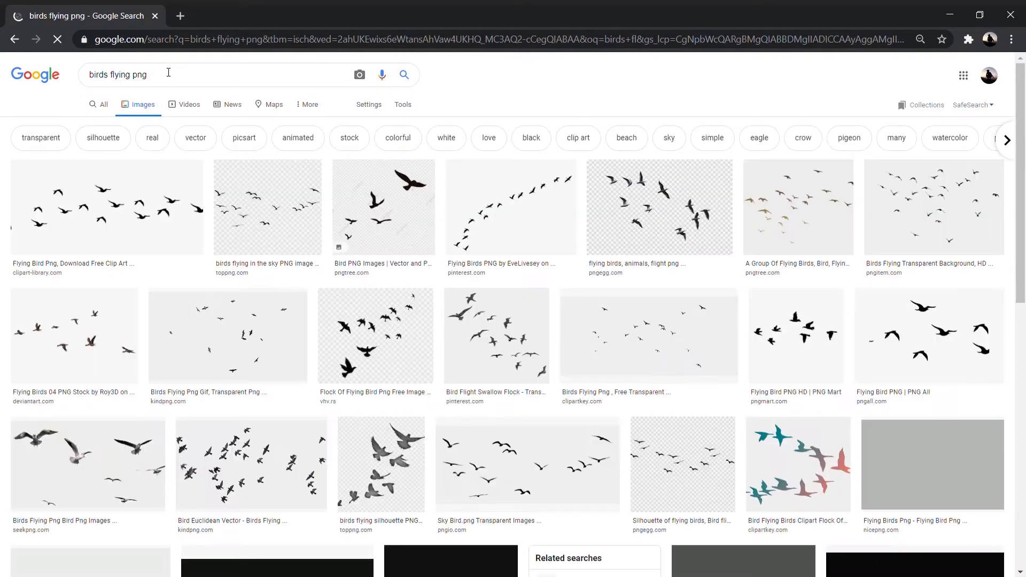
scroll(256, 183, down, 5)
scroll(293, 226, up, 5)
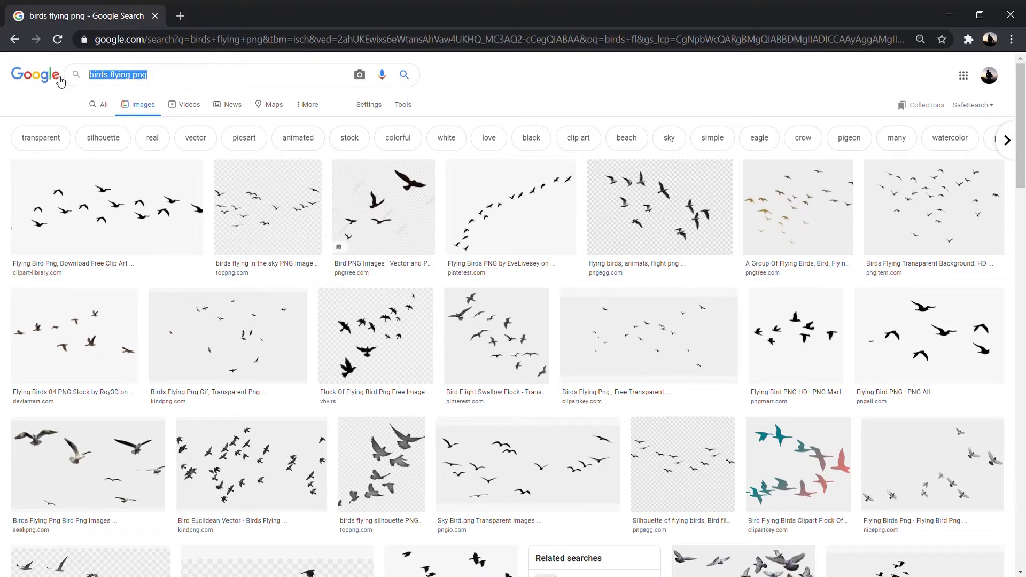
Search Google Images for "dead trees" and look through the results
text(de)
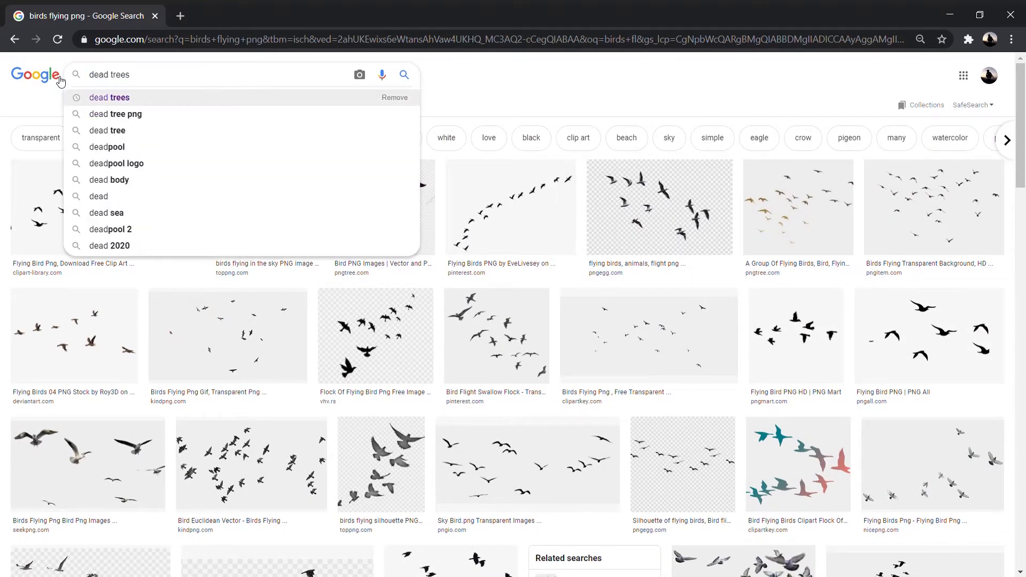
text(ad trees)
key(Return)
scroll(453, 324, down, 3)
scroll(453, 324, down, 10)
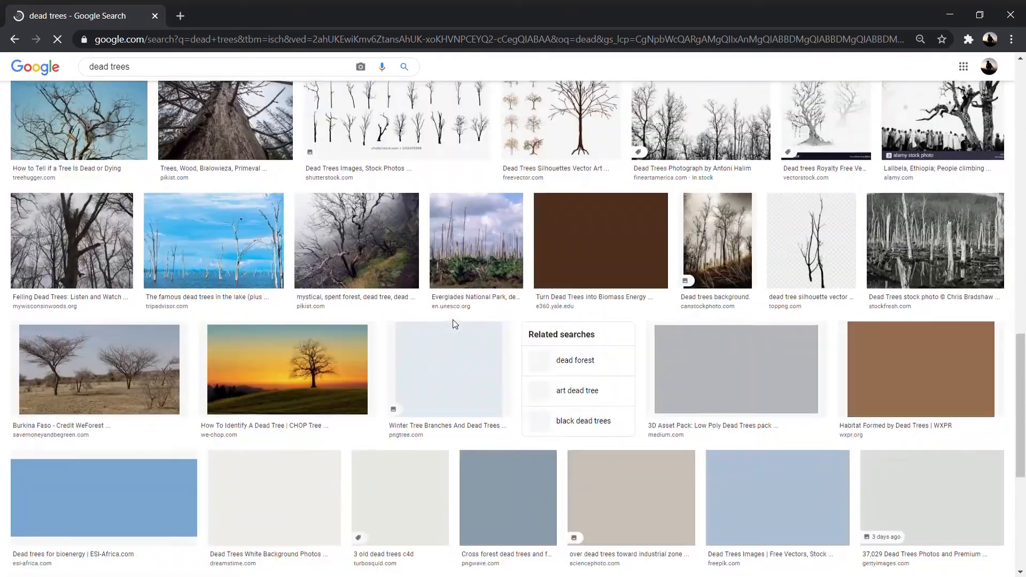
scroll(453, 320, up, 13)
Search Google Images for "smoke png"
drag(133, 75, 61, 83)
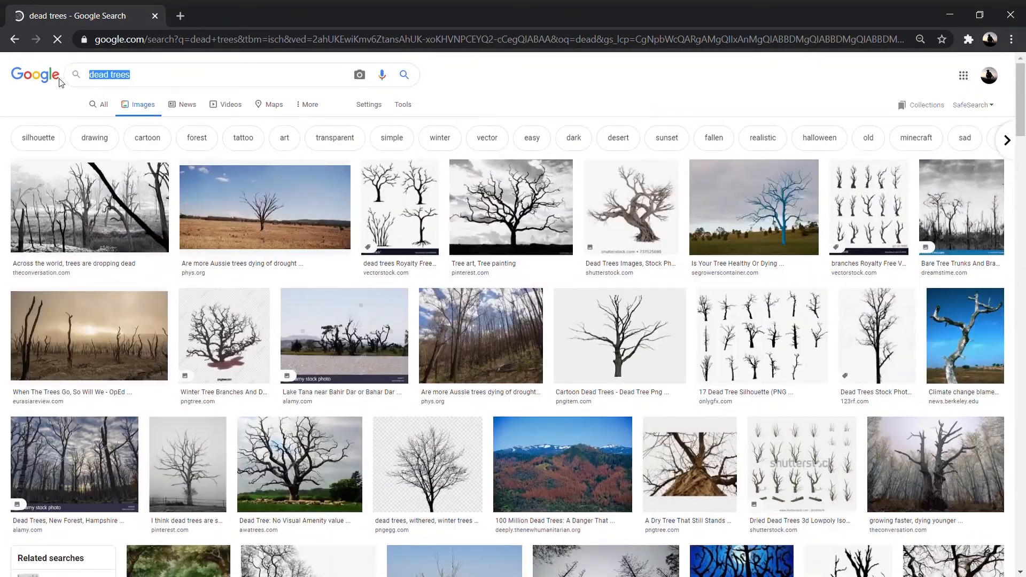
text(smoke)
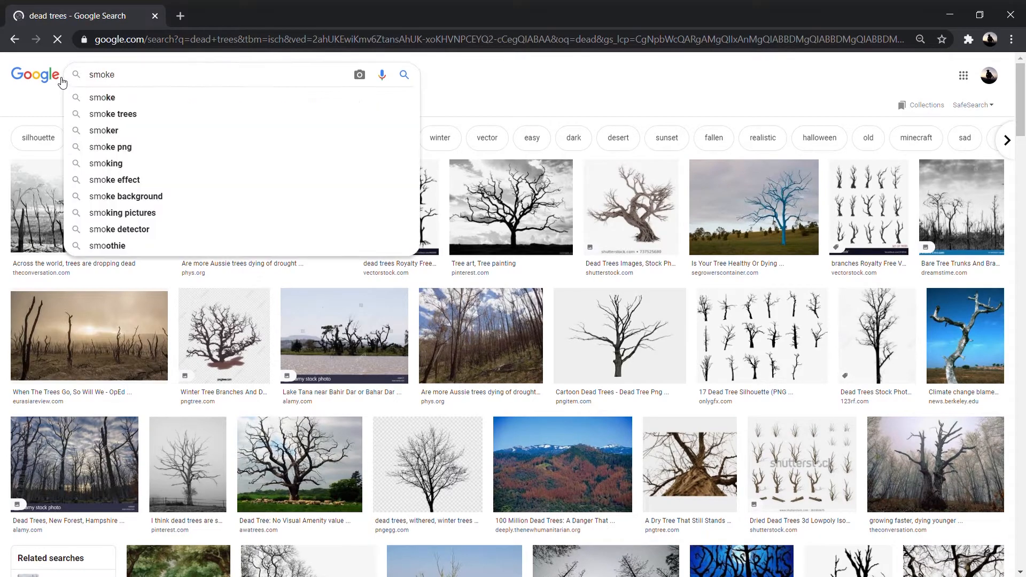
key(Down)
key(Down)
key(Down)
key(Return)
Examine the smoke image results and preview the transparent black smoke cloud from PNGitem
scroll(378, 231, down, 2)
scroll(378, 231, down, 20)
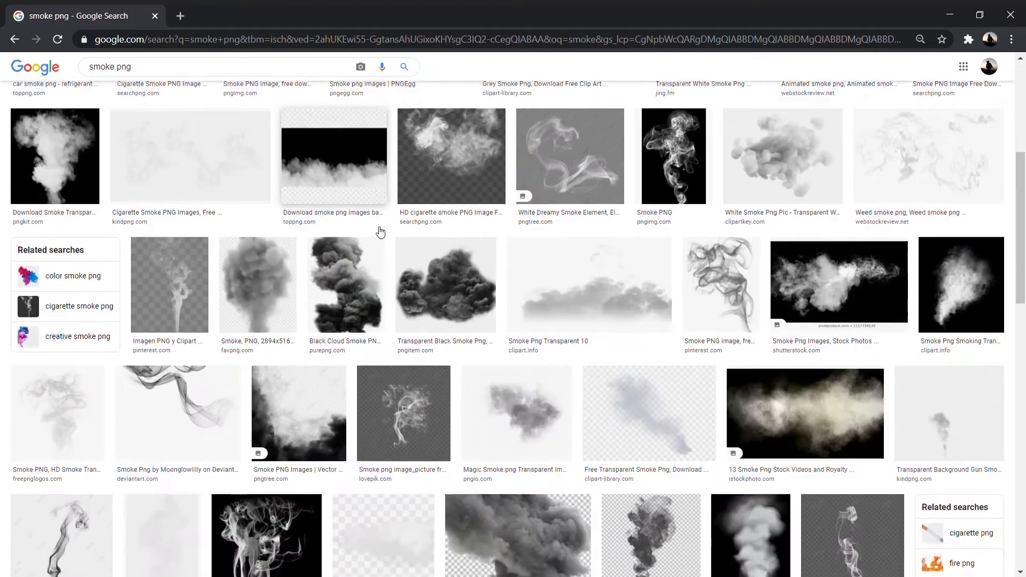
scroll(381, 251, down, 5)
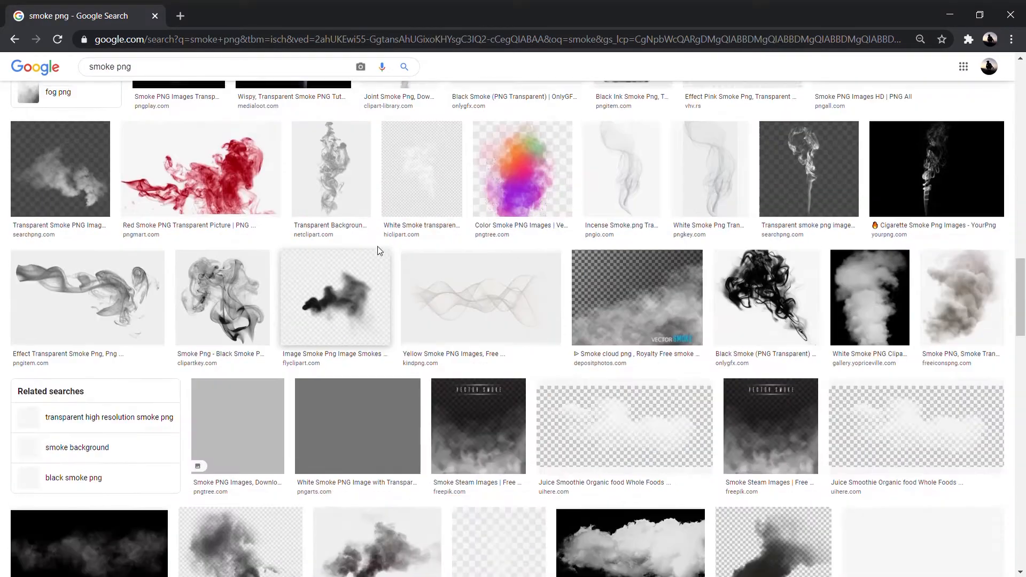
scroll(381, 257, up, 20)
scroll(383, 286, down, 10)
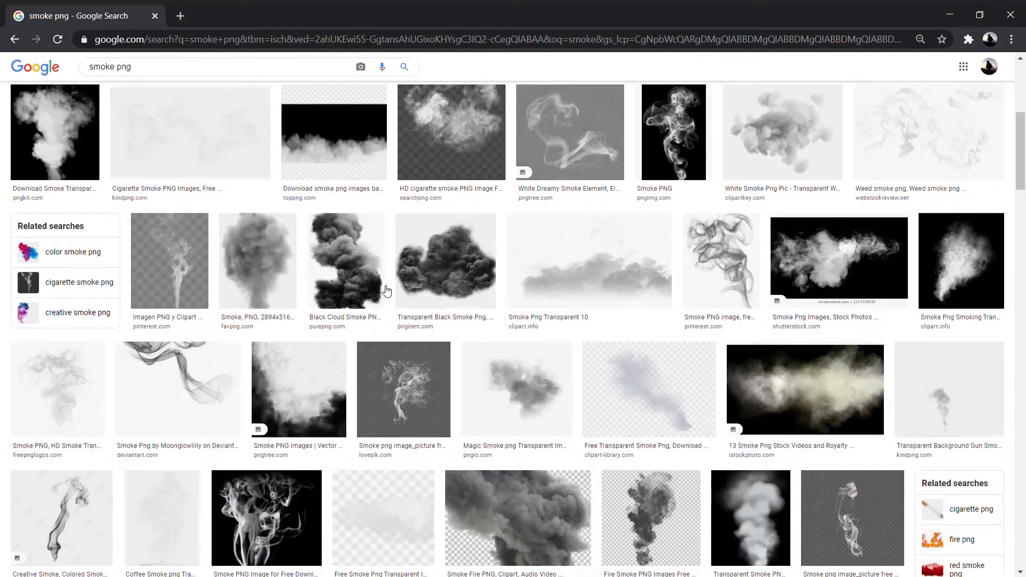
scroll(434, 308, up, 5)
scroll(447, 312, down, 3)
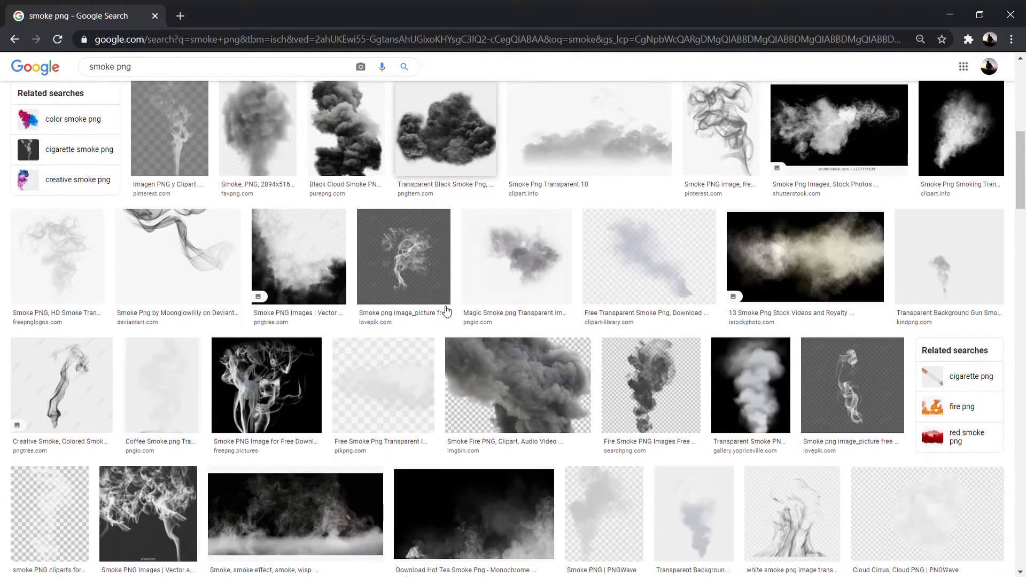
click(456, 121)
scroll(480, 351, up, 10)
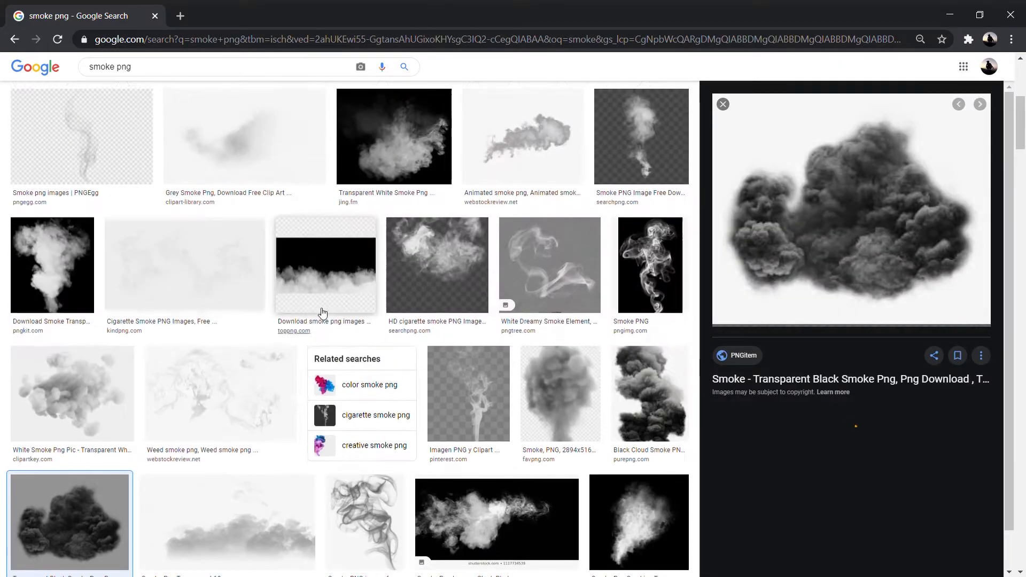
scroll(233, 348, up, 2)
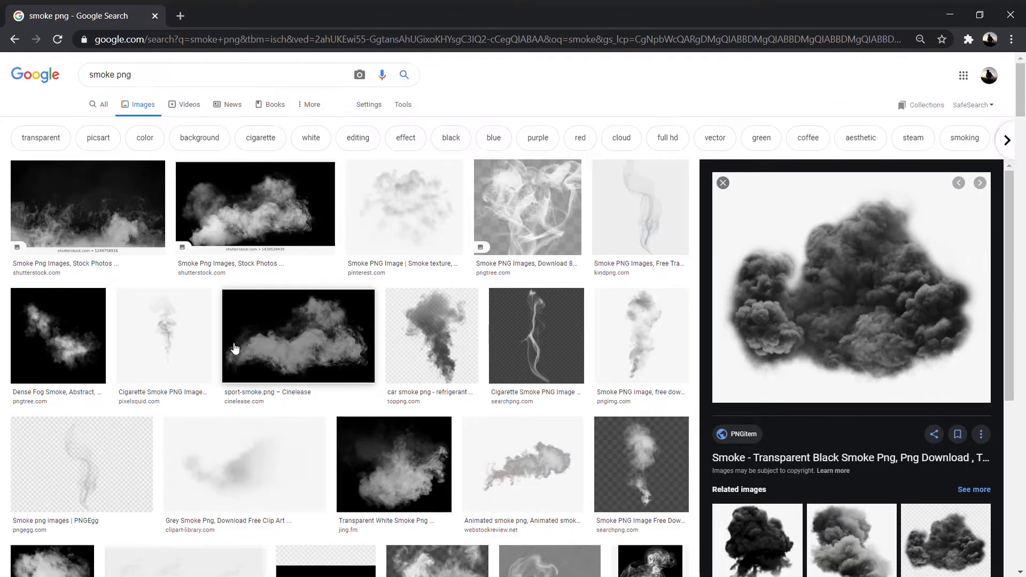
scroll(297, 354, down, 6)
scroll(295, 355, up, 6)
Search Google Images for "grass png"
triple_click(140, 76)
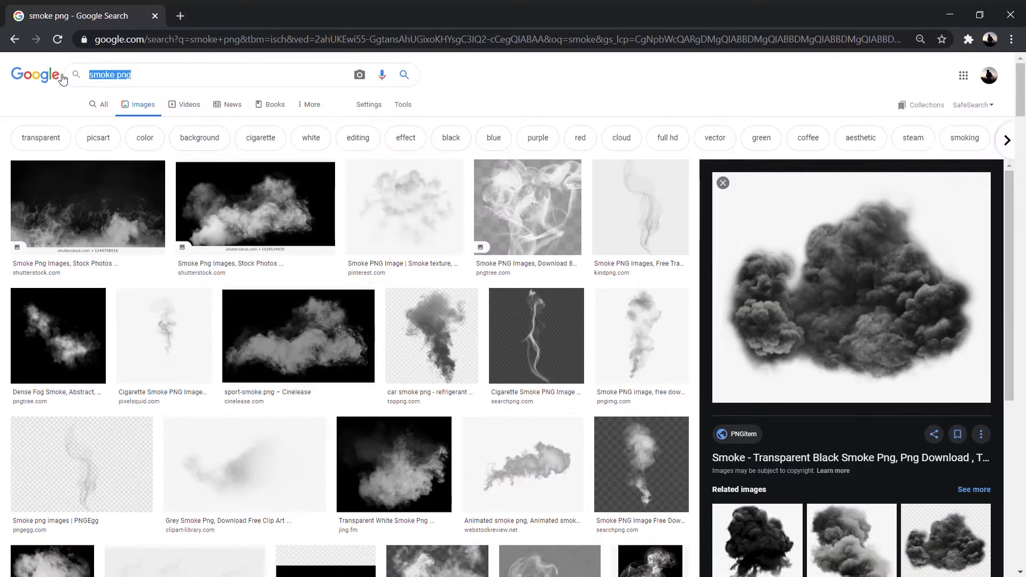
text(giass png)
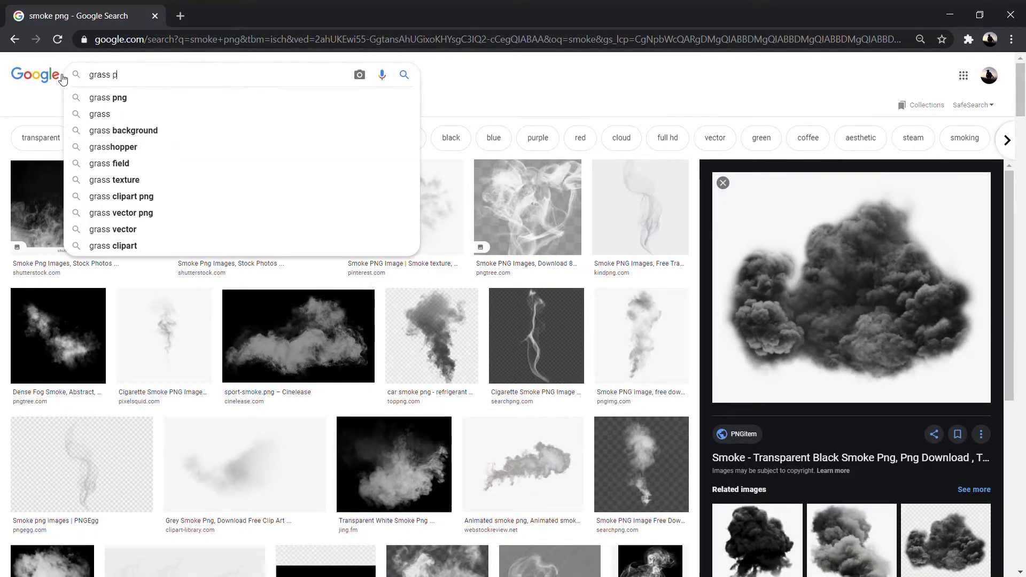
key(Return)
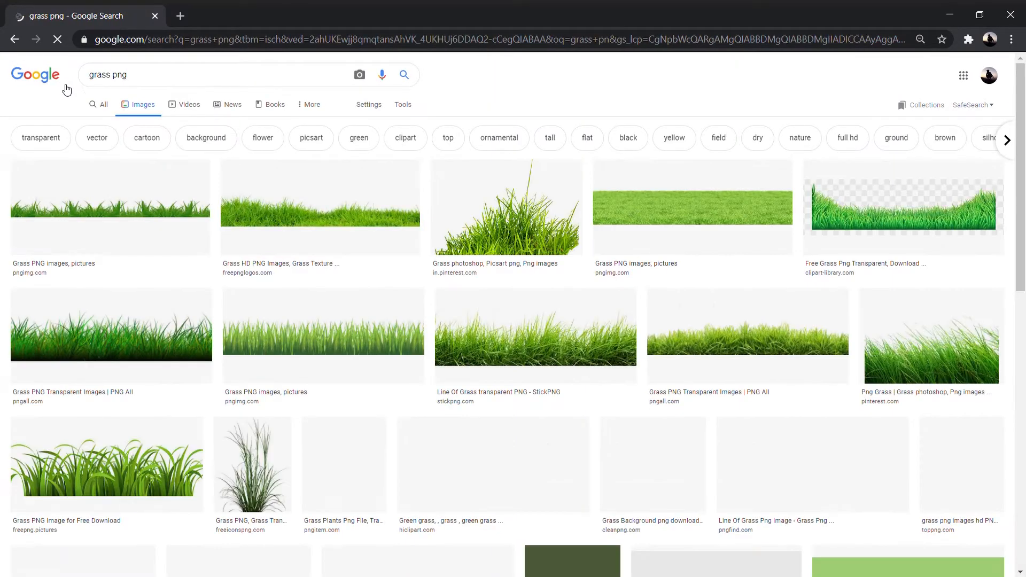
Search Google Images for PNG pictures of stones
drag(111, 74, 80, 78)
text(ston)
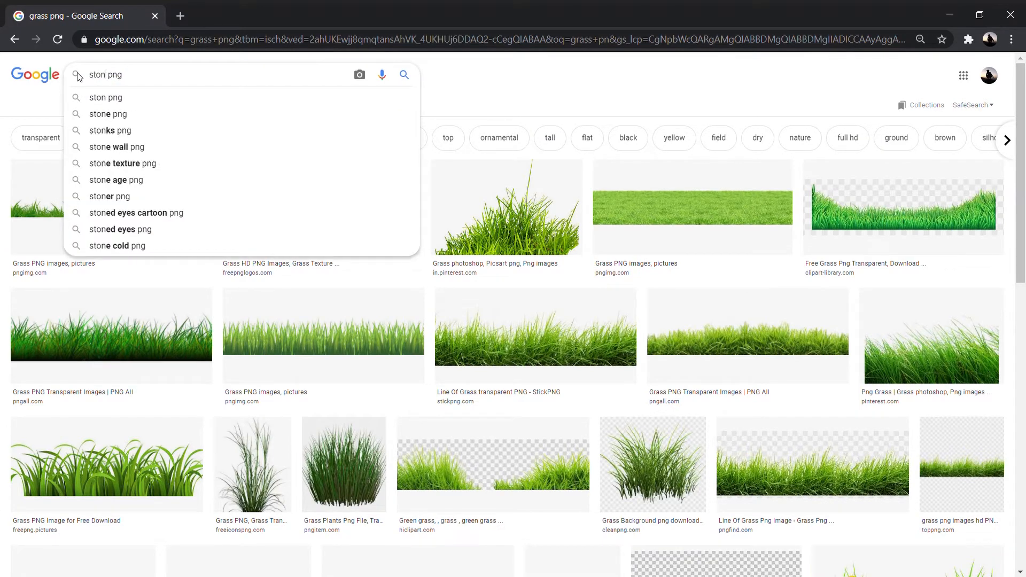
key(Return)
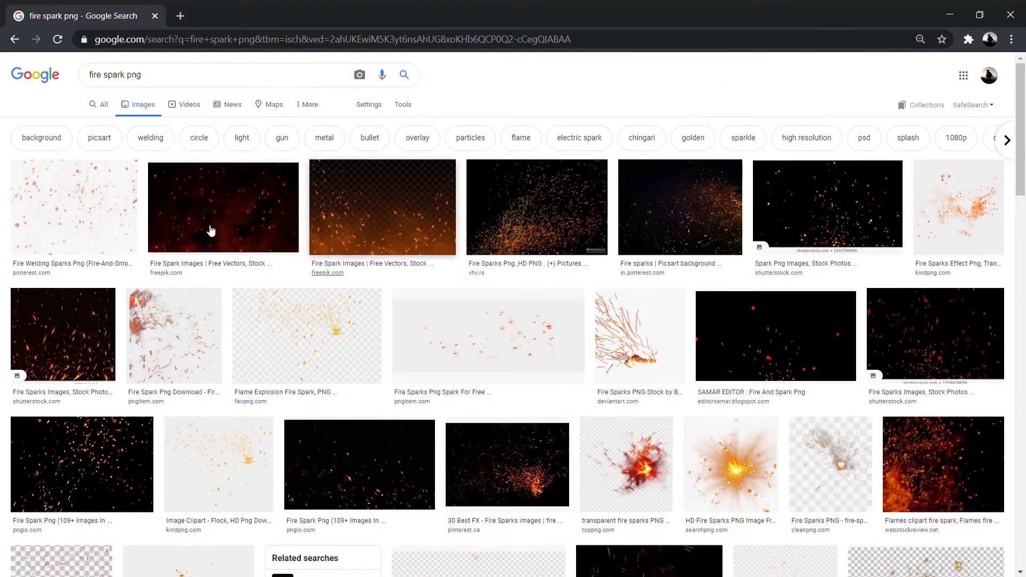
Search Google Images for "female tattoo png"
drag(125, 75, 81, 78)
text(female)
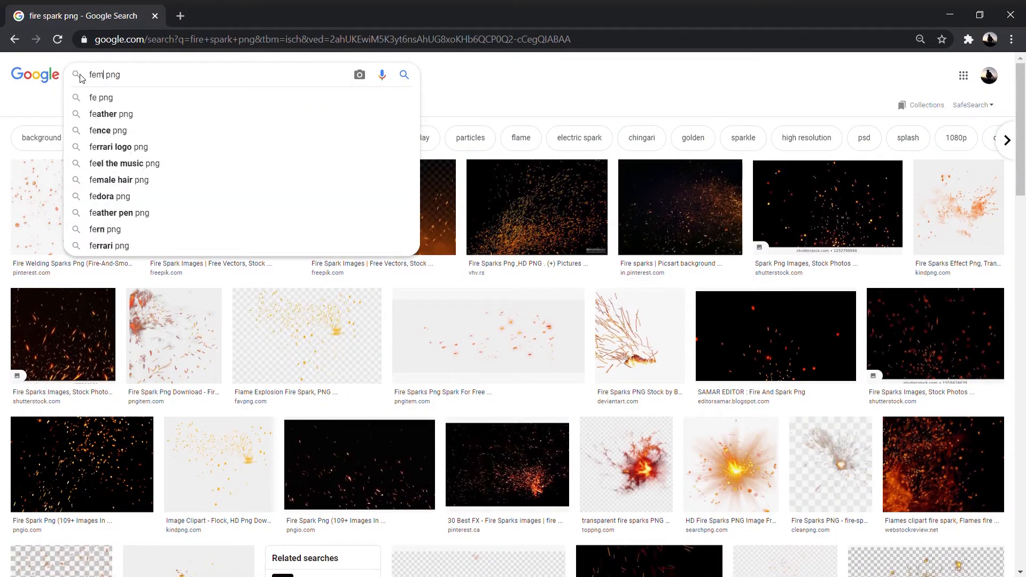
text( tat)
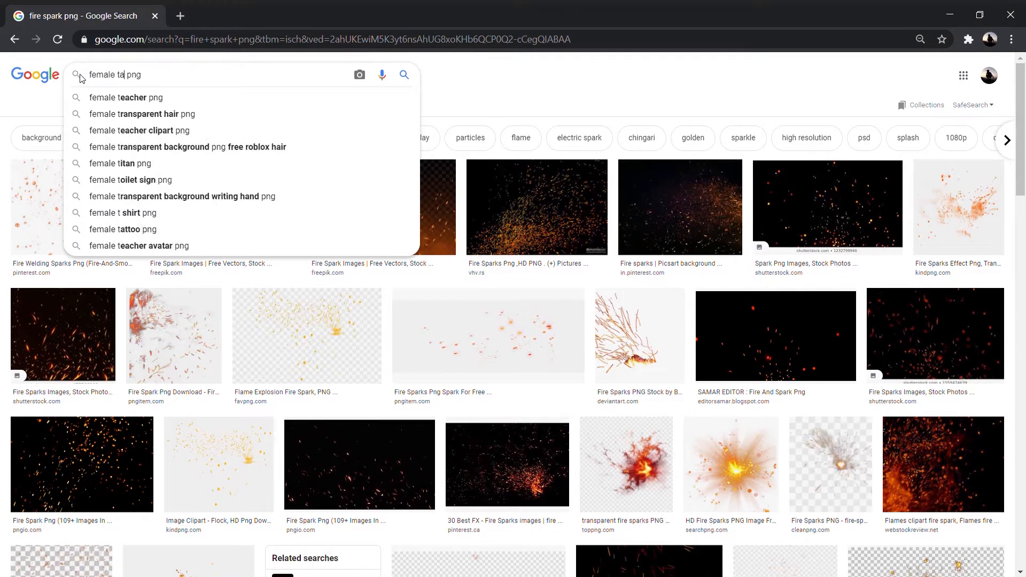
text(too)
key(Return)
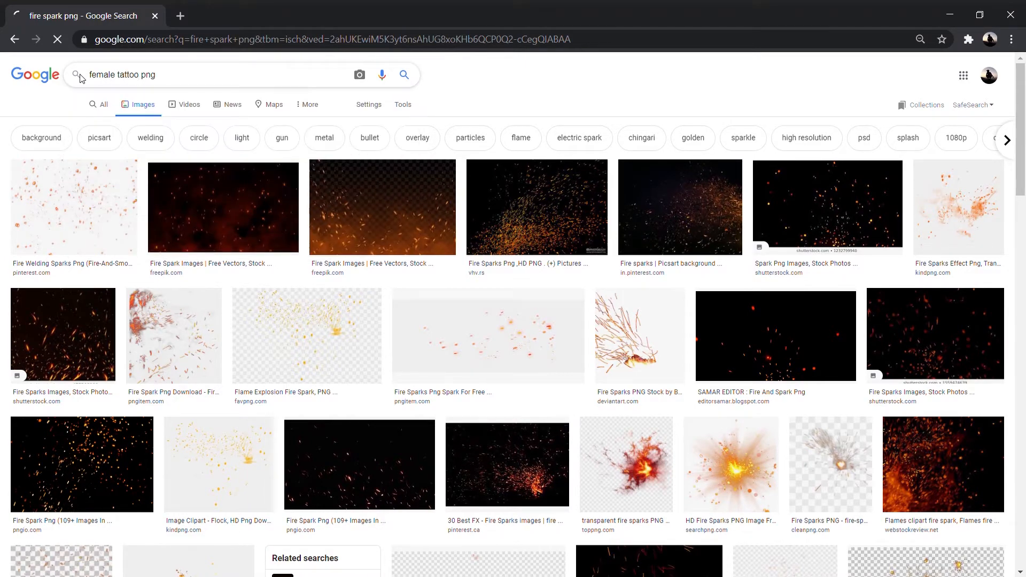
Examine the female tattoo image results for a design that could suit the woman in the portrait
scroll(228, 272, down, 4)
scroll(229, 273, down, 8)
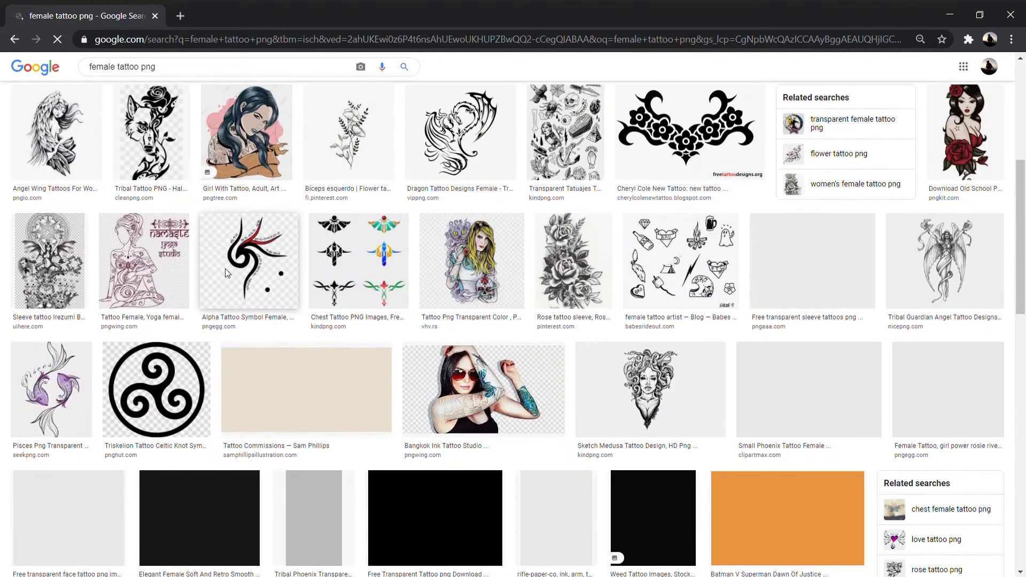
scroll(231, 309, up, 7)
scroll(231, 309, up, 5)
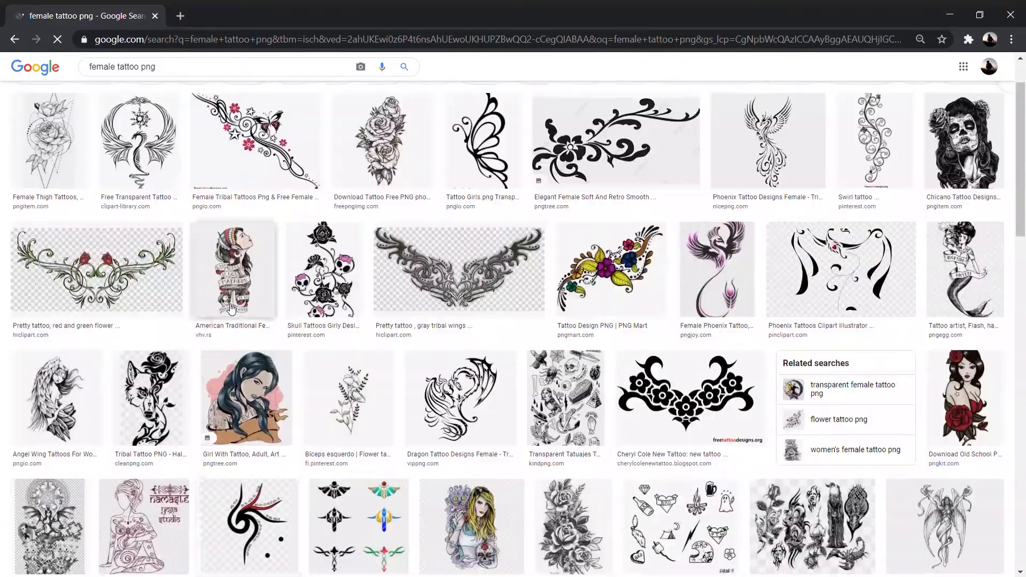
scroll(201, 311, down, 10)
scroll(201, 311, down, 10)
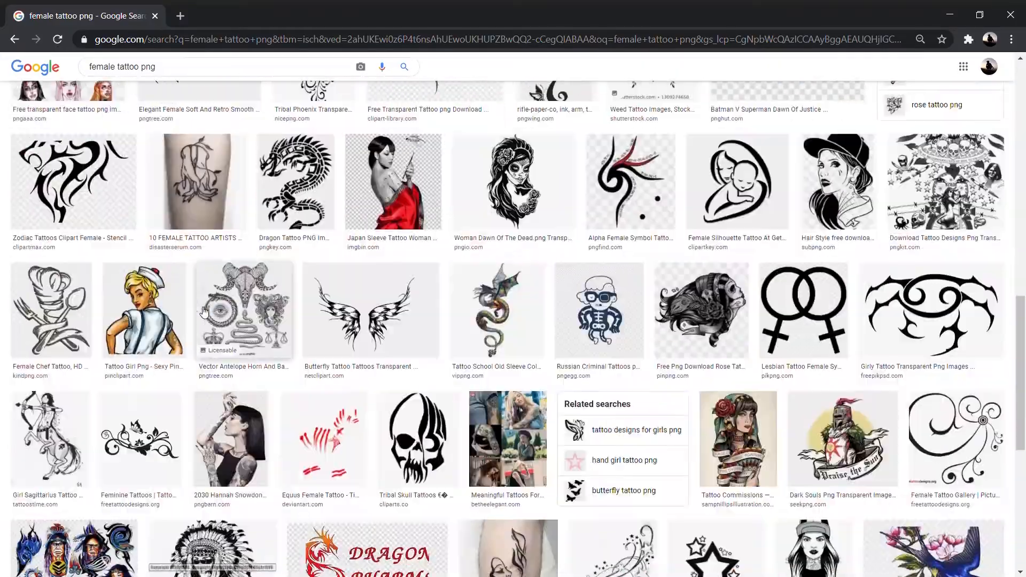
scroll(201, 311, up, 15)
scroll(200, 306, up, 5)
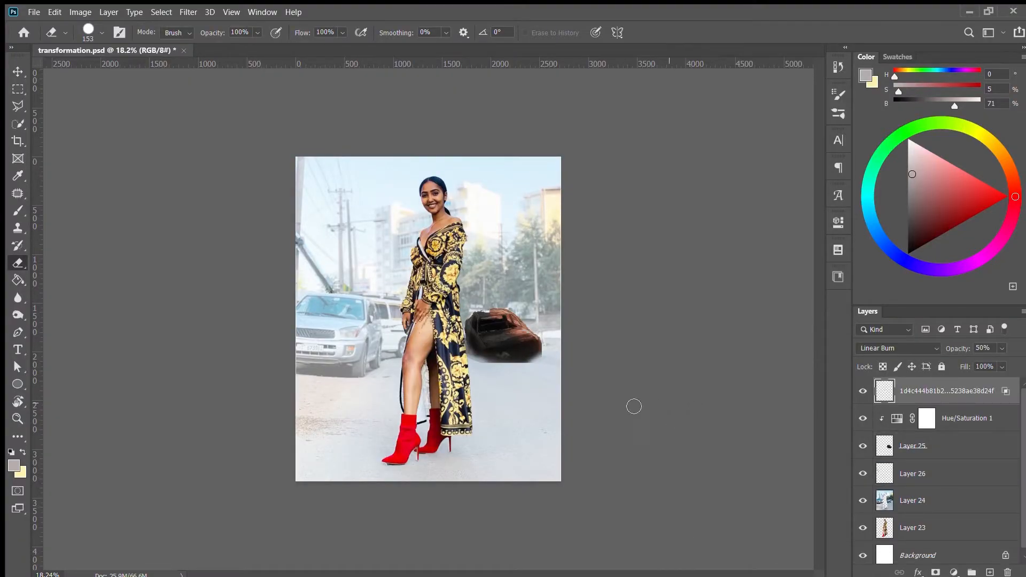
Switch to Photoshop, position the compass tattoo on the woman's upper thigh and reduce the Eraser size to 30 px
scroll(607, 401, up, 5)
drag(520, 373, 493, 430)
scroll(493, 429, up, 3)
scroll(497, 464, up, 5)
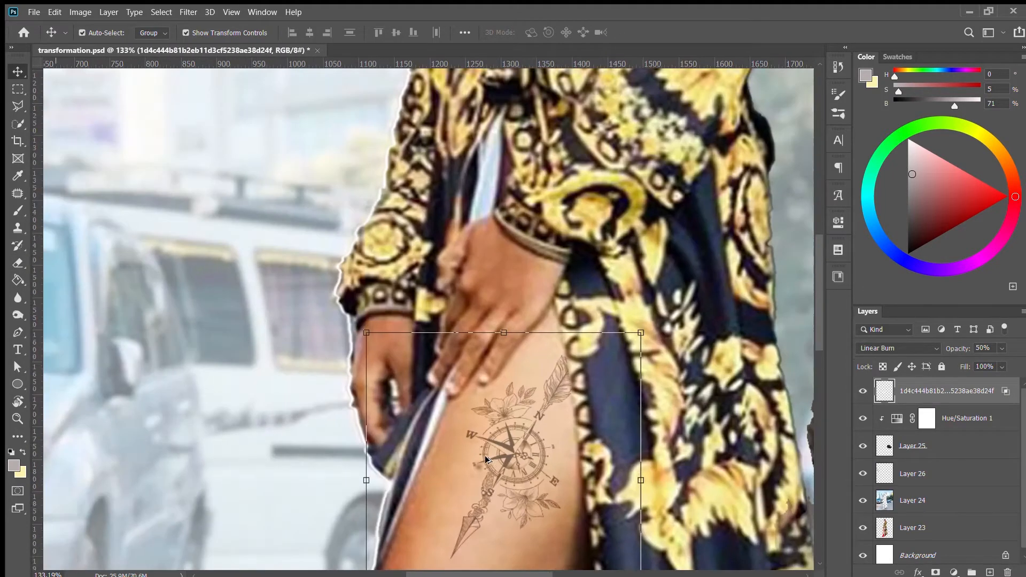
key(e)
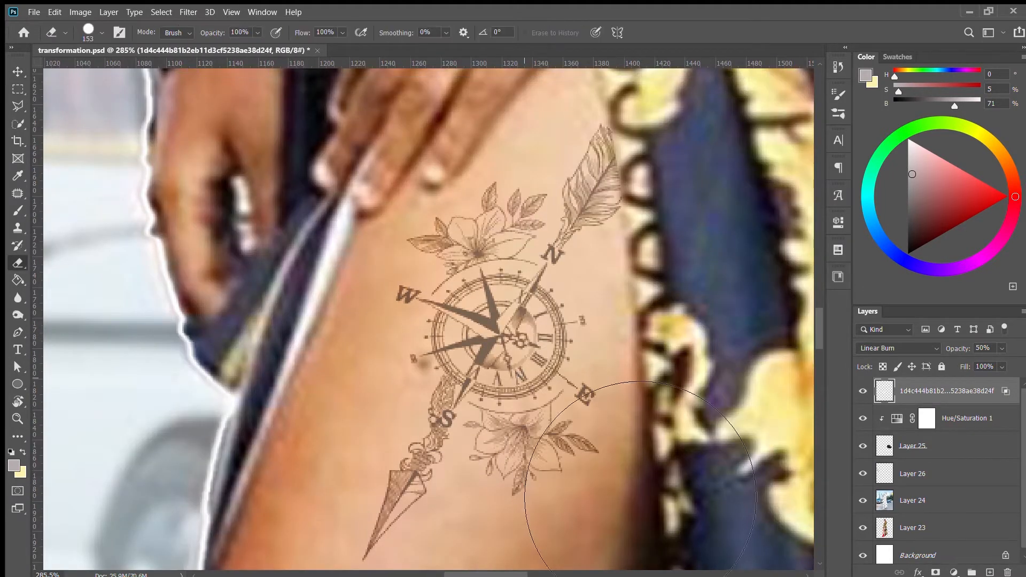
scroll(657, 399, down, 5)
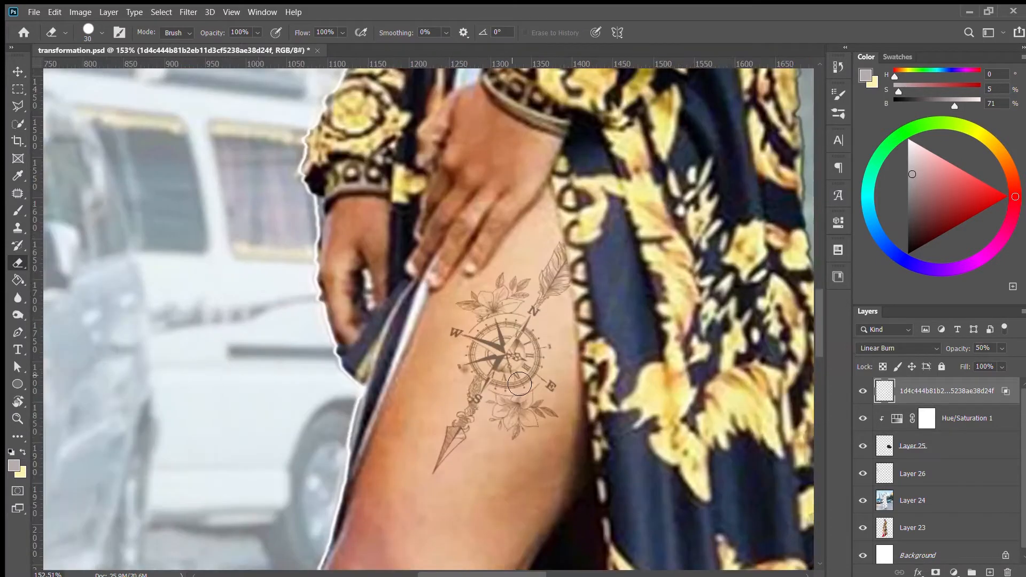
key(v)
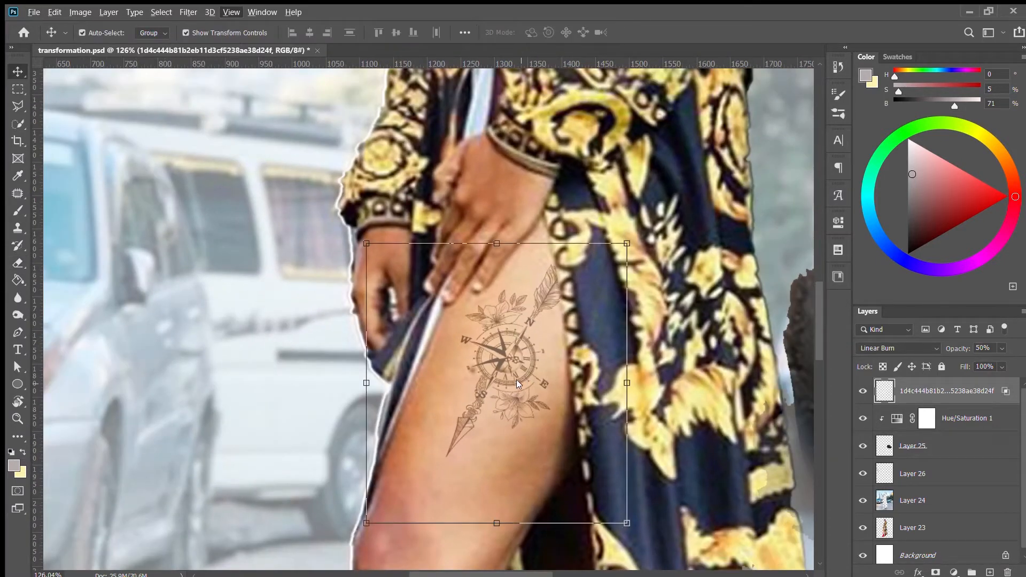
Adjust the compass tattoo layer's opacity on the thigh, settling on 50%
drag(952, 347, 984, 348)
scroll(559, 296, up, 9)
scroll(544, 248, down, 9)
scroll(548, 286, down, 1)
key(5)
scroll(459, 324, down, 10)
scroll(279, 327, down, 3)
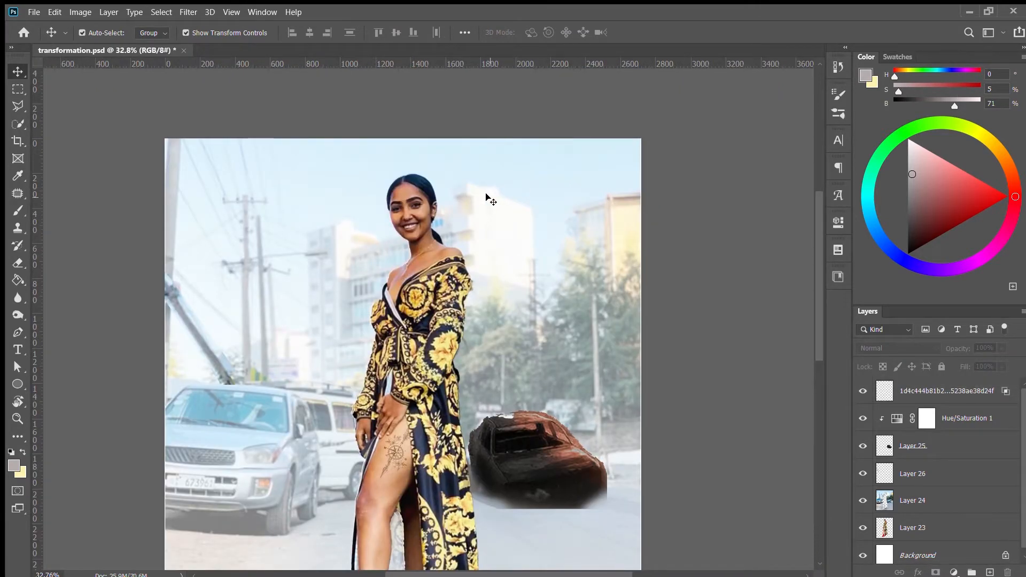
Paste the gas mask cut-out into the composition and place it over the woman's nose and mouth
key(ctrl+v)
drag(398, 344, 422, 232)
scroll(404, 215, up, 8)
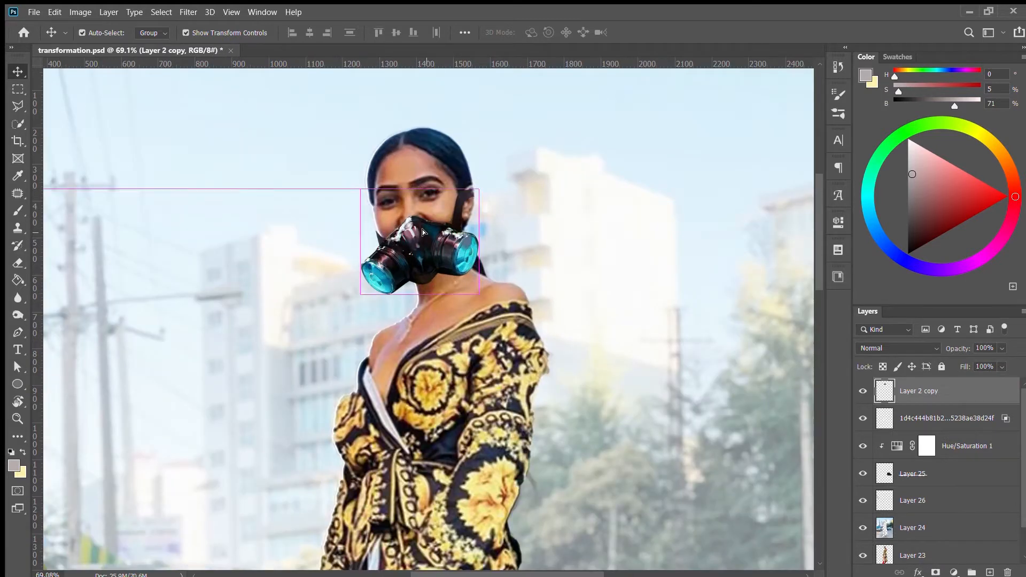
scroll(421, 226, up, 7)
Skew, resize and reposition the gas mask so that it follows the angle of the woman's face
drag(534, 156, 545, 165)
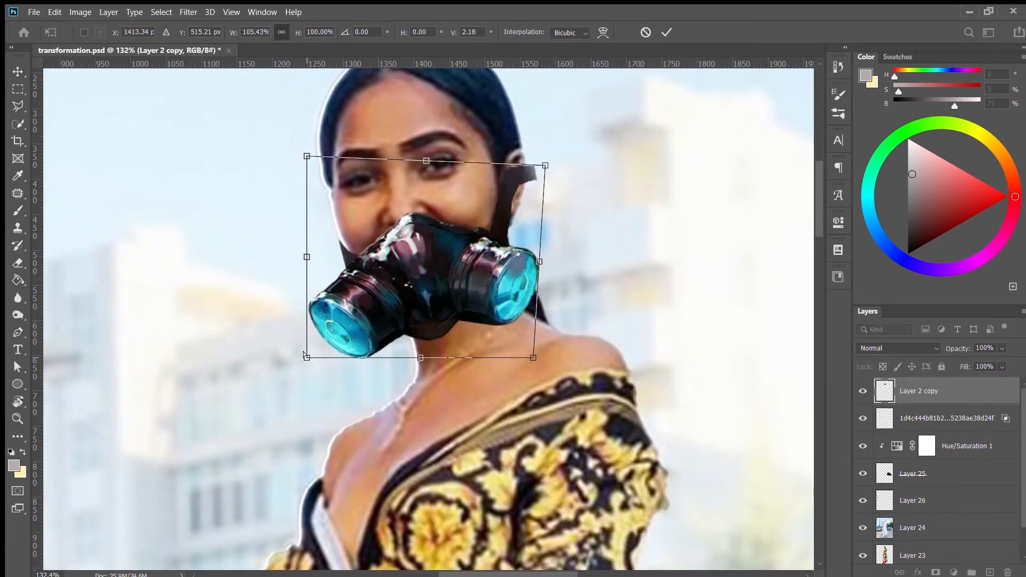
drag(307, 358, 310, 345)
drag(366, 213, 365, 197)
drag(305, 141, 319, 146)
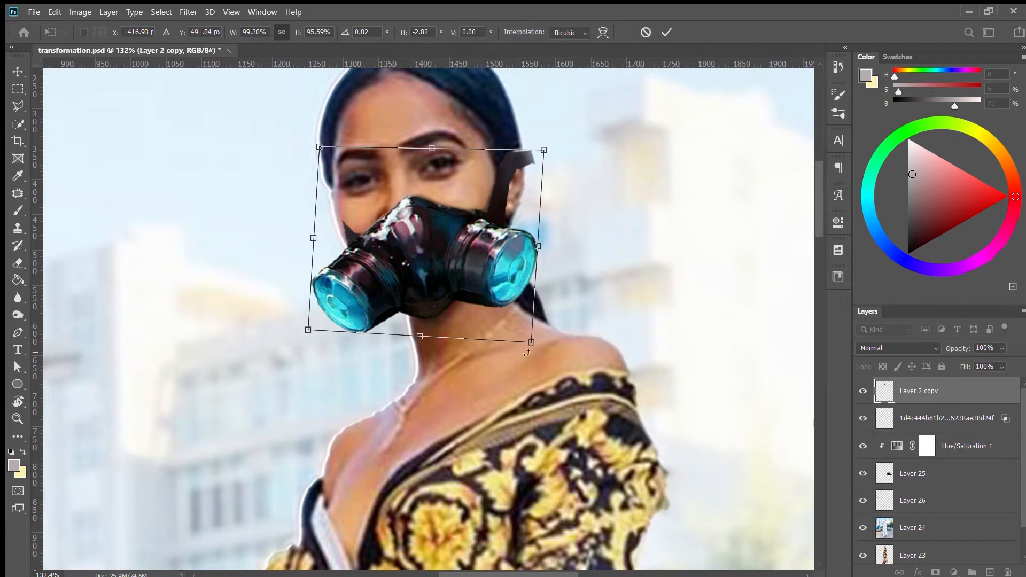
drag(532, 343, 530, 334)
mouse_move(500, 245)
mouse_down()
mouse_move(481, 251)
mouse_move(491, 245)
mouse_move(484, 260)
mouse_up()
click(667, 32)
Sample the filter's cyan with the Brush at 239 px and paint a soft glow over the mask's right filter
key(b)
alt+click(496, 270)
drag(582, 237, 681, 212)
click(503, 268)
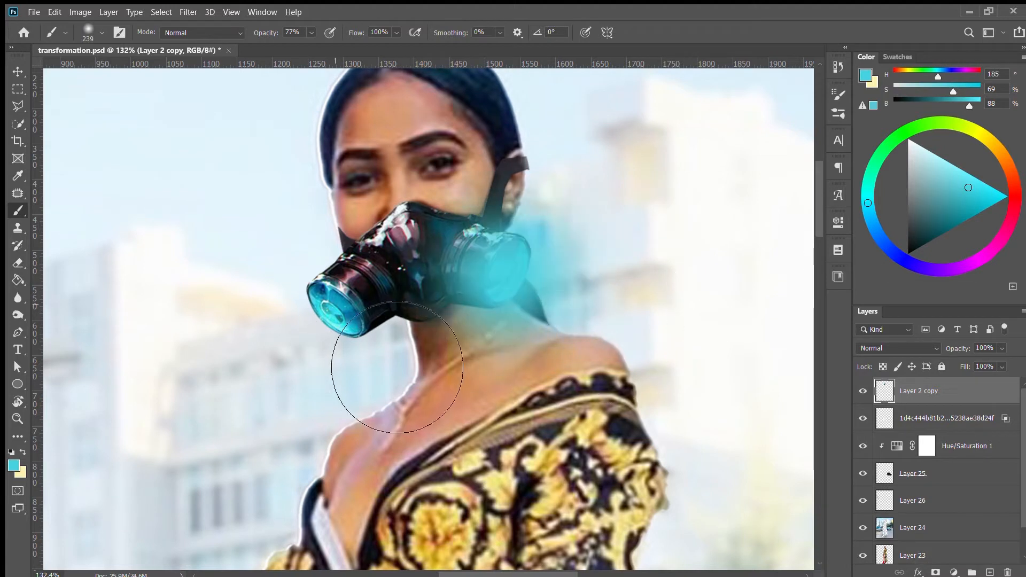
double_click(345, 304)
key(ctrl+z)
key(ctrl+z)
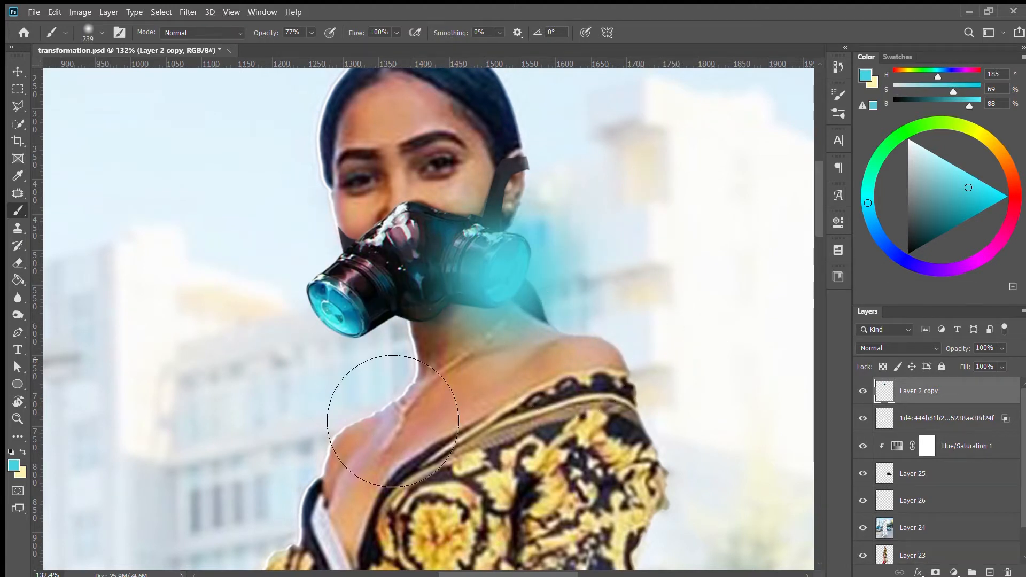
Paint a soft cyan glow over the gas mask's left filter
click(342, 299)
scroll(411, 313, up, 3)
click(533, 380)
scroll(492, 331, down, 5)
scroll(520, 336, down, 2)
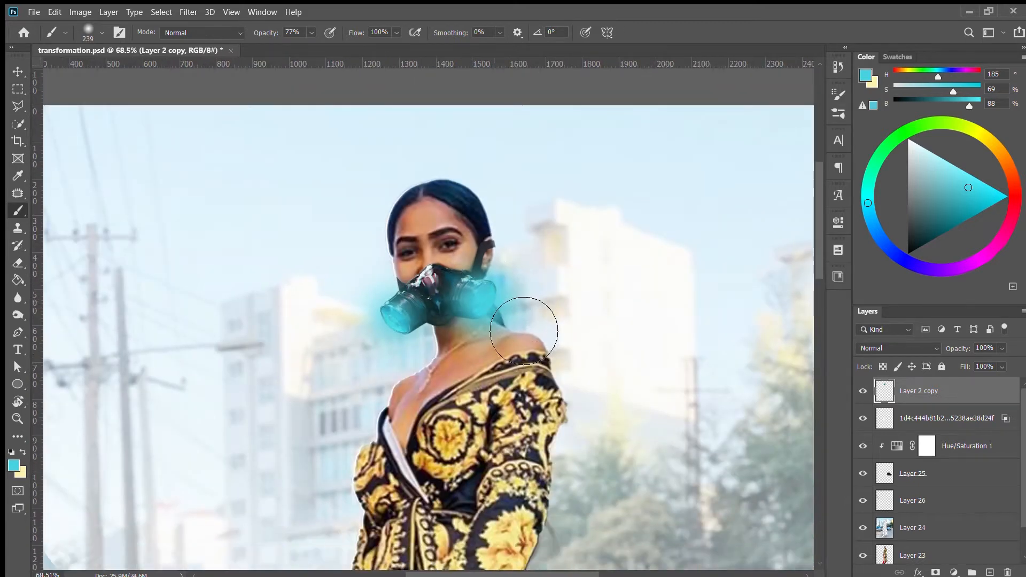
Skew the glowing gas mask layer slightly and narrow it to fit the woman's face
key(v)
key(ctrl+t)
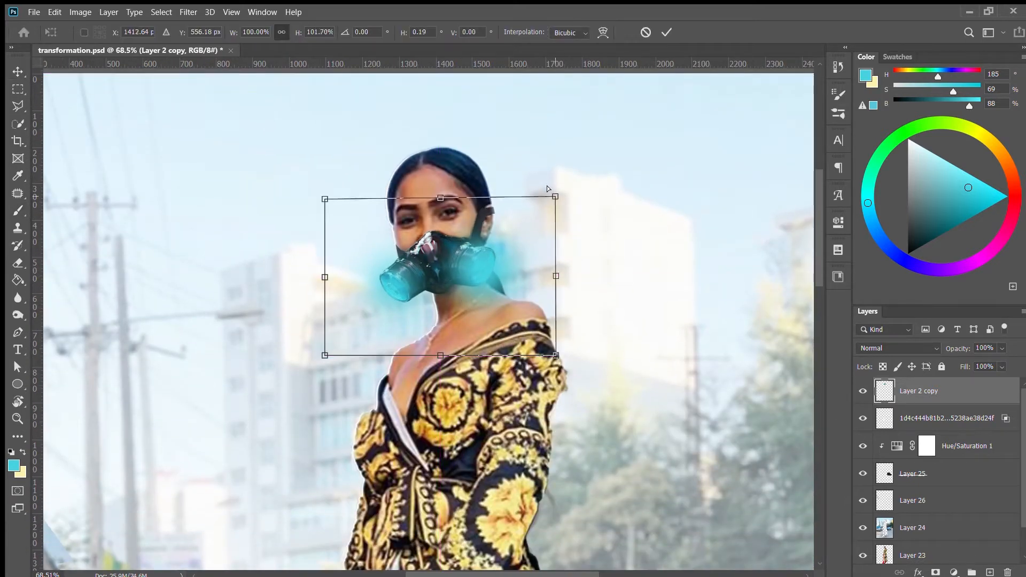
drag(550, 272, 544, 259)
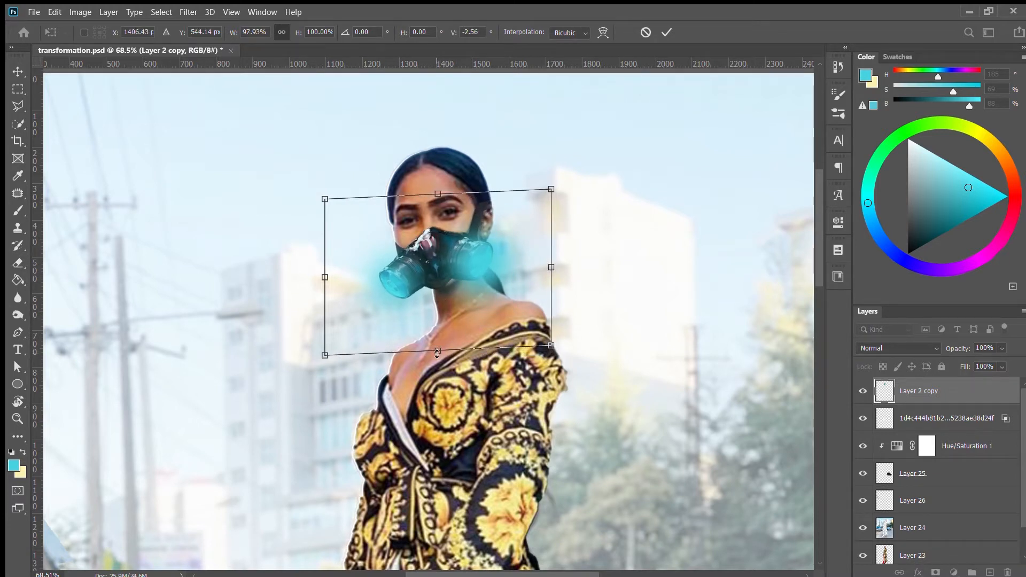
click(667, 32)
scroll(622, 266, down, 2)
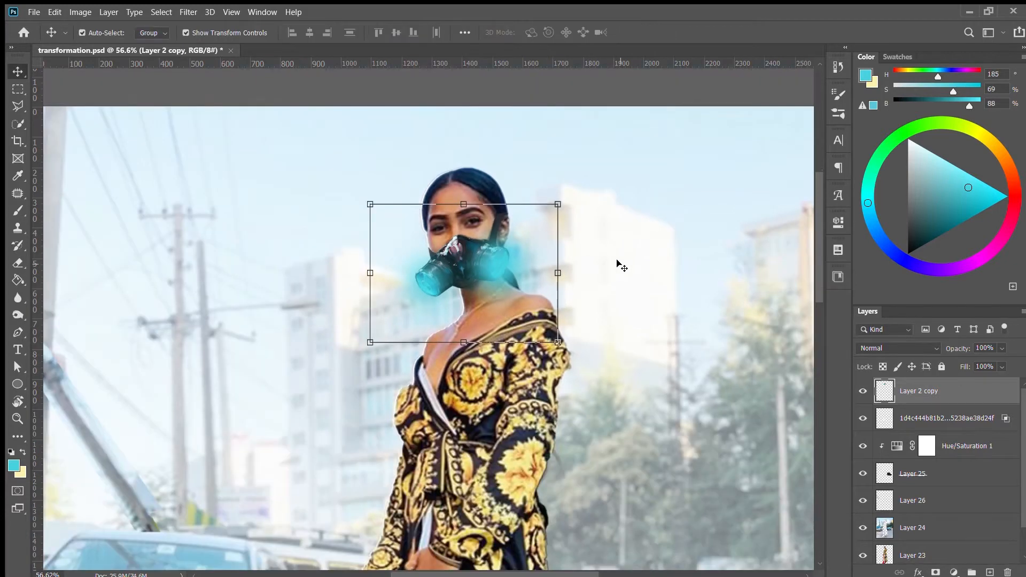
scroll(511, 255, up, 1)
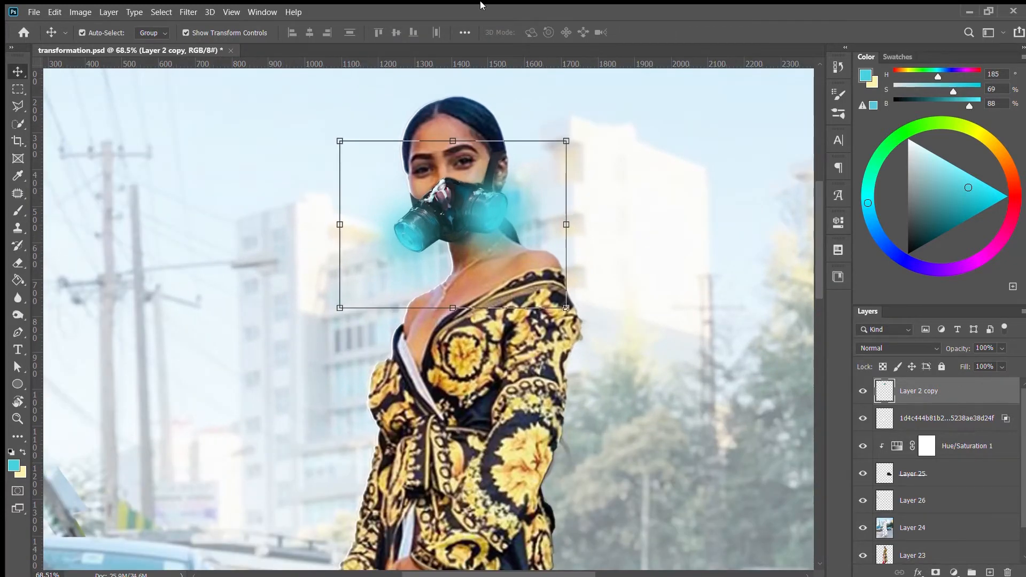
Paste the goggles above Layer 24, hang them around the woman's neck and scale them to 103.87%
click(649, 326)
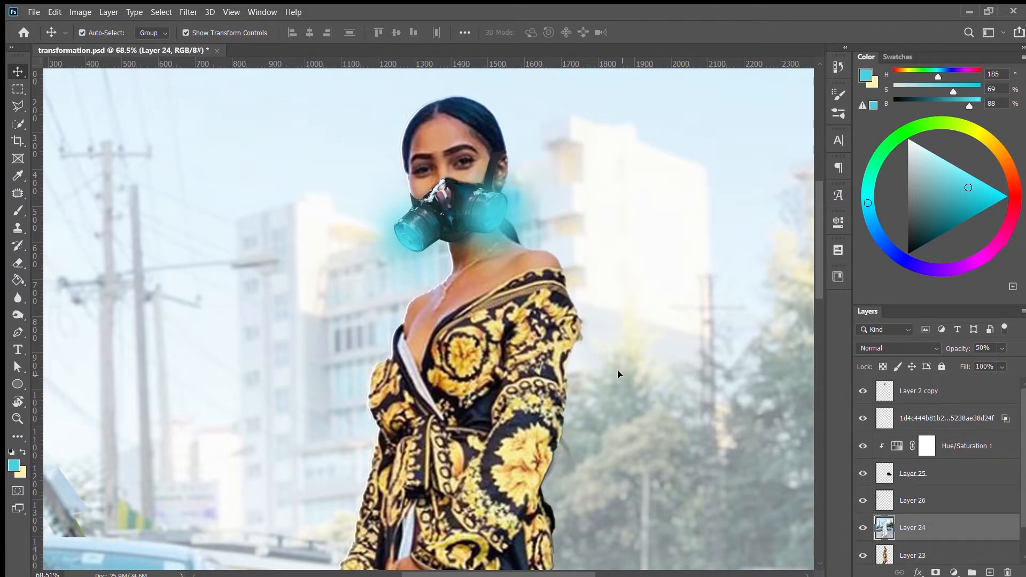
key(ctrl+v)
drag(443, 293, 540, 235)
scroll(490, 251, up, 2)
key(ctrl+t)
mouse_move(492, 317)
mouse_down()
mouse_move(493, 304)
mouse_move(504, 311)
mouse_up()
key(shift+Left)
key(shift+Left)
key(shift+Up)
key(Return)
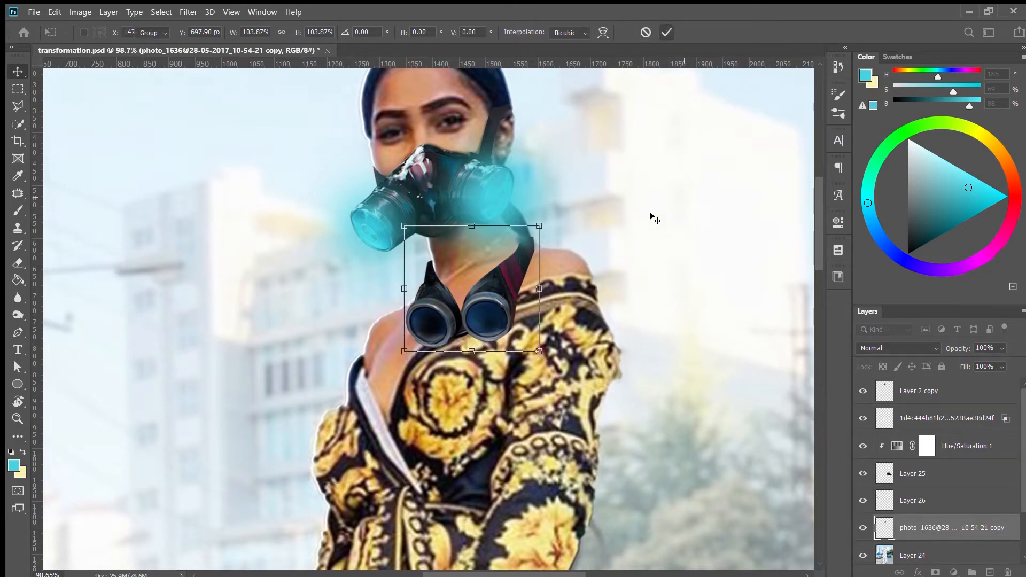
Reduce the brush size to 120 px and try a cyan dab on one lens of the goggles
key(b)
scroll(507, 241, down, 1)
scroll(469, 283, up, 11)
drag(527, 258, 461, 258)
click(539, 297)
key(ctrl+z)
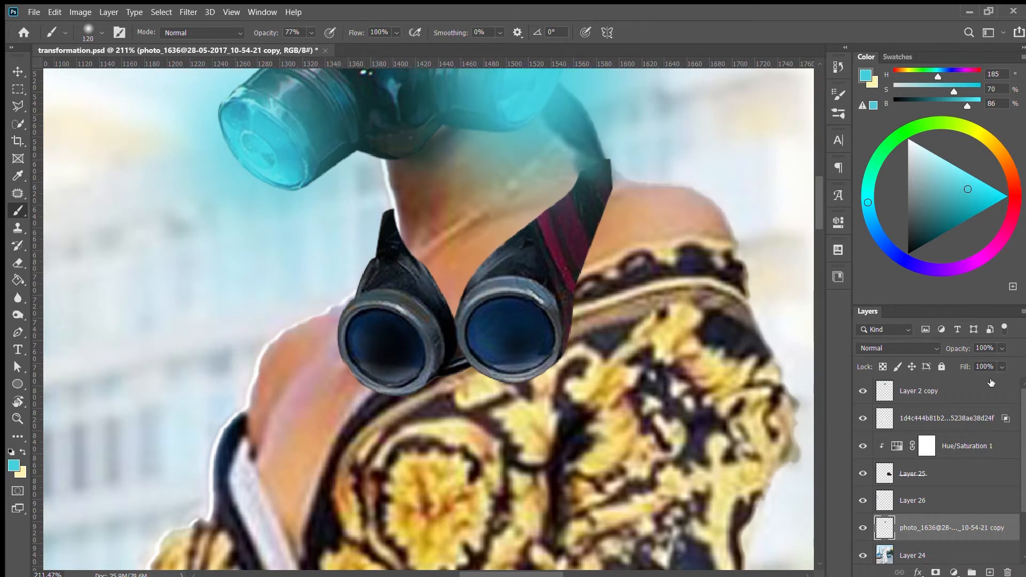
Add a new layer on top of the stack, paint soft cyan glows over both goggle lenses and set its opacity to 32%
click(990, 572)
drag(979, 521, 970, 386)
click(509, 297)
click(389, 298)
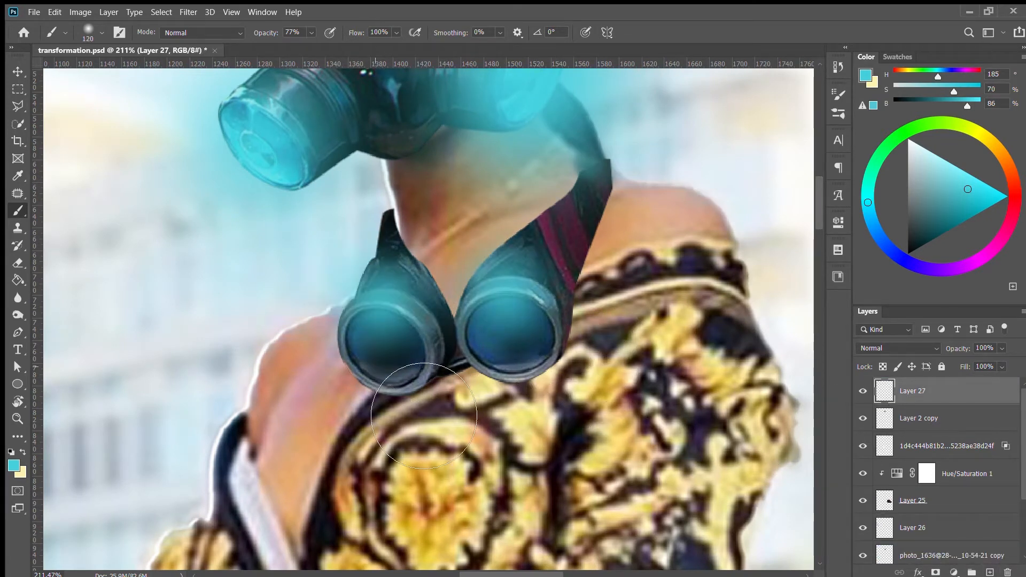
drag(958, 349, 917, 350)
scroll(427, 395, down, 5)
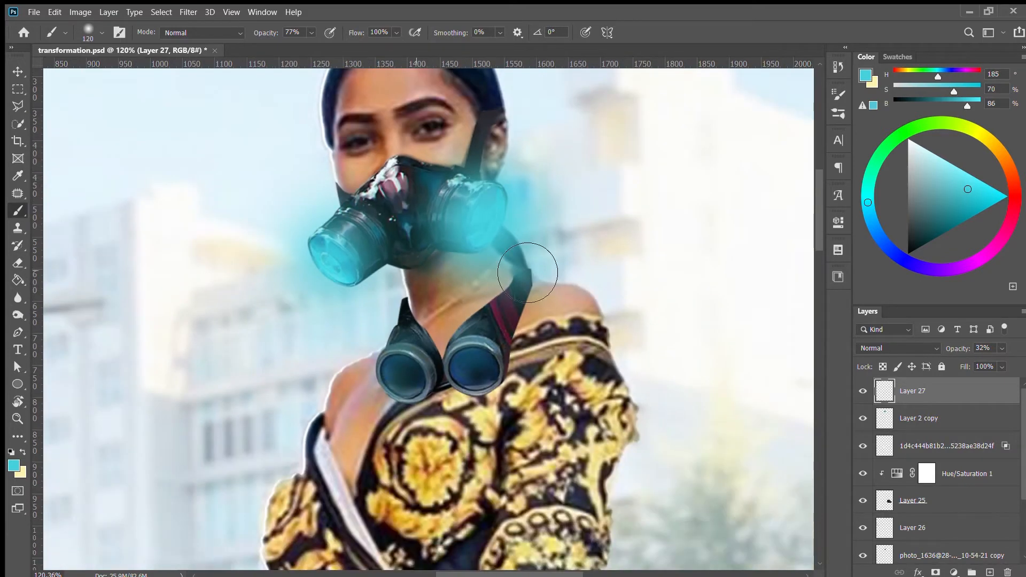
Examine the layer groups of the other, more complete version of the composition for further effects to reuse
scroll(405, 286, down, 6)
scroll(418, 223, up, 6)
scroll(418, 223, down, 3)
scroll(418, 223, down, 5)
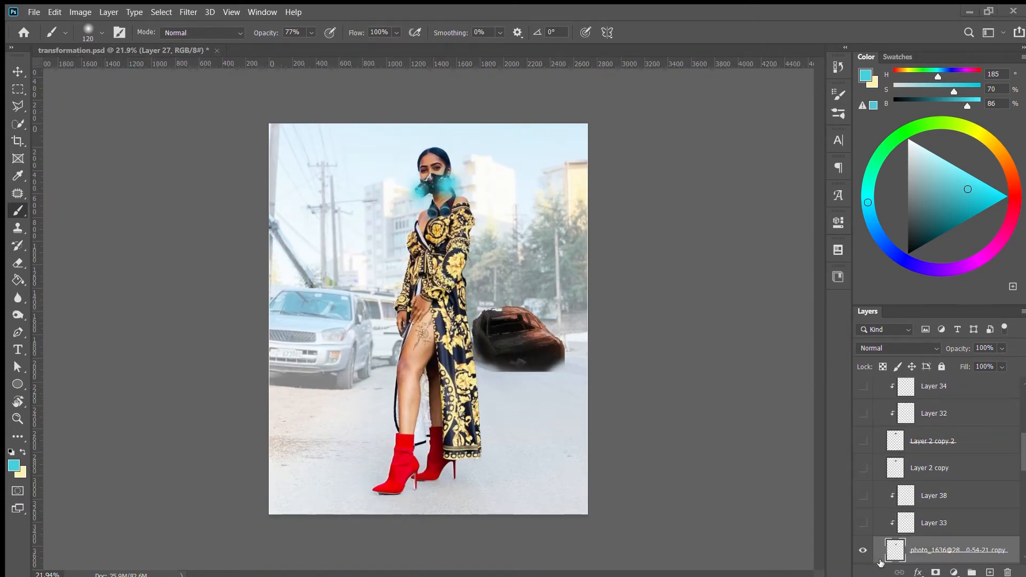
click(866, 549)
click(864, 445)
click(864, 443)
scroll(865, 427, up, 2)
click(879, 391)
click(863, 392)
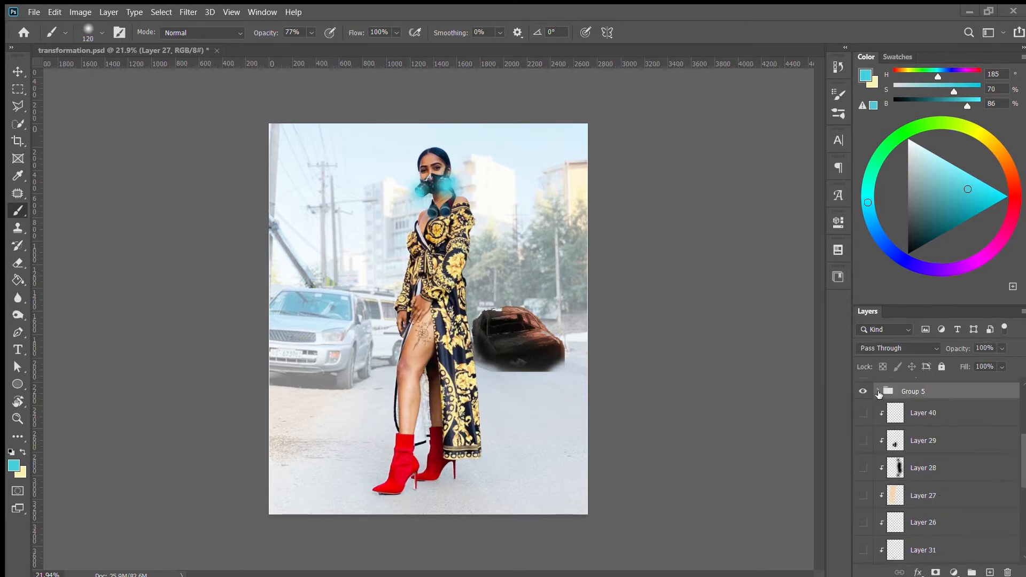
scroll(868, 399, up, 2)
click(864, 430)
click(878, 430)
click(878, 430)
click(878, 430)
click(886, 447)
click(886, 447)
click(883, 447)
click(884, 447)
Copy the BP7 ember layer into the working document and set its blend mode to Normal
click(864, 469)
click(925, 471)
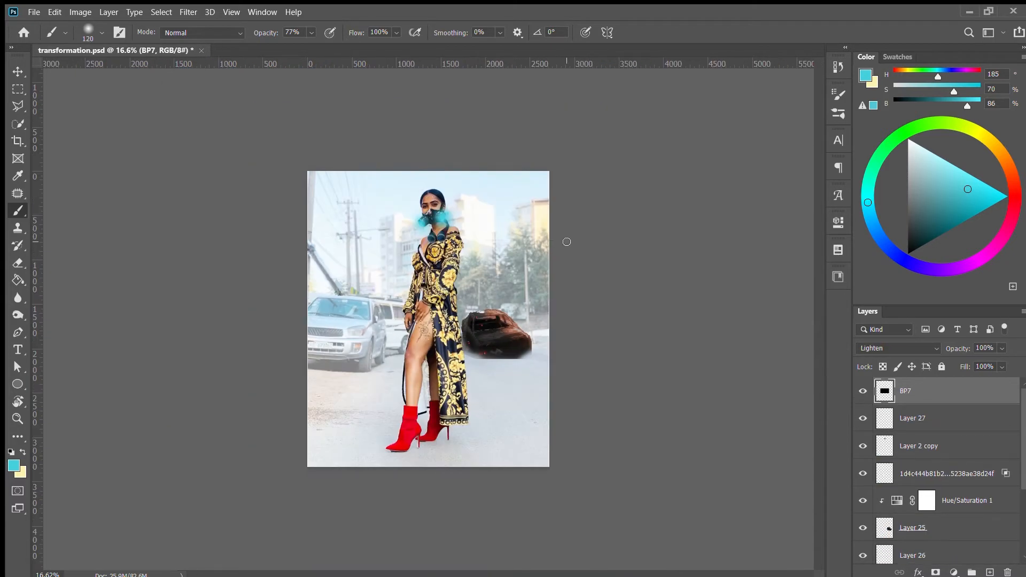
key(v)
click(904, 351)
click(875, 256)
click(620, 285)
click(930, 396)
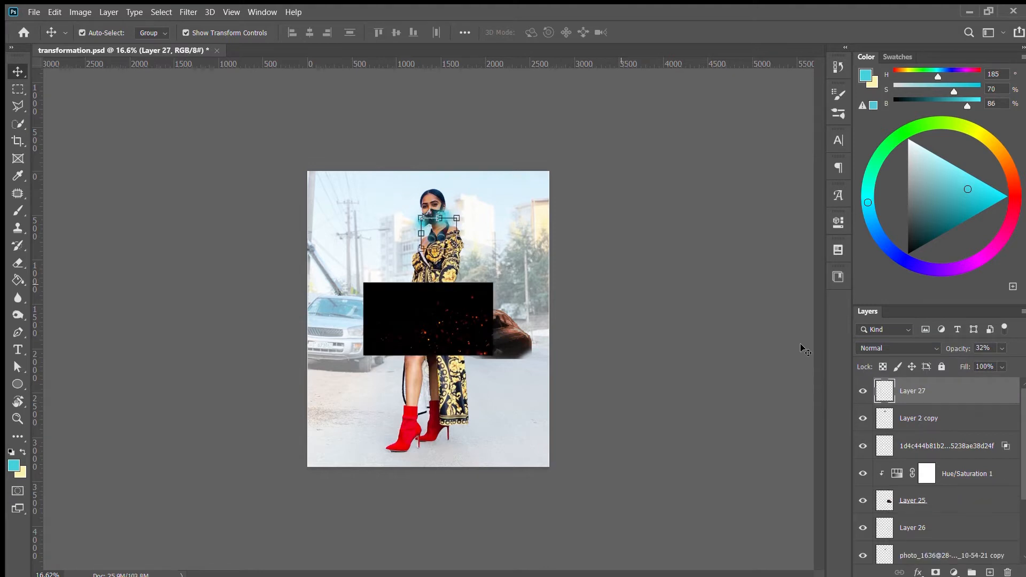
key(Delete)
key(ctrl+z)
Set the BP7 ember layer's blend mode to Lighten and move it over the wrecked car
scroll(421, 295, up, 4)
drag(403, 297, 402, 244)
double_click(900, 348)
drag(482, 278, 559, 334)
scroll(455, 335, down, 3)
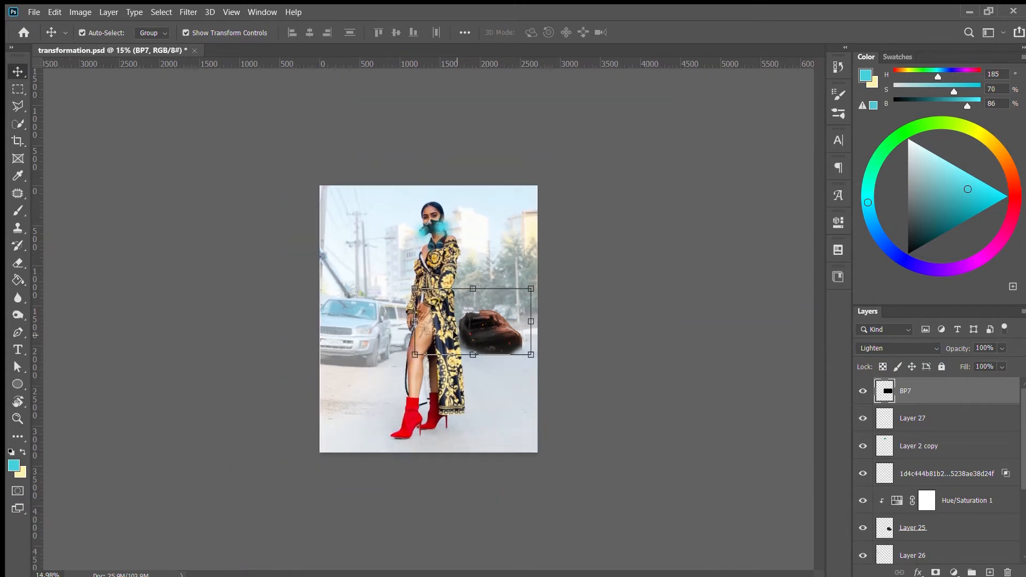
click(577, 324)
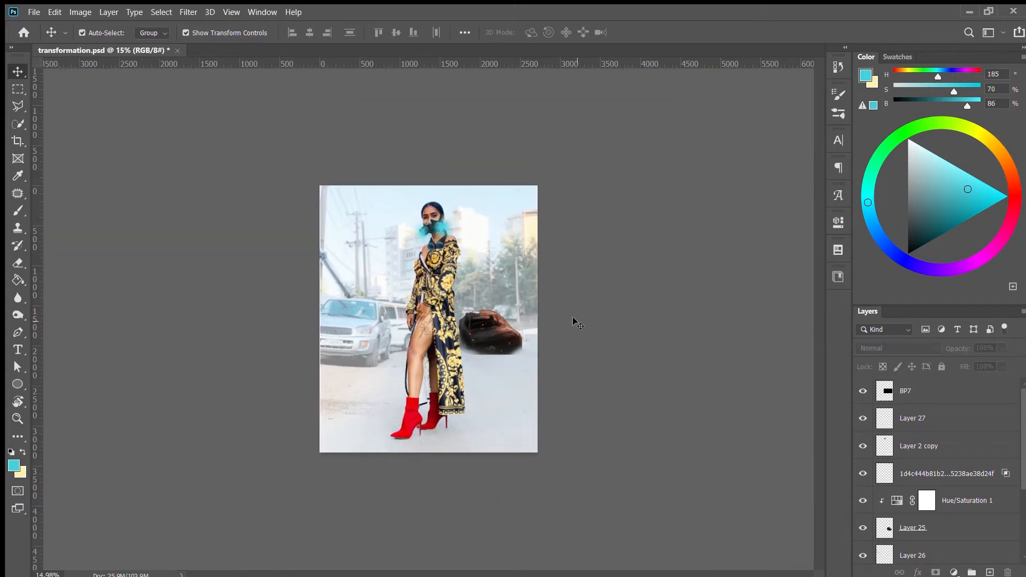
Copy the LF2 lens-flare layer from the other document into the working document and set its blend mode to Normal
click(537, 576)
scroll(910, 485, down, 5)
click(877, 442)
click(863, 443)
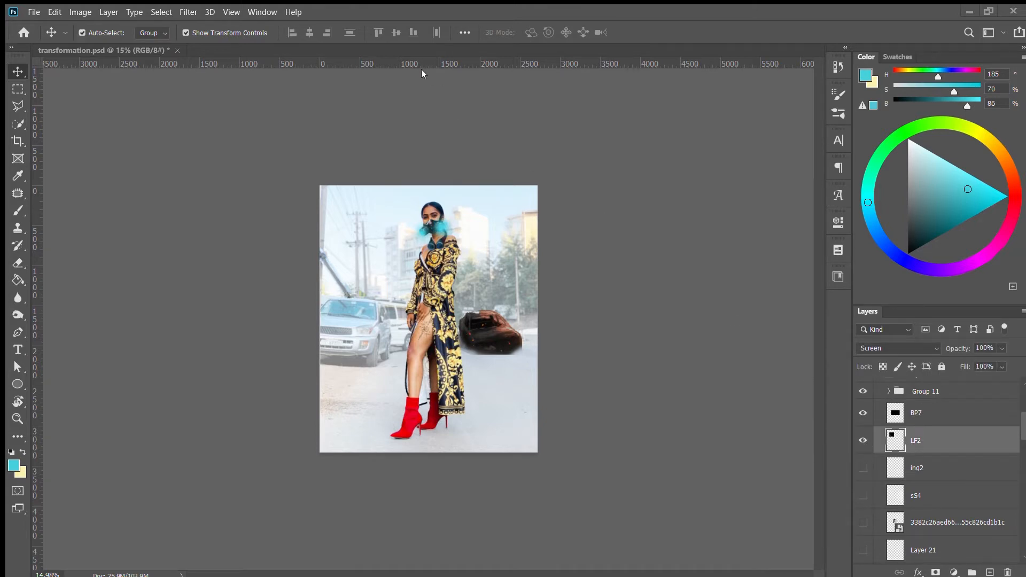
click(607, 293)
key(ctrl+v)
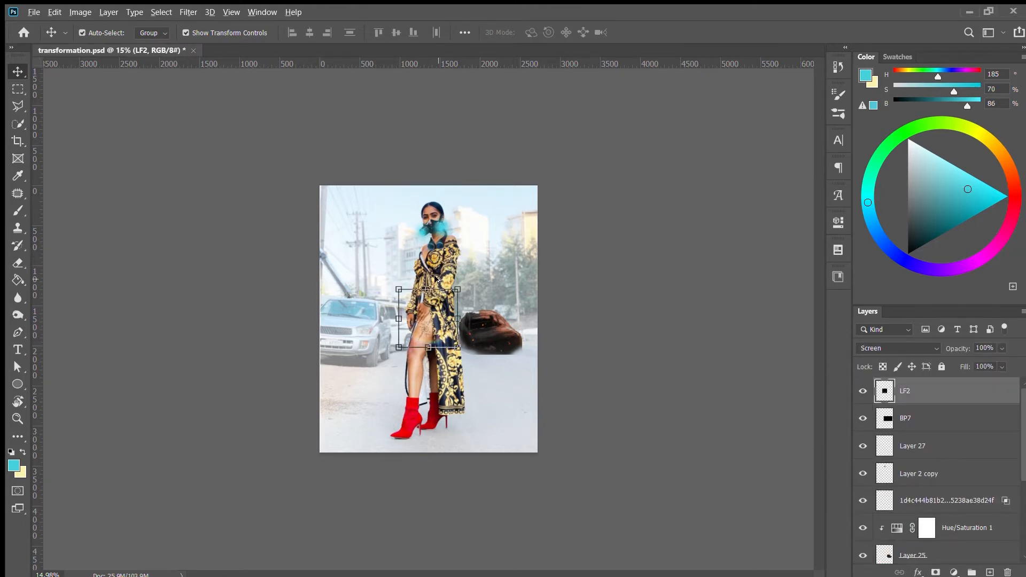
scroll(433, 306, up, 4)
key(ctrl+z)
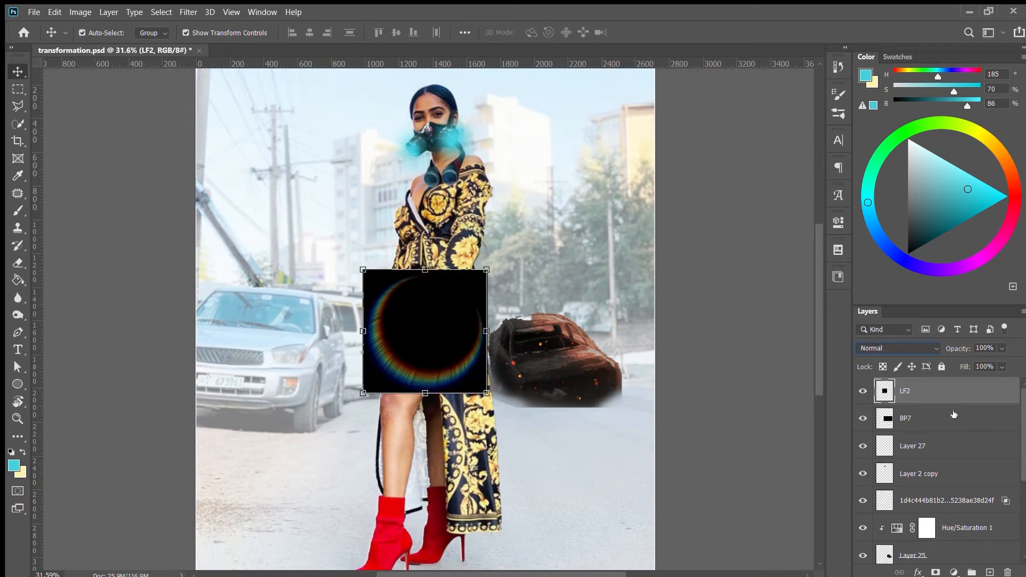
Set the LF2 lens-flare layer's opacity to 0%
click(950, 446)
click(966, 351)
click(936, 396)
text(0)
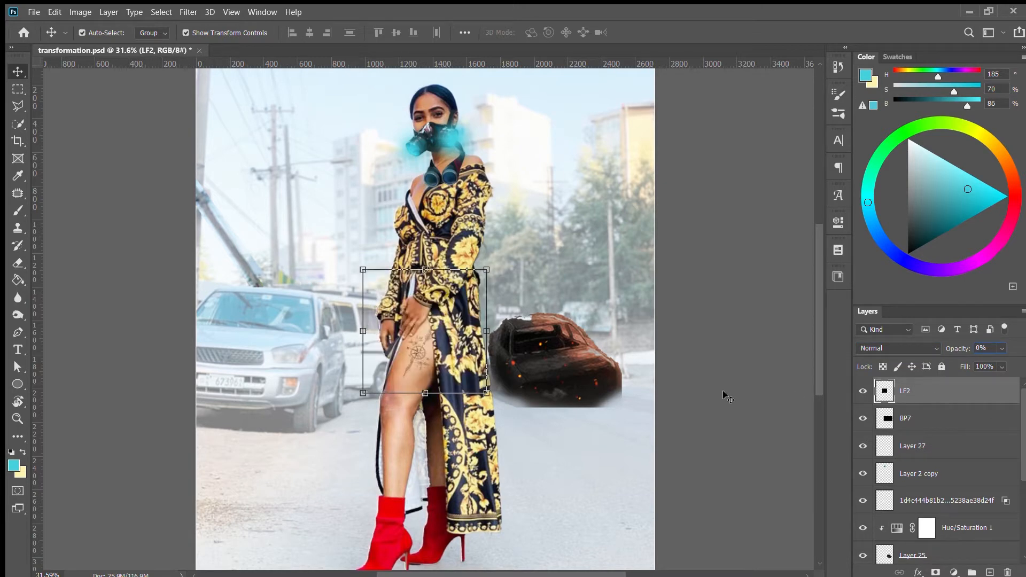
click(724, 394)
Paste a second LF2 lens flare, move it into the sky left of the woman's head and set its blend mode to Overlay
scroll(581, 320, down, 2)
key(ctrl+v)
drag(434, 282, 353, 149)
scroll(904, 348, down, 6)
scroll(892, 348, down, 7)
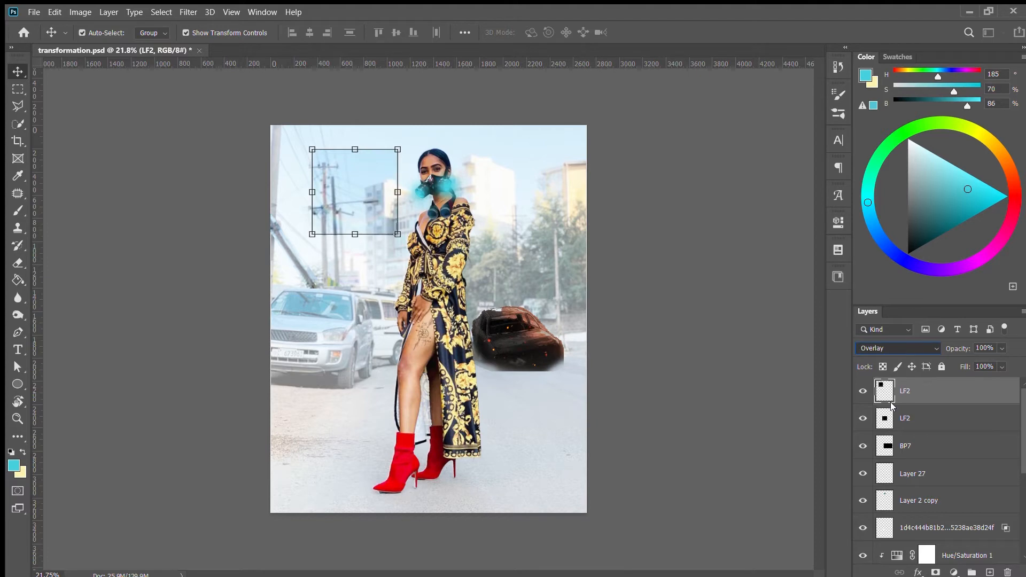
click(255, 135)
Add a Hue/Saturation and a Color Balance adjustment layer above the street background on Layer 24
scroll(326, 151, up, 2)
scroll(640, 228, down, 3)
scroll(920, 449, down, 5)
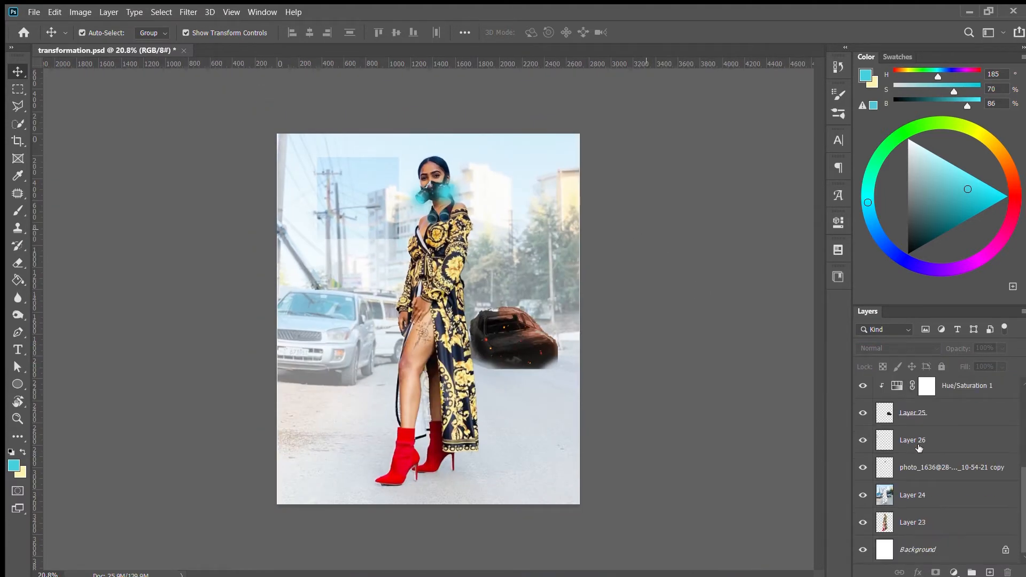
click(931, 497)
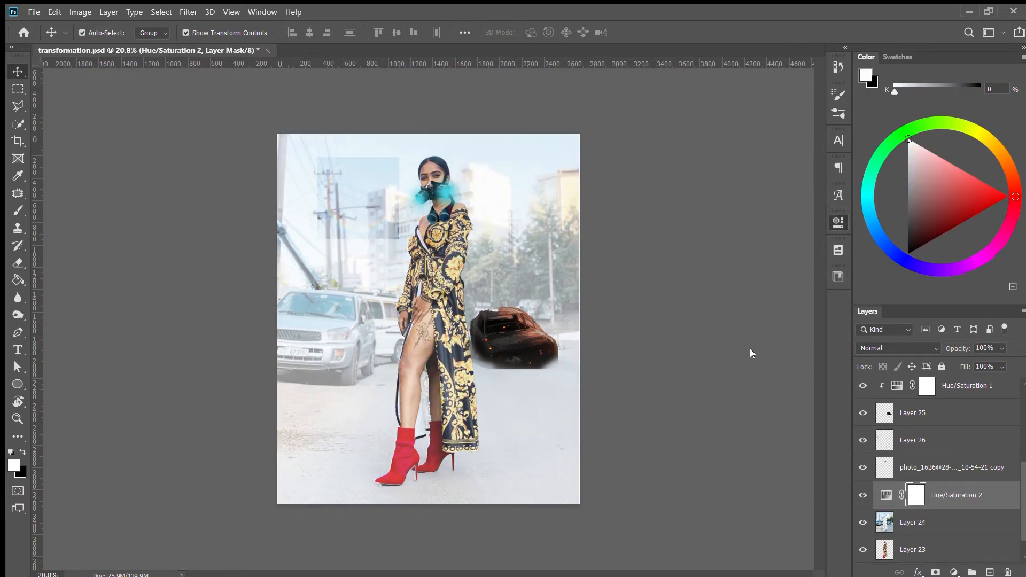
click(955, 569)
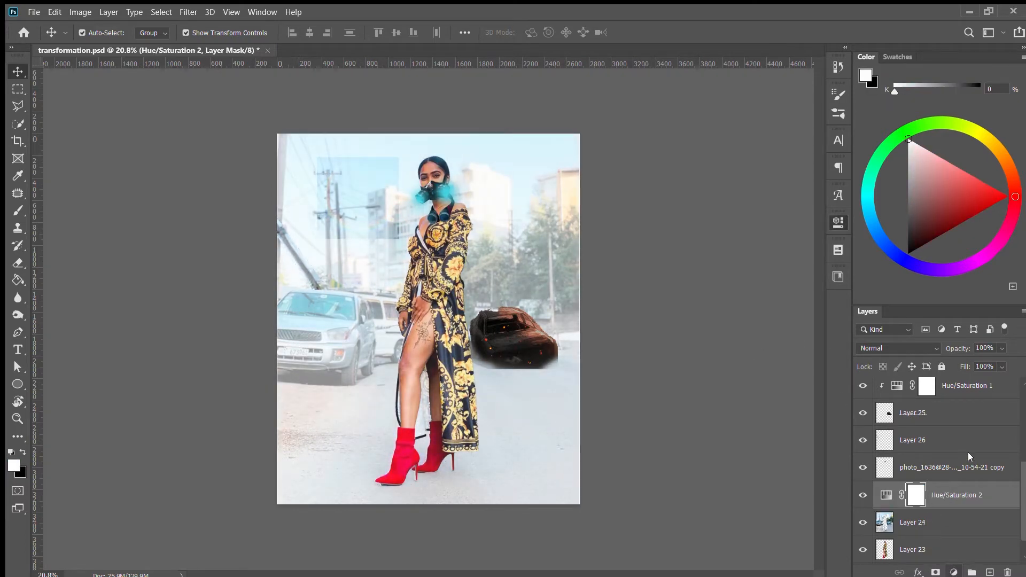
click(970, 456)
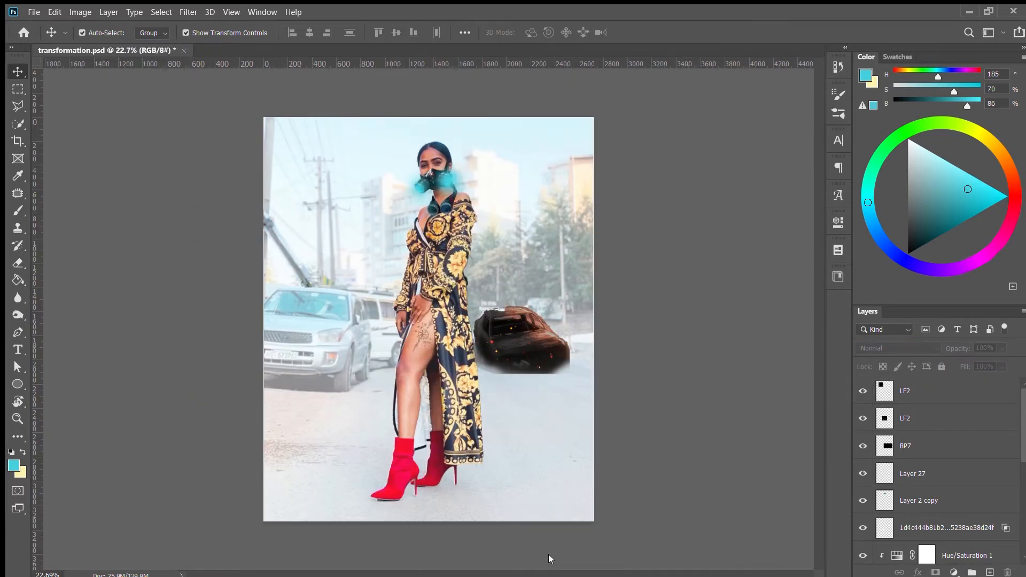
Examine the sS4 effect layer in the other document and the Layer 23 and Layer 24 images in the working document
click(543, 565)
scroll(912, 442, down, 4)
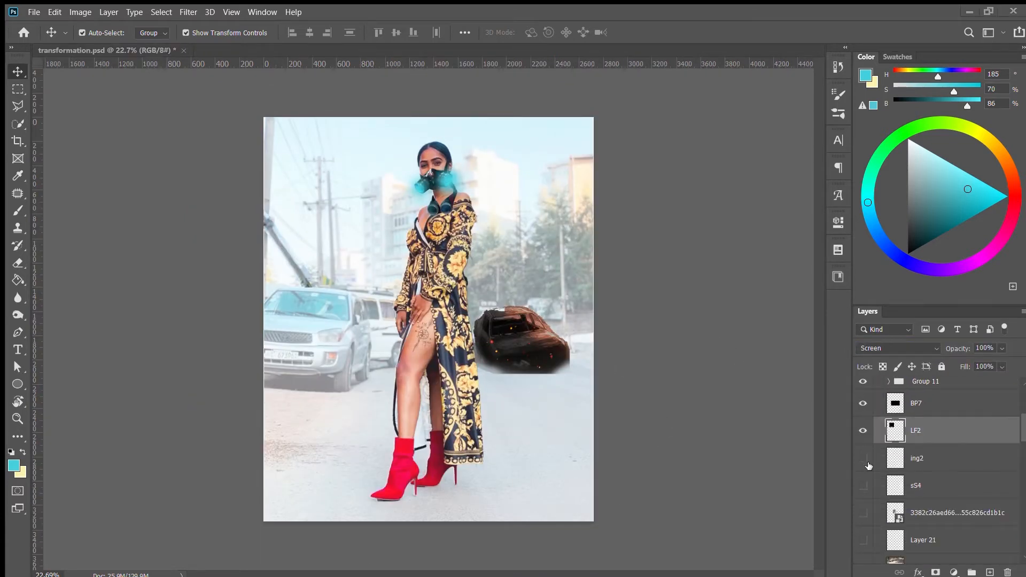
click(926, 485)
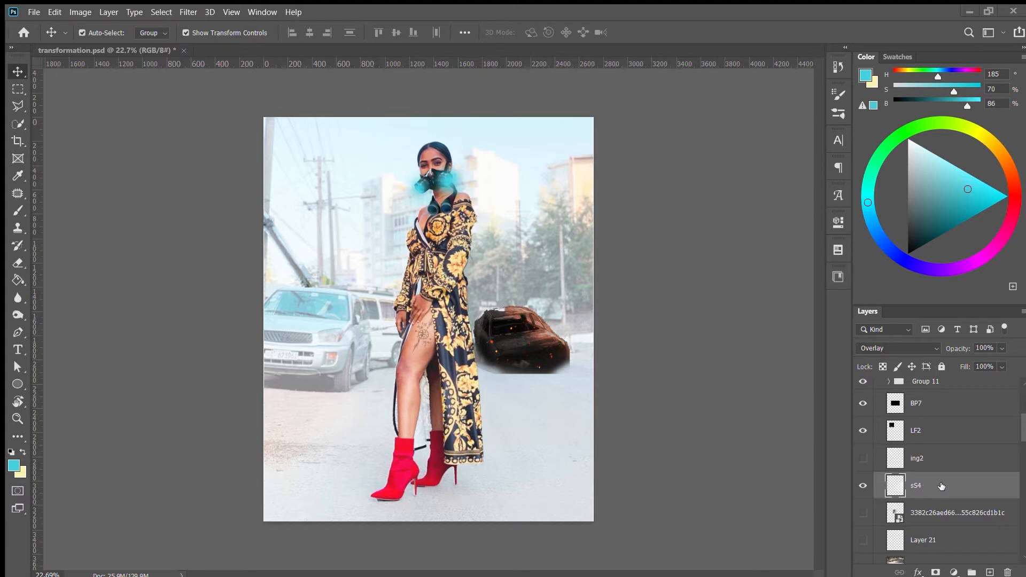
click(636, 167)
scroll(933, 465, down, 2)
click(903, 529)
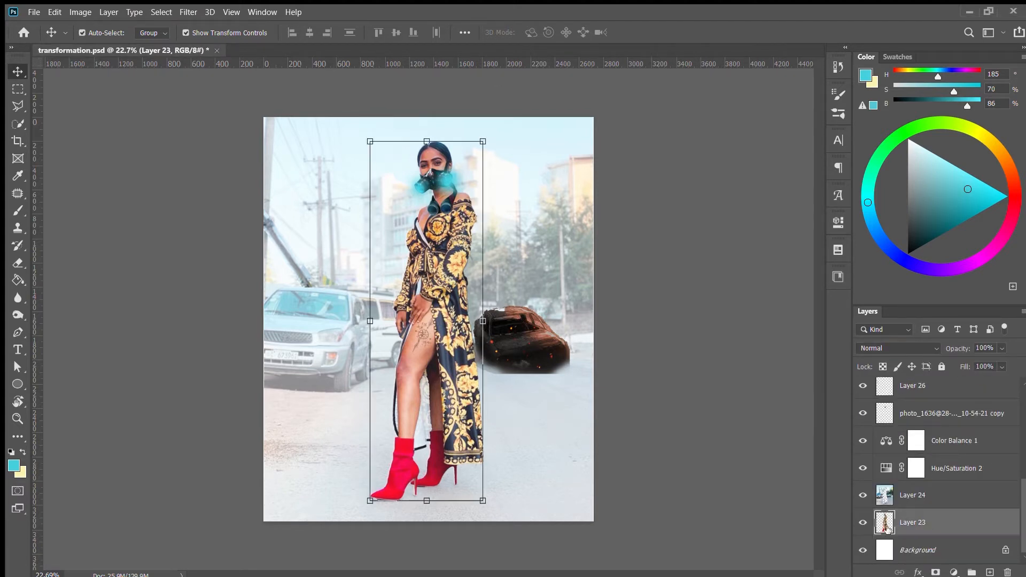
click(943, 494)
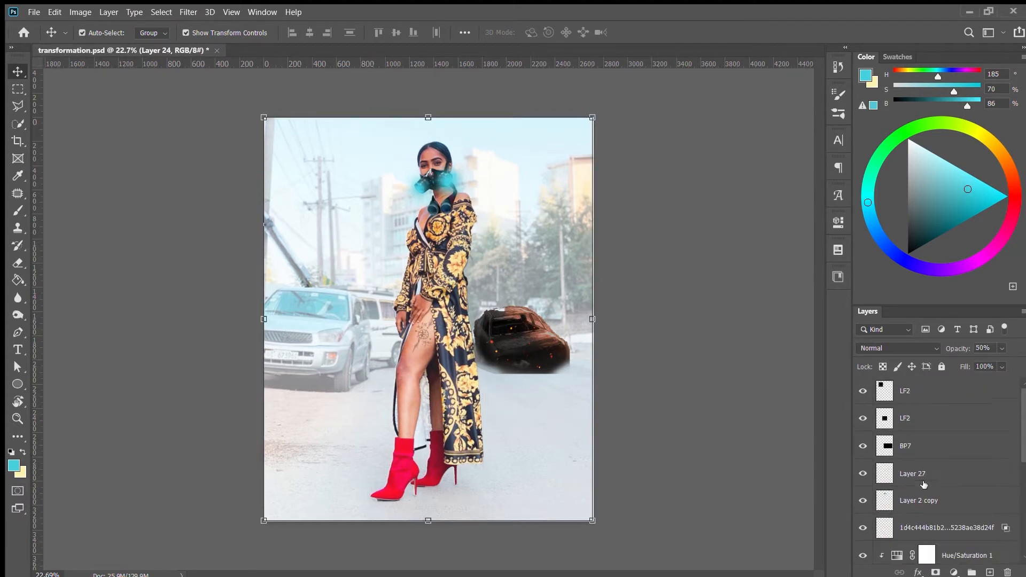
scroll(898, 481, up, 3)
Toggle the visibility of Layer 1 copy and Group 9 in the other document to compare the woman's cut-out with the background
scroll(943, 505, down, 15)
click(961, 527)
click(864, 522)
click(864, 522)
click(864, 496)
click(864, 523)
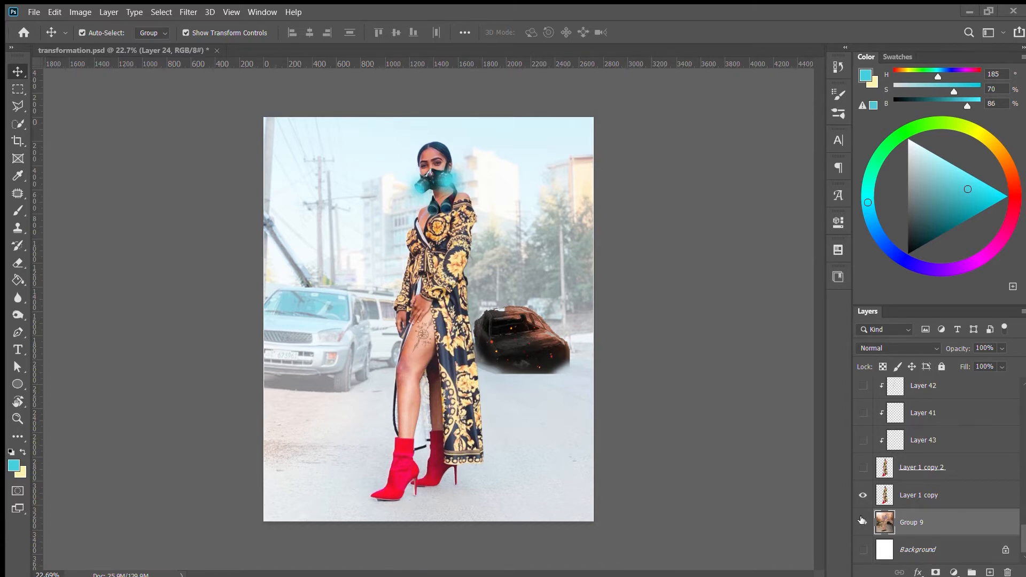
Place the ruined backdrop Group 9 from the other document beneath Layer 23 and delete the crane arm above the silver car
click(950, 503)
click(919, 522)
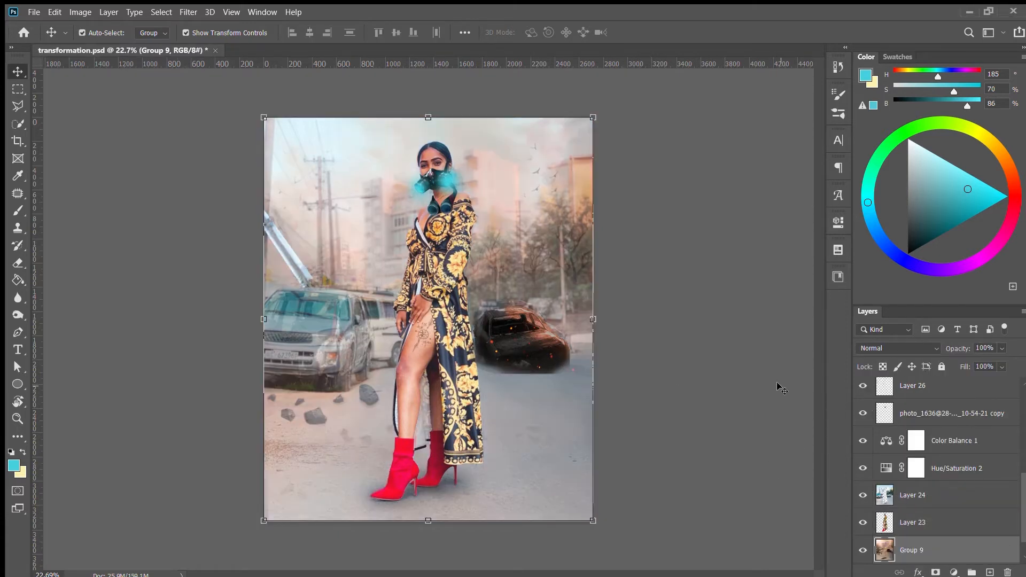
click(781, 389)
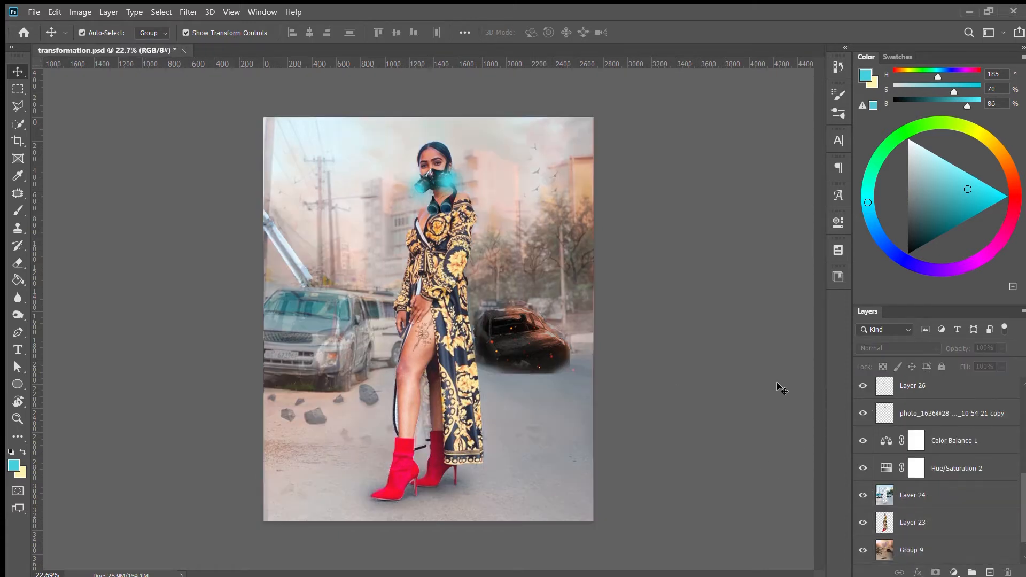
click(293, 265)
key(Delete)
click(663, 282)
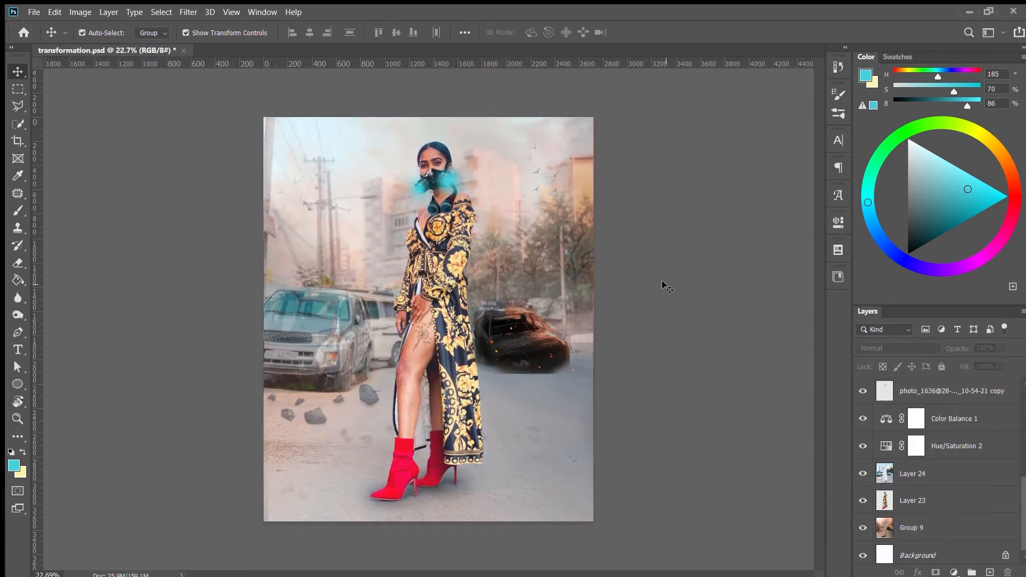
Hide the wrecked car on Layer 25 and toggle Layer 24 to compare the street with the ruined backdrop
click(920, 532)
click(865, 474)
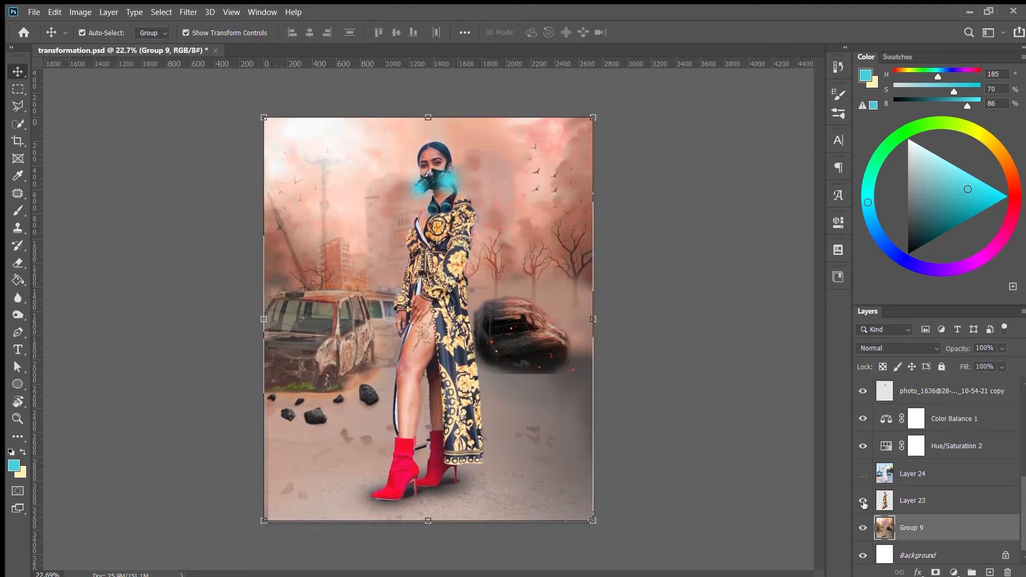
scroll(870, 450, up, 3)
click(866, 449)
scroll(942, 522, down, 3)
click(862, 469)
click(862, 469)
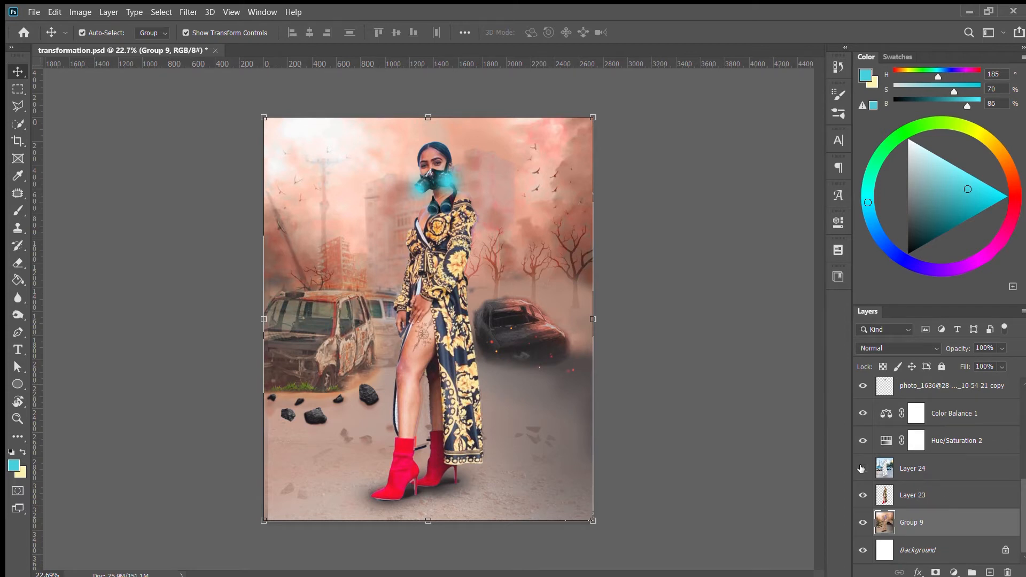
Hide Group 9, show the street on Layer 24, and delete Group 9 from the document
click(861, 521)
click(863, 468)
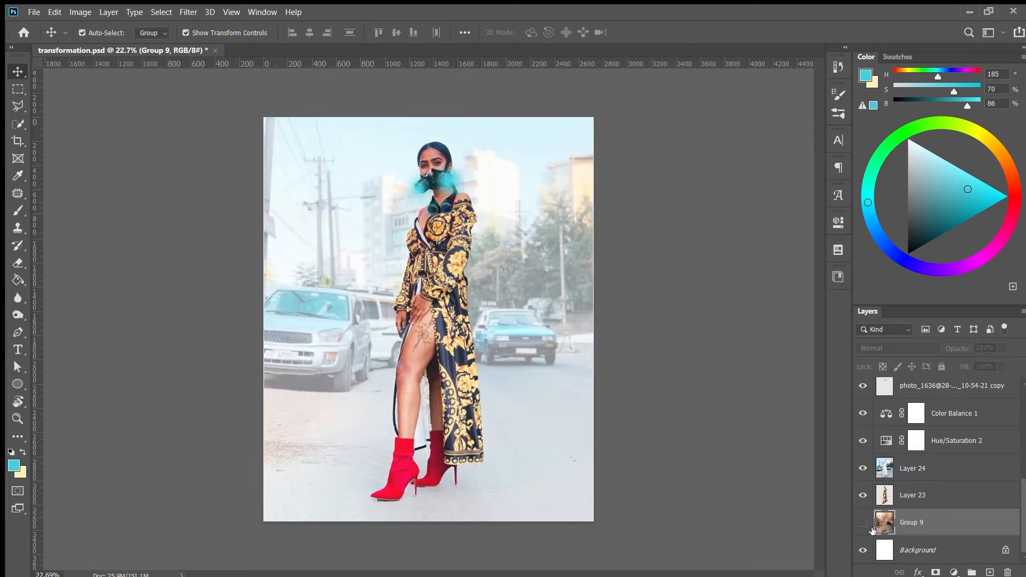
key(Delete)
click(900, 524)
click(701, 487)
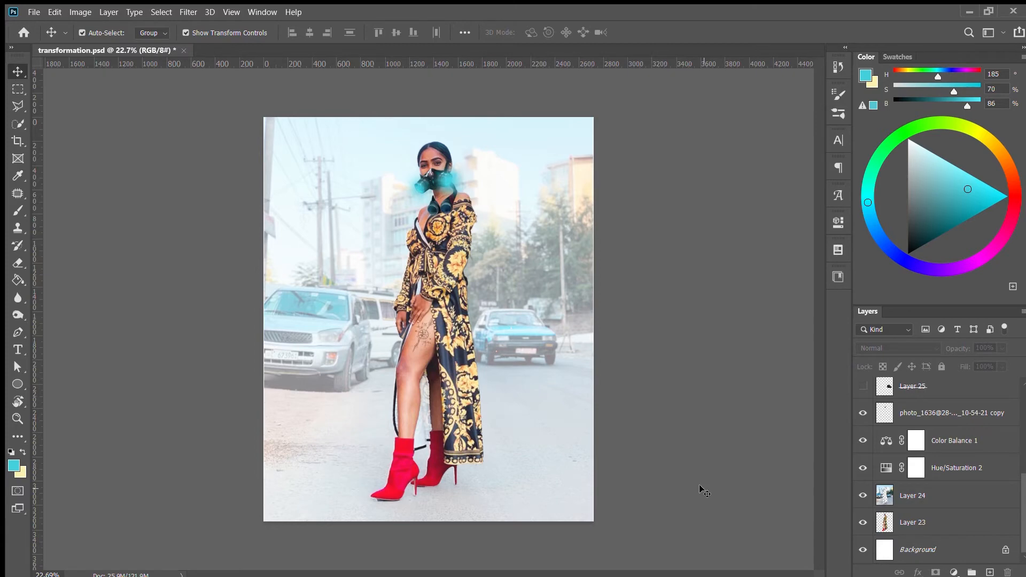
Set the brush colour to black and add one empty layer directly above Layer 23 and another directly below it
scroll(415, 470, up, 3)
scroll(411, 447, down, 1)
key(b)
click(909, 253)
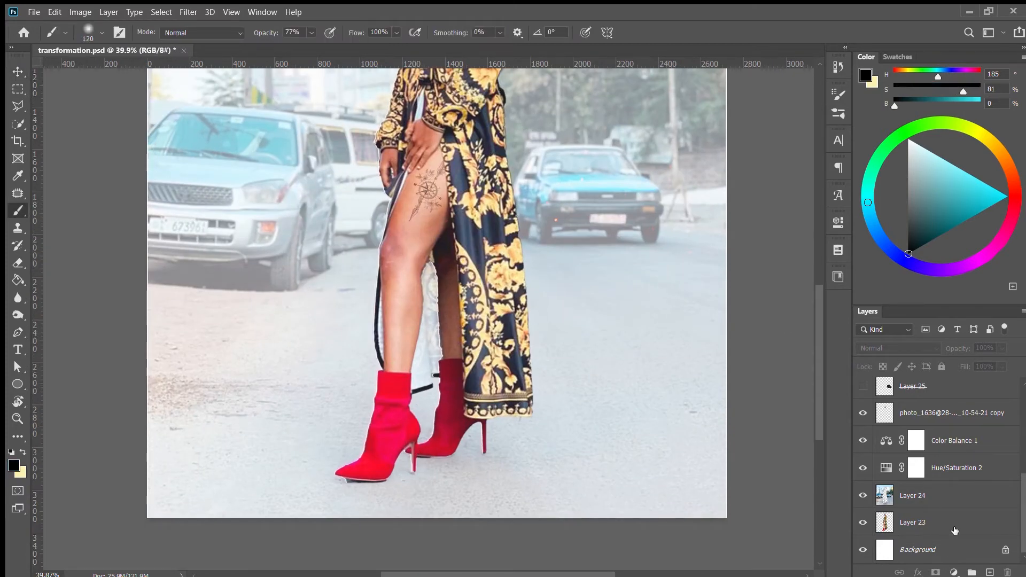
click(954, 528)
click(990, 573)
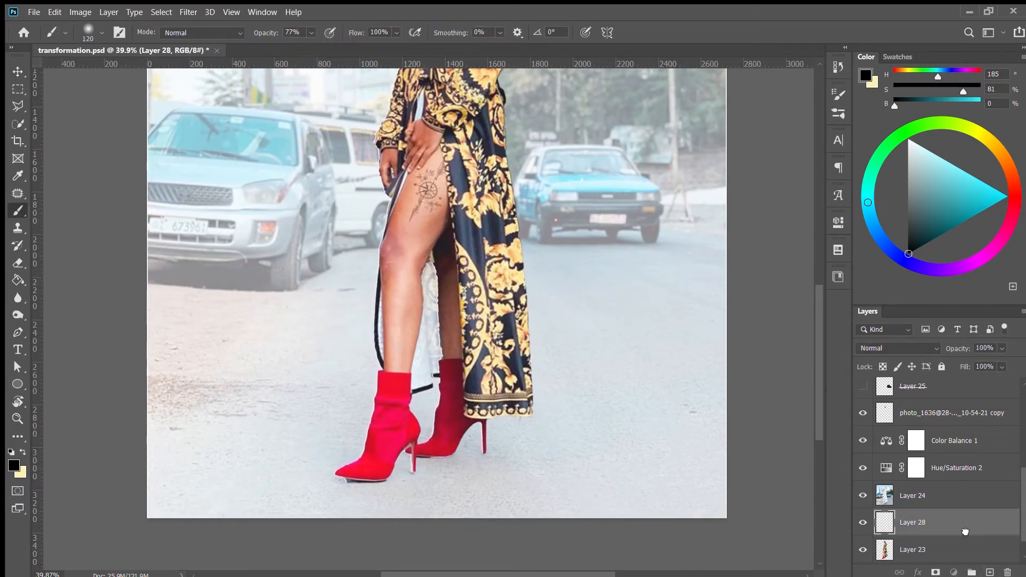
scroll(966, 532, down, 1)
click(935, 548)
click(990, 572)
scroll(355, 484, up, 3)
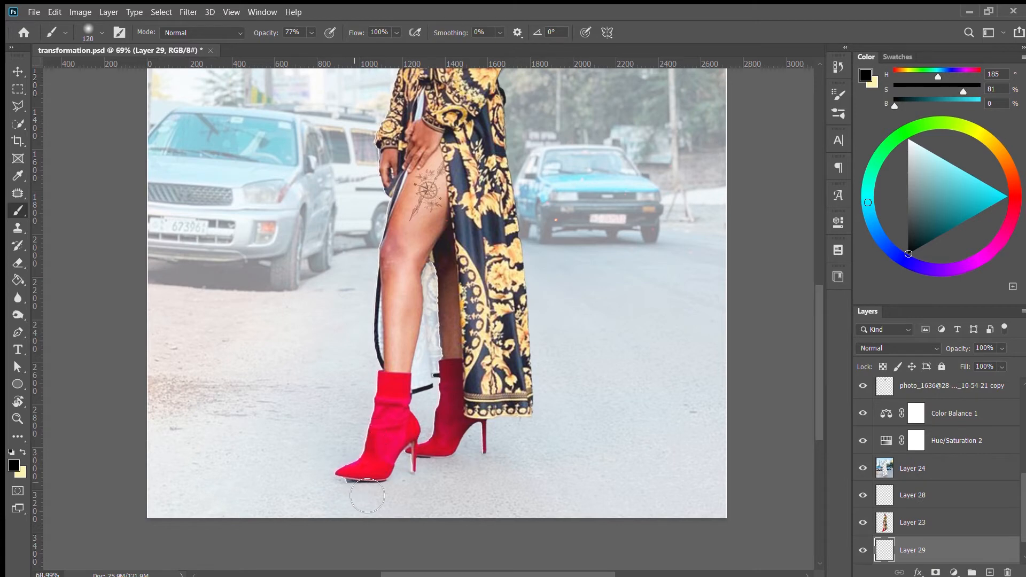
Select the empty area around the woman on Layer 23 and paint a black ground shadow beneath her boots on Layer 29
scroll(368, 496, up, 3)
click(18, 124)
key(shift+w)
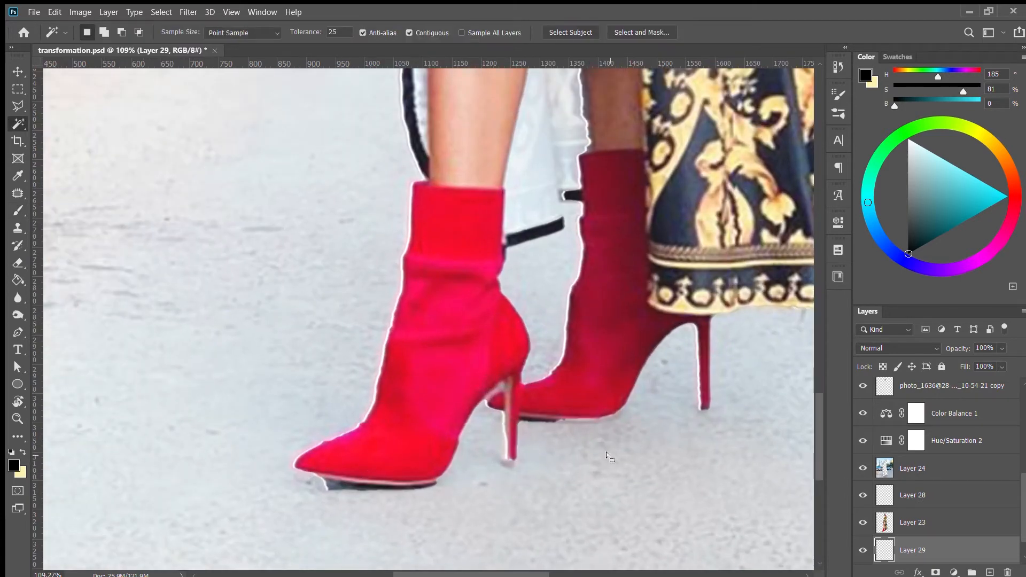
click(911, 528)
click(671, 477)
key(b)
click(908, 549)
mouse_move(483, 454)
mouse_down()
mouse_move(389, 499)
mouse_move(436, 518)
mouse_move(523, 468)
mouse_move(624, 450)
mouse_move(693, 381)
mouse_move(693, 431)
mouse_move(535, 458)
mouse_move(580, 482)
mouse_move(696, 443)
mouse_up()
scroll(401, 342, down, 3)
scroll(508, 240, up, 3)
drag(508, 240, 549, 281)
Paint soft black shading on Layer 28 along the woman's rear leg and the back edge of her robe
click(919, 498)
mouse_move(518, 172)
mouse_down()
mouse_move(549, 418)
mouse_move(559, 427)
mouse_move(503, 395)
mouse_up()
key(ctrl+z)
scroll(541, 258, up, 4)
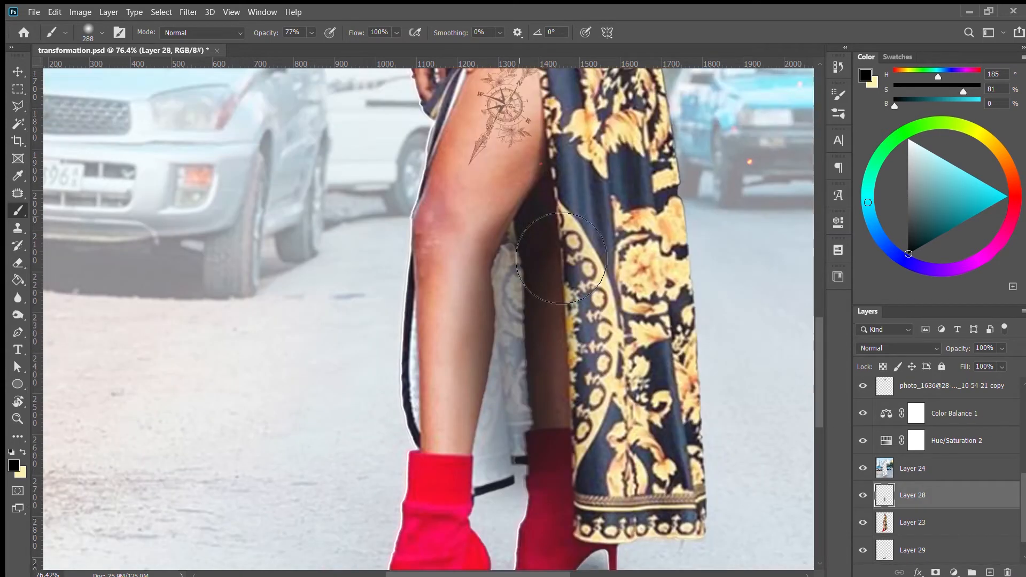
scroll(541, 259, down, 2)
scroll(547, 214, up, 1)
mouse_move(549, 164)
mouse_down()
mouse_move(592, 329)
mouse_move(612, 492)
mouse_up()
scroll(612, 492, up, 3)
drag(612, 142, 598, 353)
scroll(465, 162, up, 5)
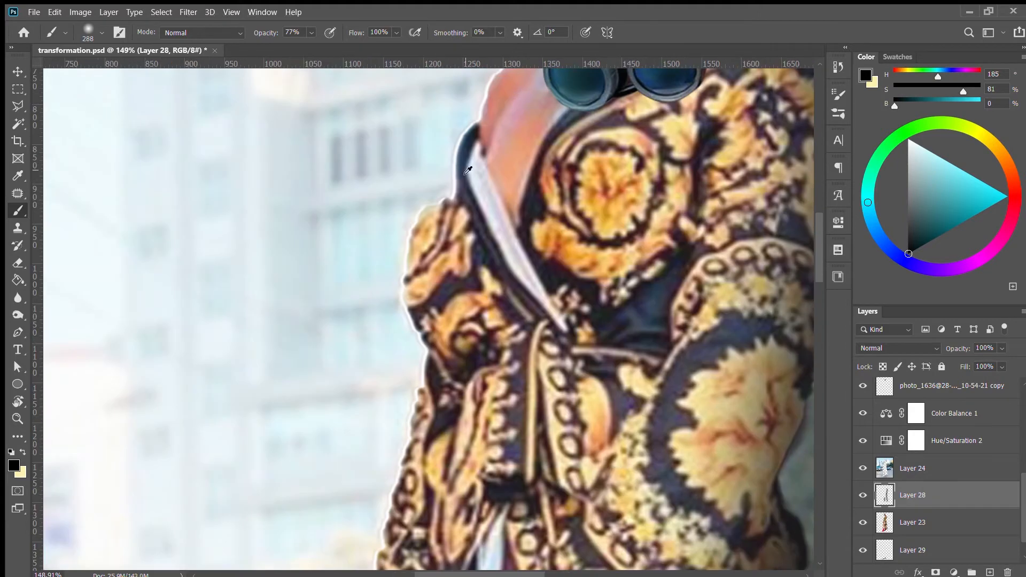
Sample a skin tone and paint a soft highlight down the woman's front edge with a 182 px brush on Layer 28
alt+click(495, 162)
scroll(494, 163, down, 4)
key(ctrl+z)
key([)
key([)
key([)
drag(468, 134, 409, 481)
scroll(408, 481, down, 5)
drag(444, 198, 424, 411)
Set the opacity of the shading and highlight layer, Layer 28, to 50%
scroll(424, 374, down, 2)
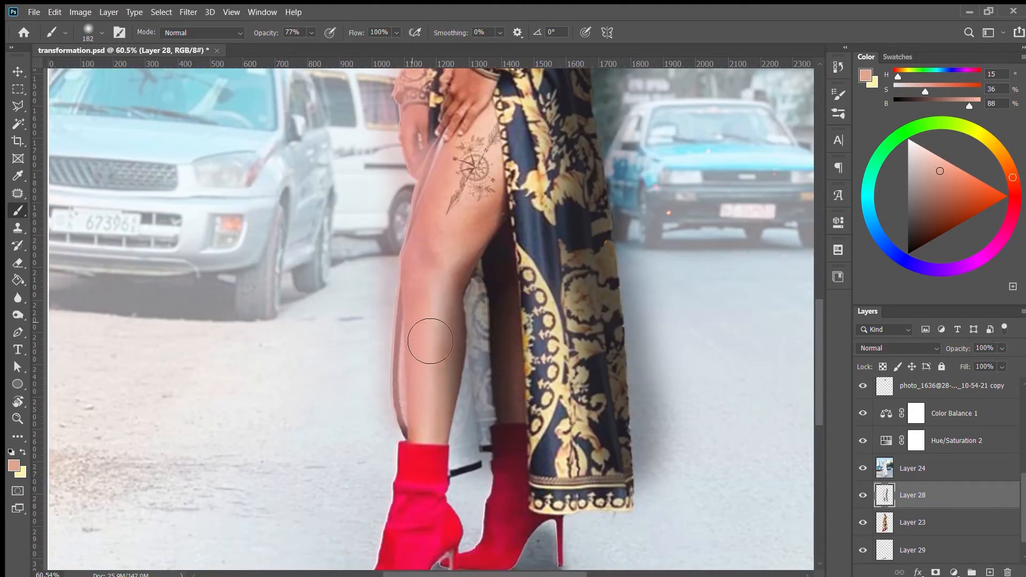
scroll(428, 339, down, 3)
key(v)
key(5)
scroll(516, 211, up, 3)
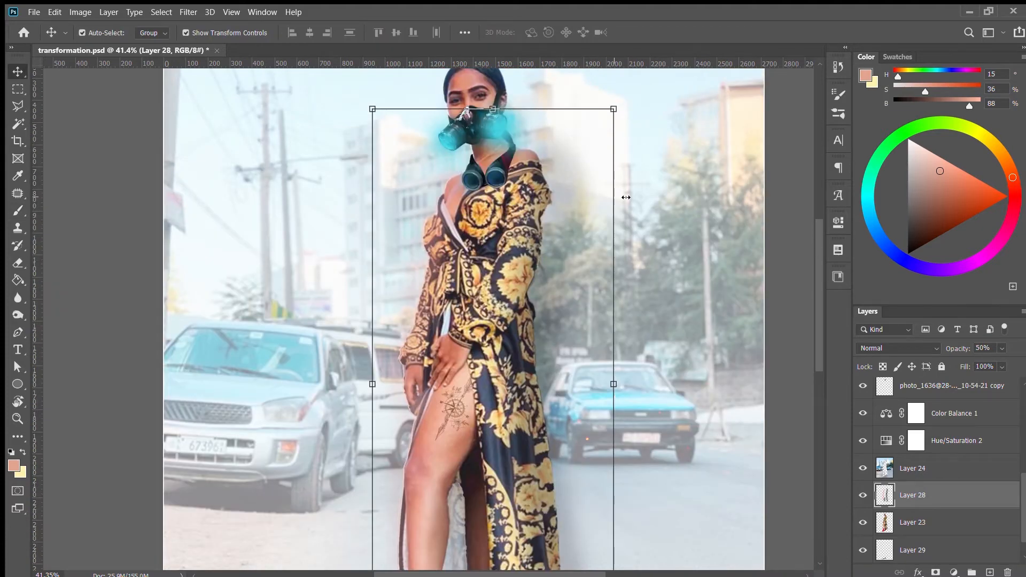
Paint a column of reddish-brown window dots (H 15, S 59, B 44) down the pale tower on Layer 24 with a 44 px brush
click(607, 194)
scroll(319, 229, down, 4)
scroll(323, 232, up, 4)
scroll(330, 233, down, 2)
scroll(374, 214, up, 4)
scroll(444, 193, up, 6)
scroll(443, 194, up, 2)
scroll(441, 194, down, 3)
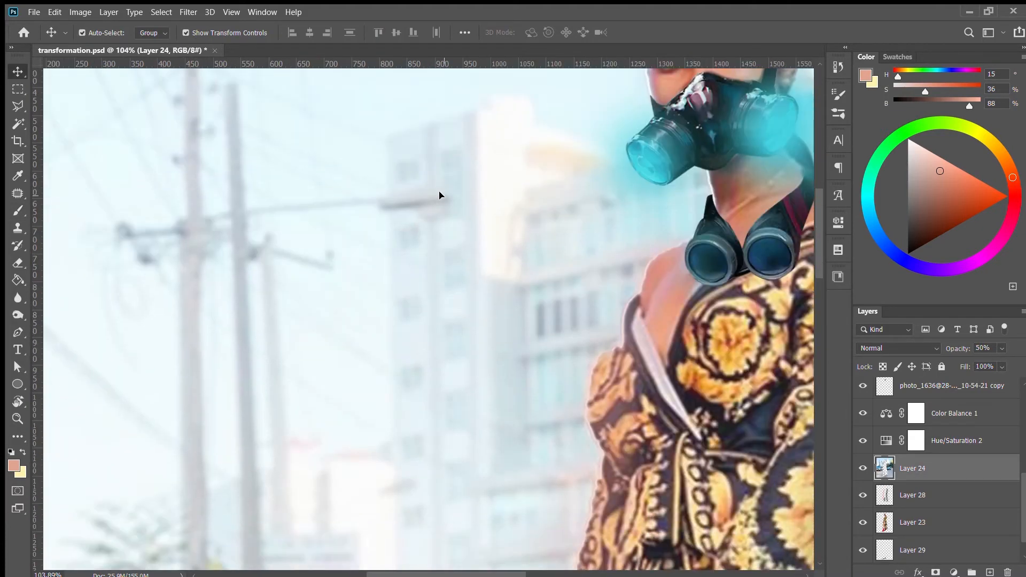
key(b)
drag(476, 175, 424, 172)
drag(908, 215, 934, 218)
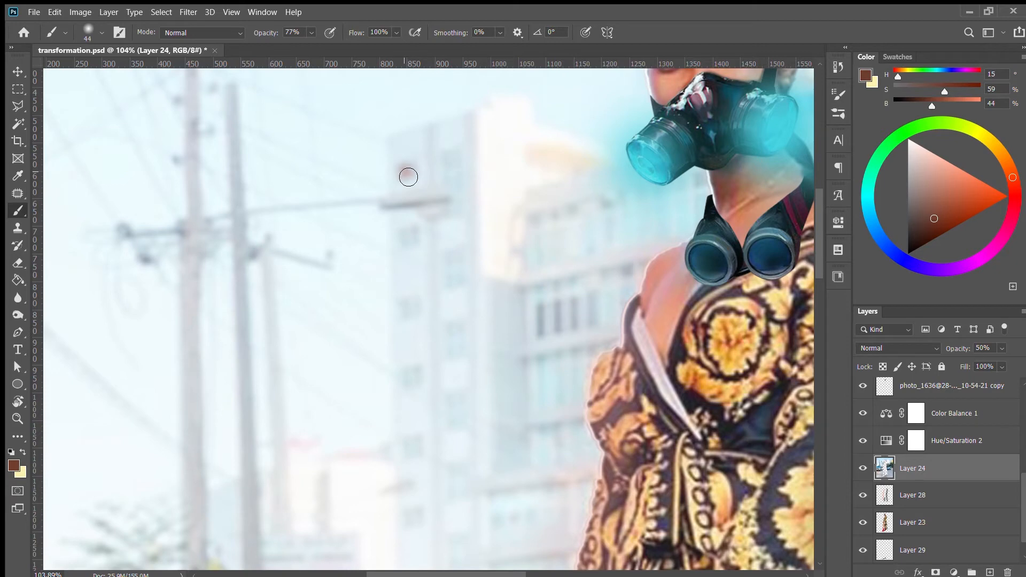
click(407, 314)
scroll(415, 319, down, 1)
click(408, 330)
scroll(424, 301, down, 1)
scroll(422, 299, down, 1)
click(410, 299)
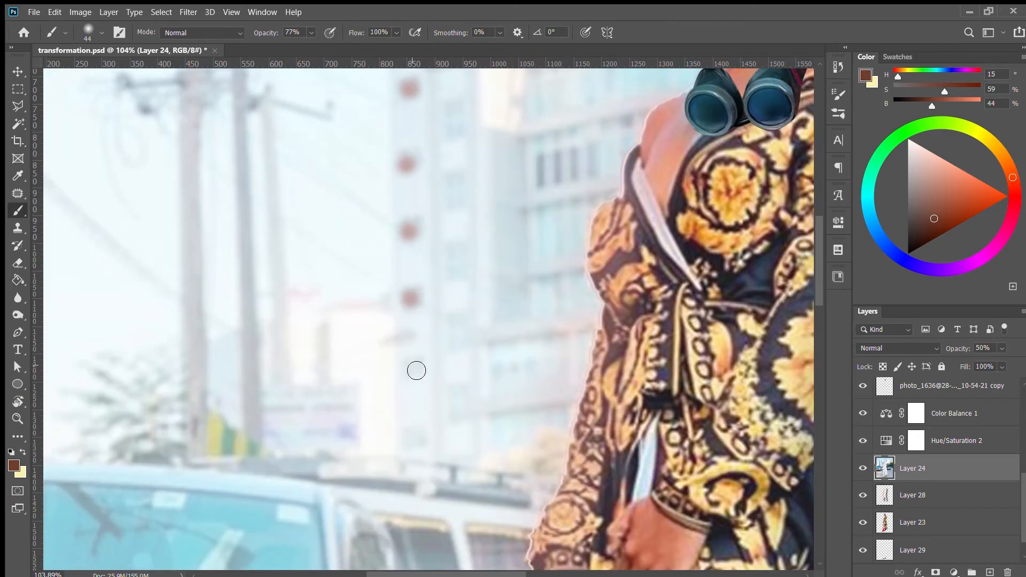
Paint vertical reddish-brown window bars with a 19 px brush on the building beside the woman's shoulder
scroll(427, 431, up, 2)
scroll(552, 214, up, 6)
drag(583, 336, 557, 337)
shift+click(531, 362)
key(ctrl+z)
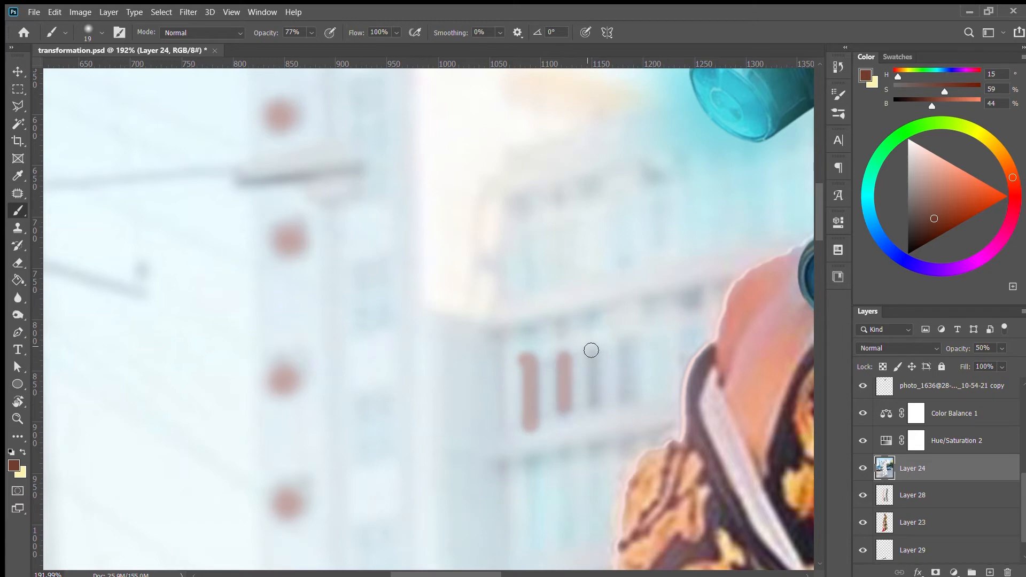
drag(591, 350, 596, 401)
drag(632, 354, 629, 400)
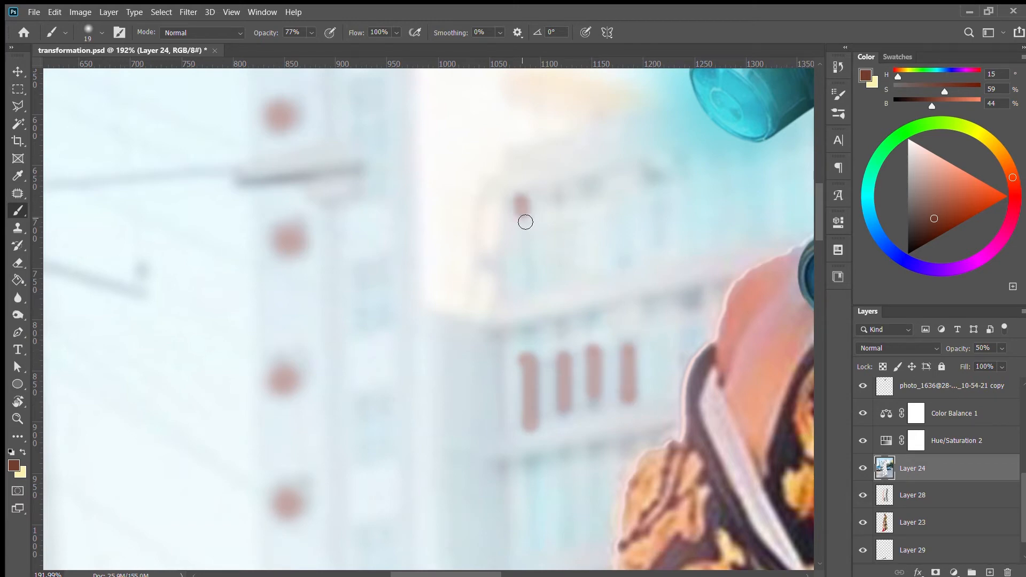
Examine the street background around the woman, from the buildings and trees to the parked cars
scroll(590, 184, down, 10)
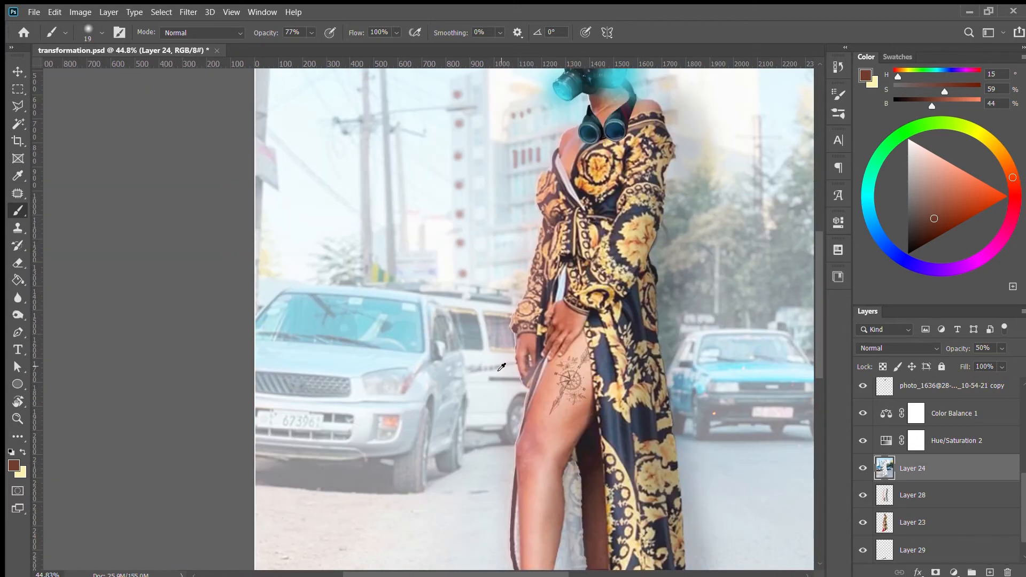
scroll(641, 251, up, 8)
scroll(540, 152, down, 5)
scroll(614, 380, up, 5)
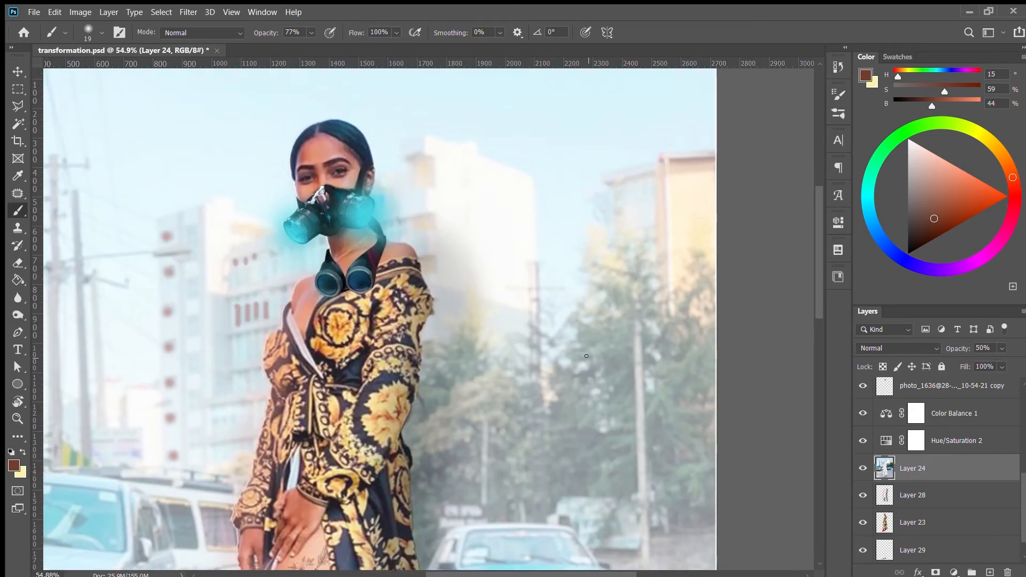
scroll(409, 299, down, 3)
scroll(409, 299, up, 5)
scroll(321, 224, down, 3)
scroll(226, 163, up, 2)
scroll(226, 163, down, 3)
scroll(281, 368, up, 4)
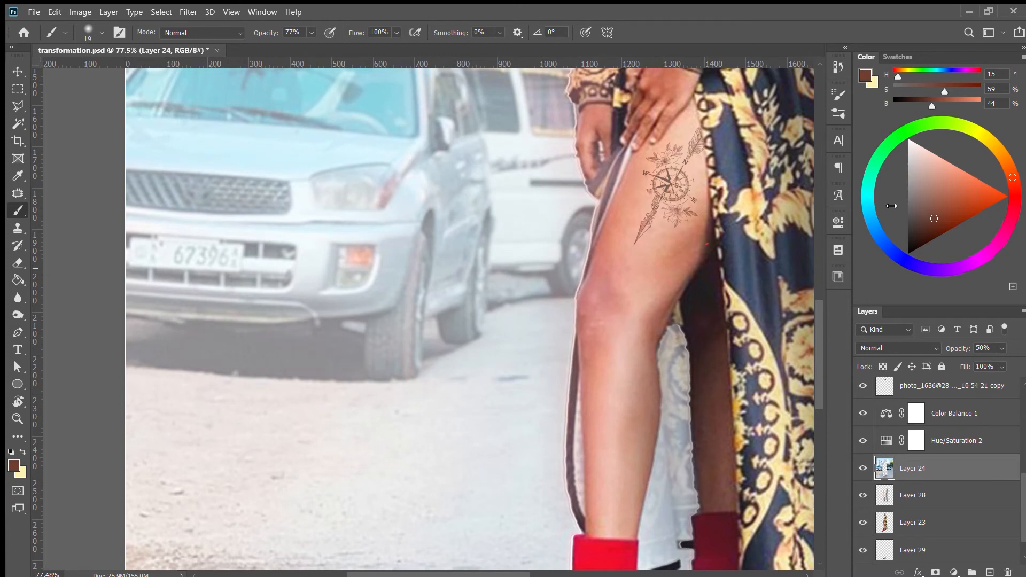
Paint a dark brown shadow on the ground beneath the silver car with a 101 px brush on Layer 24
click(918, 224)
scroll(218, 345, up, 4)
drag(242, 358, 253, 359)
mouse_move(115, 392)
mouse_down()
mouse_move(229, 406)
mouse_move(445, 444)
mouse_up()
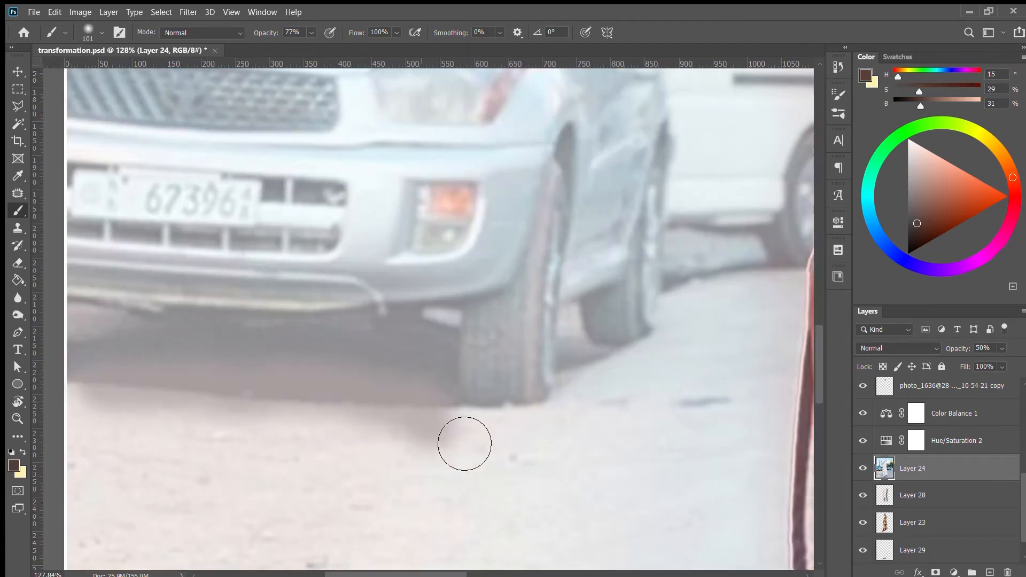
click(923, 246)
mouse_move(472, 450)
mouse_down()
mouse_move(275, 449)
mouse_move(347, 448)
mouse_up()
Paint a black shadow beneath the blue car and around its tyres on Layer 24
drag(687, 321, 450, 429)
drag(609, 351, 222, 460)
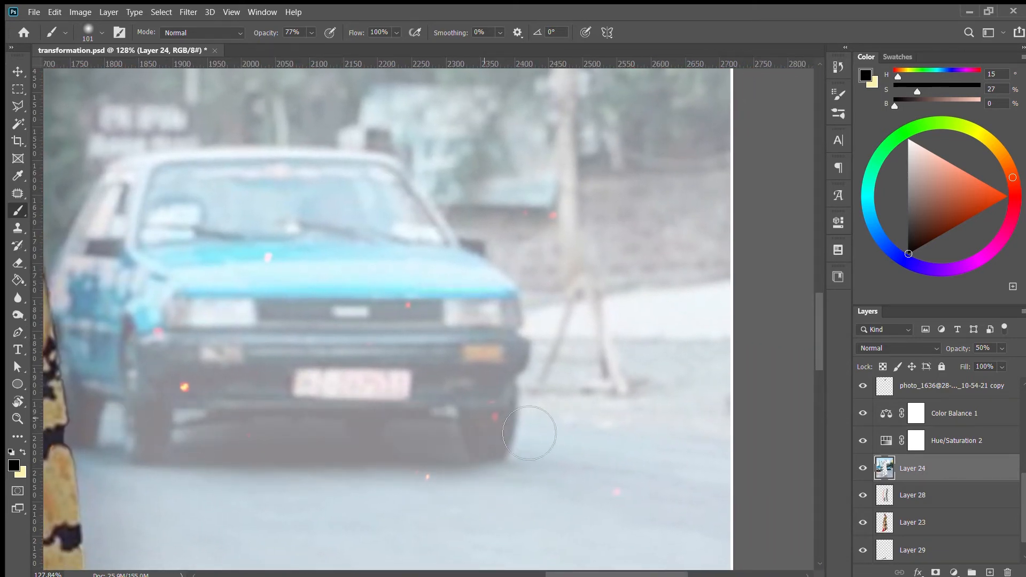
drag(471, 267, 505, 447)
drag(489, 123, 504, 259)
scroll(504, 259, down, 6)
scroll(207, 342, up, 4)
drag(230, 331, 400, 307)
scroll(483, 291, down, 5)
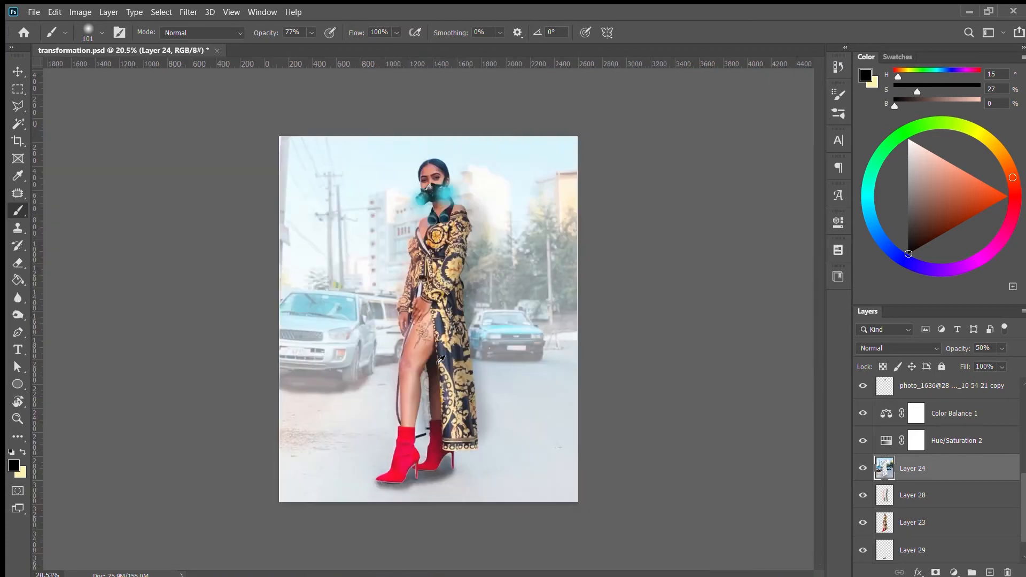
Bring Group 9 back in beneath Layer 29 and hide the street on Layer 24
scroll(352, 272, up, 2)
scroll(380, 254, down, 2)
scroll(936, 470, down, 1)
click(919, 523)
click(919, 550)
scroll(339, 227, up, 3)
scroll(339, 228, down, 4)
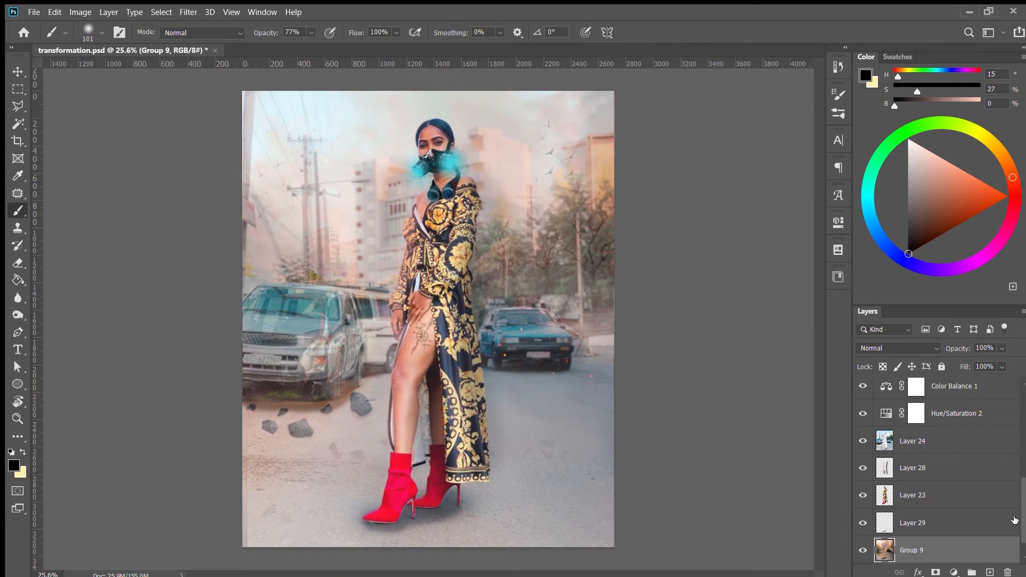
click(863, 441)
Examine how the woman and her shadows sit against the ruined backdrop
scroll(183, 263, up, 2)
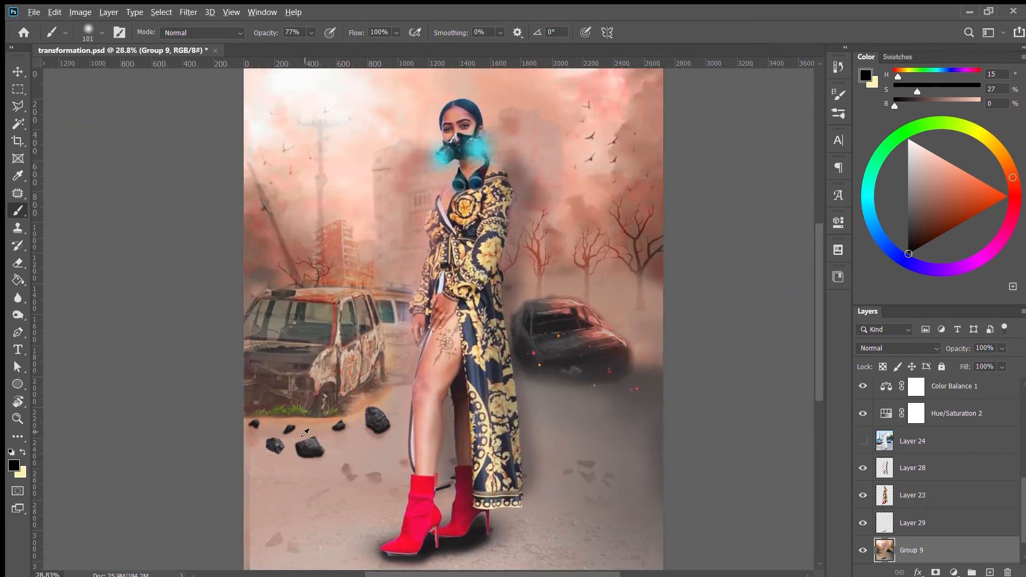
scroll(345, 417, up, 2)
scroll(344, 417, down, 4)
scroll(297, 206, up, 1)
scroll(483, 388, down, 4)
scroll(387, 324, up, 3)
scroll(723, 249, down, 2)
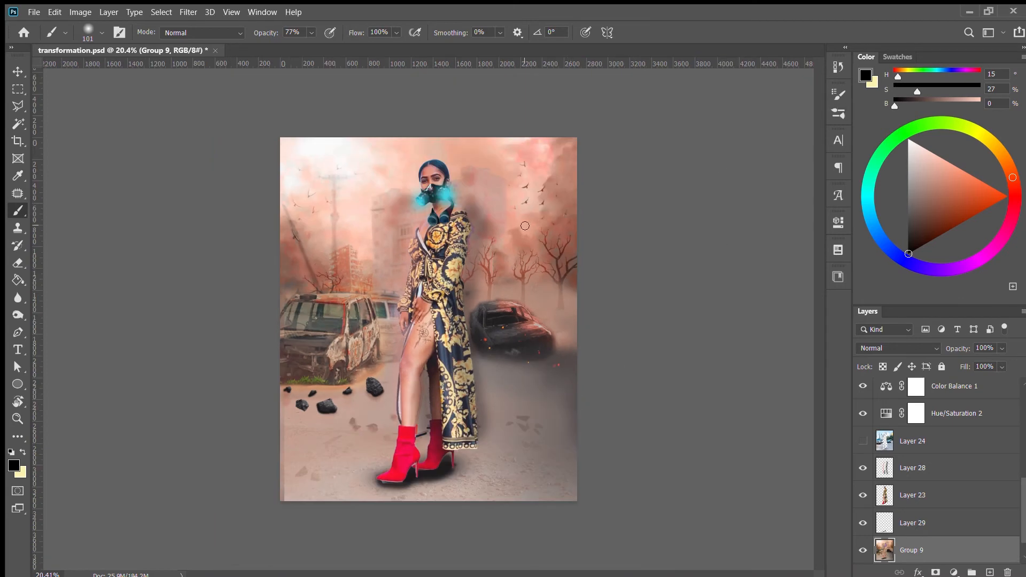
Lasso the birds nearest the woman in the sky of Group 9 and rotate the selection slightly clockwise
scroll(525, 226, up, 5)
key(l)
click(489, 107)
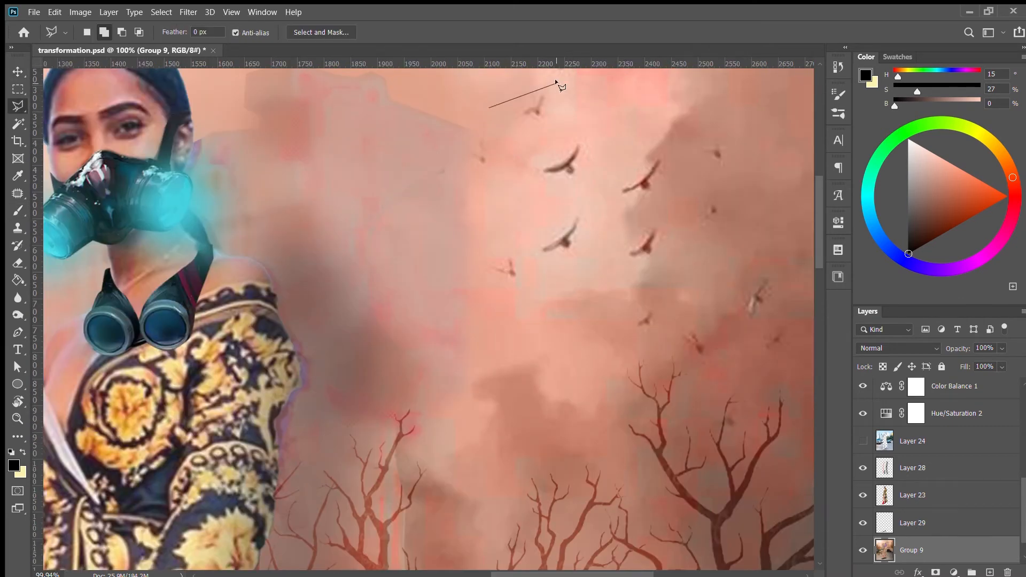
click(454, 249)
double_click(439, 188)
key(v)
drag(633, 75, 658, 99)
key(Return)
Deselect the birds and paint a sampled sky pink over the white gaps around them, with the brush at 100% opacity
key(b)
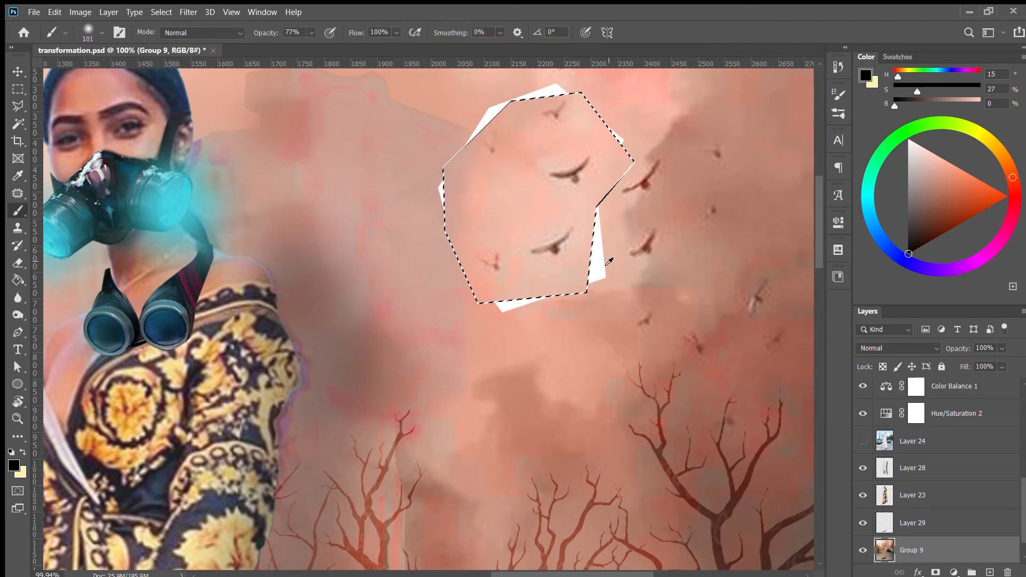
alt+click(621, 279)
key(ctrl+d)
drag(616, 231, 618, 245)
key(ctrl+z)
alt+right_click(536, 277)
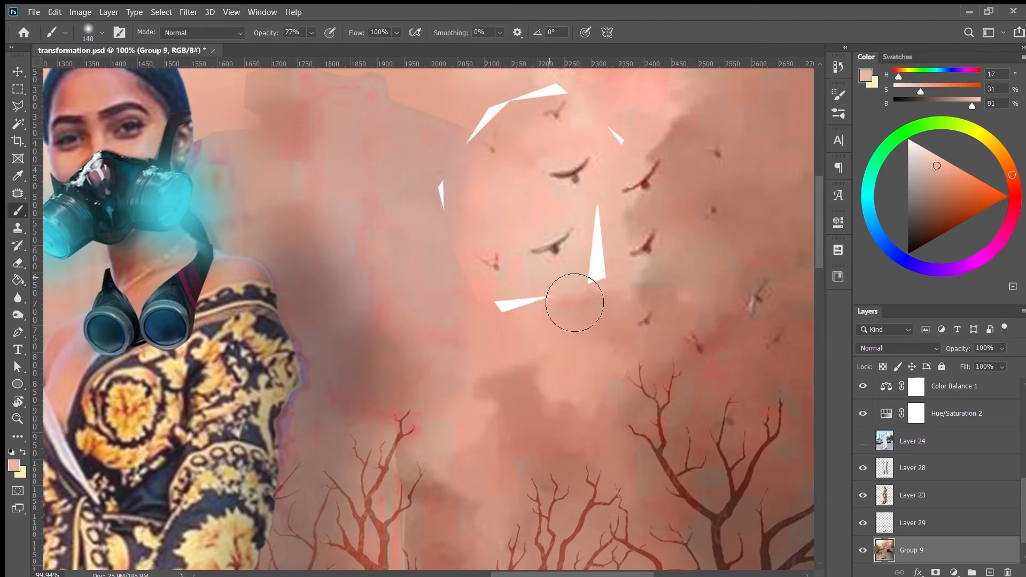
alt+right_click(606, 224)
drag(597, 270, 608, 222)
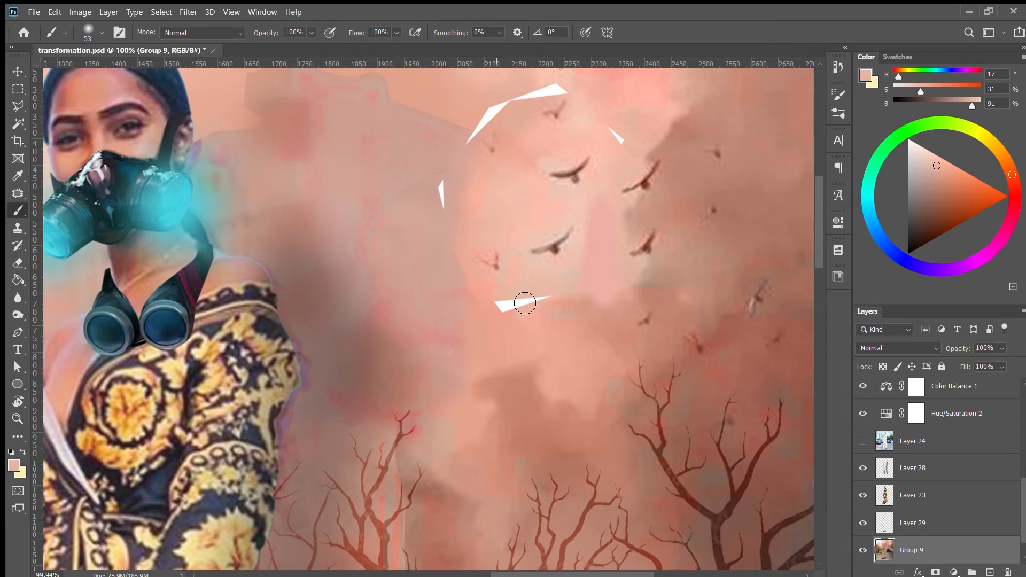
drag(497, 307, 546, 293)
scroll(511, 256, down, 9)
scroll(577, 208, up, 11)
drag(511, 263, 474, 292)
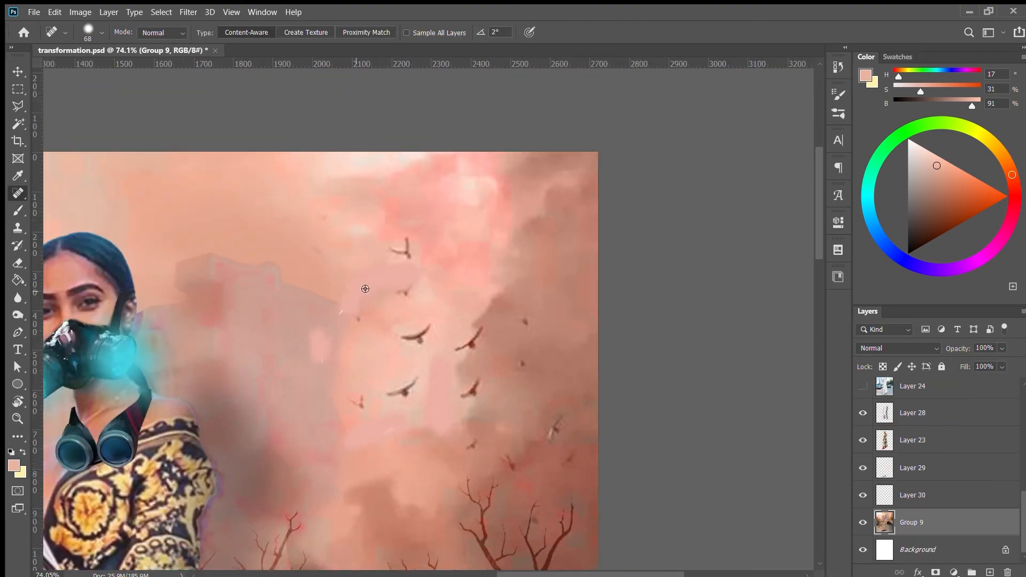
Examine the retouched sky and the rocks and ground of the ruined backdrop for remaining flaws
scroll(468, 339, up, 2)
scroll(468, 339, down, 2)
scroll(468, 339, down, 3)
scroll(257, 439, up, 6)
scroll(267, 385, down, 3)
scroll(257, 379, up, 4)
scroll(285, 365, down, 5)
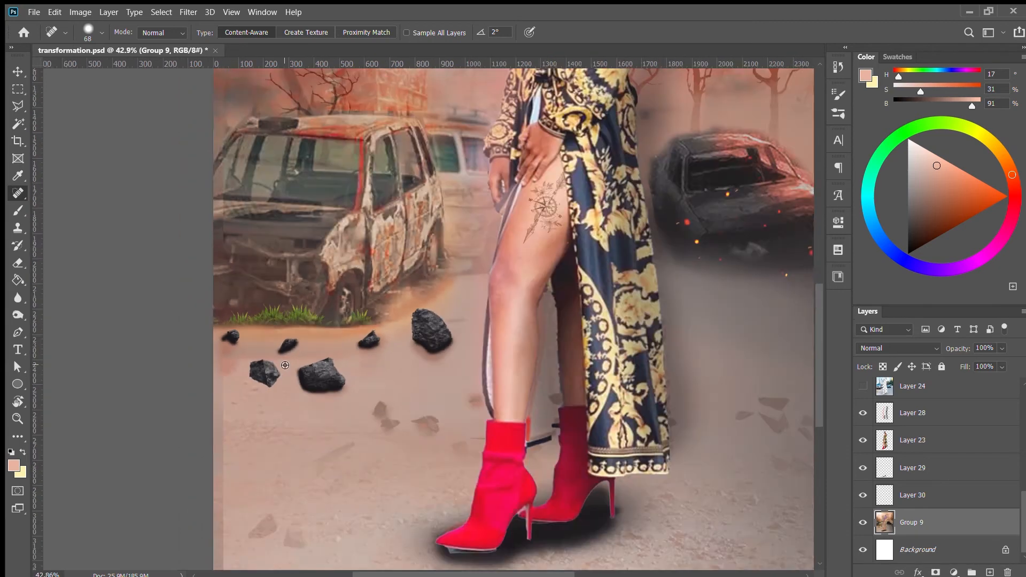
Copy Layer 5 copy 3 from the reference file, paste it above Group 9 in the composite and make it visible
scroll(348, 332, down, 4)
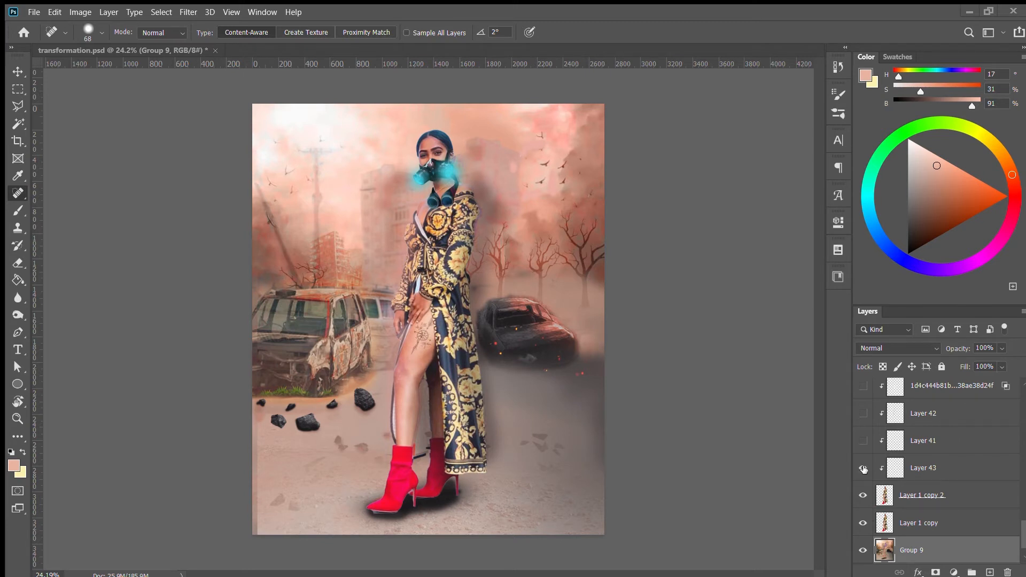
scroll(866, 481, up, 3)
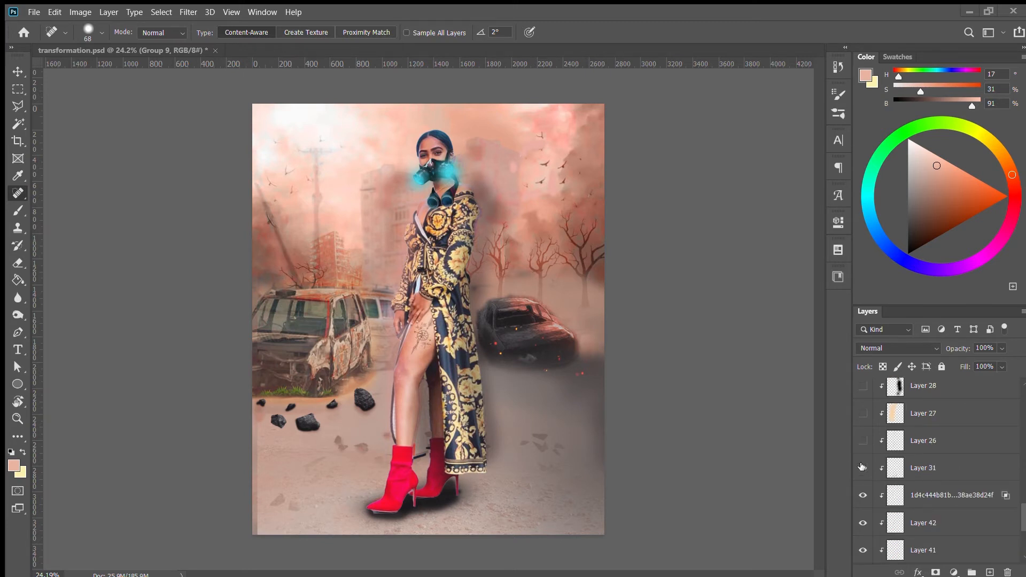
scroll(918, 463, up, 3)
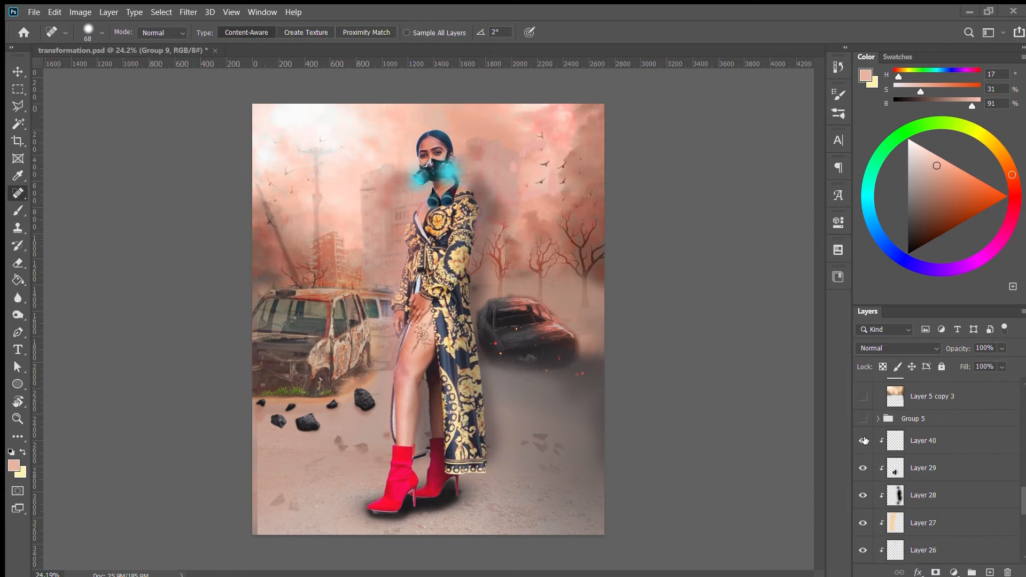
scroll(877, 454, up, 3)
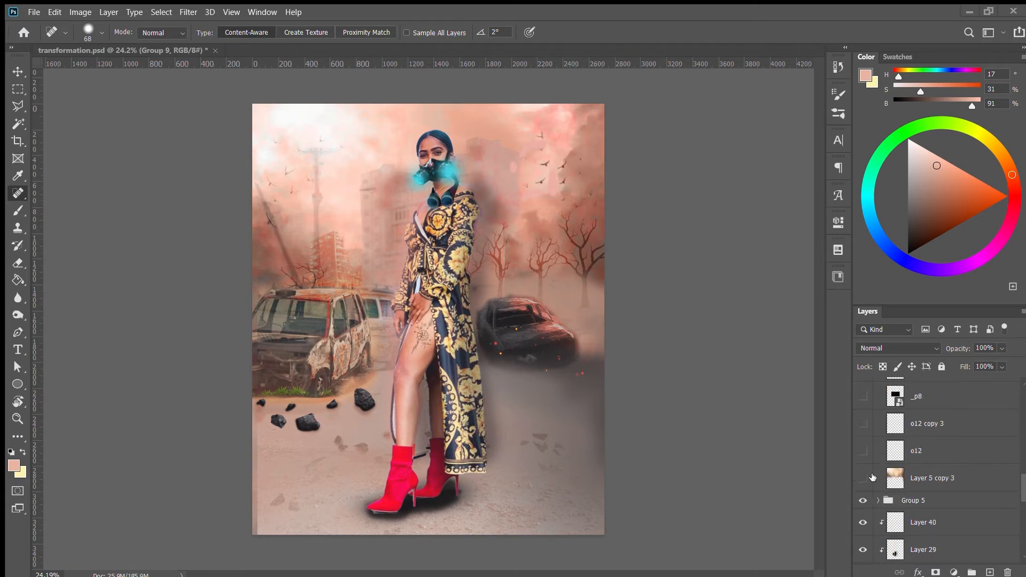
click(890, 482)
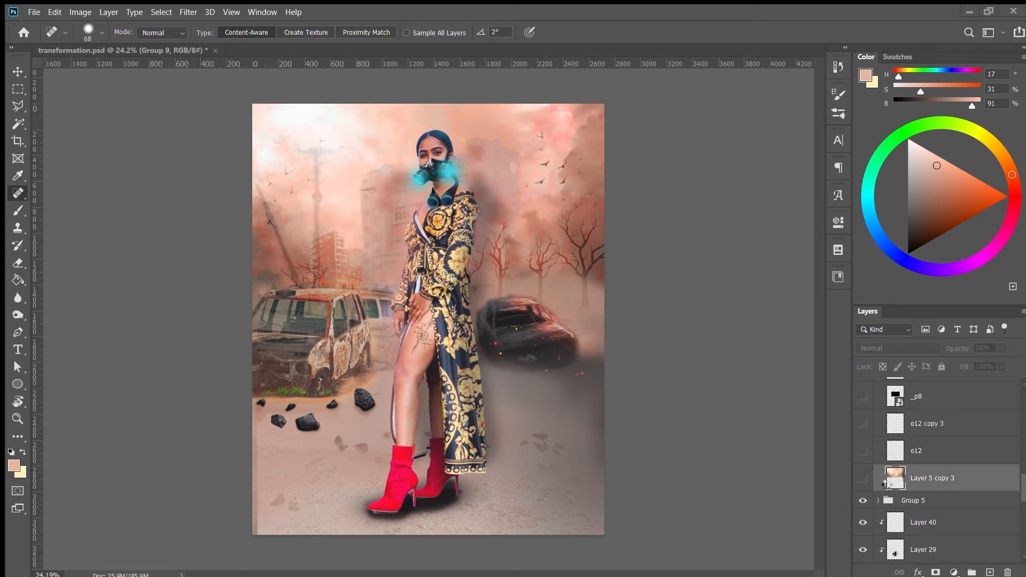
key(ctrl+c)
click(430, 57)
key(ctrl+v)
key(v)
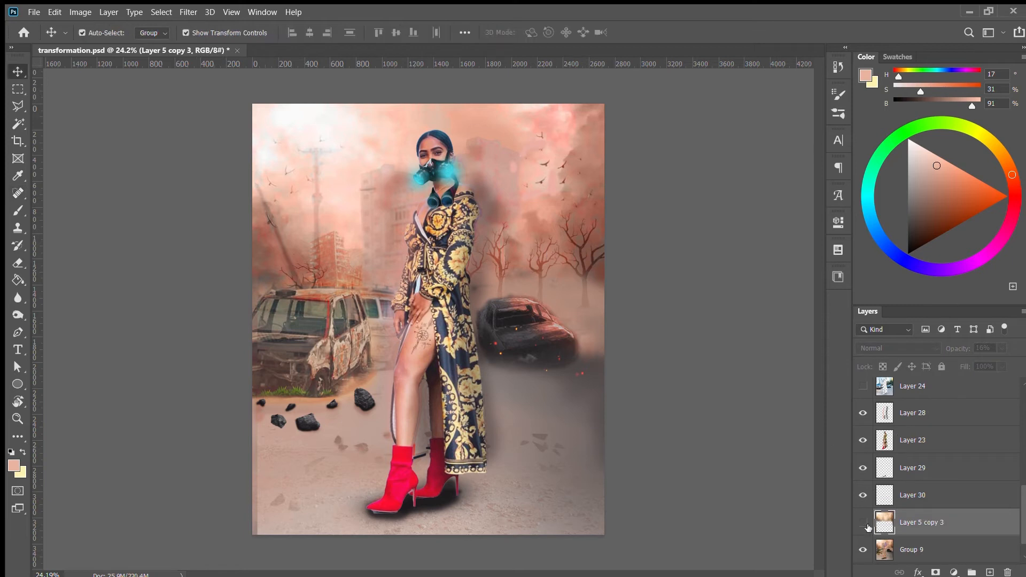
click(865, 524)
Move Layer 5 copy 3 above the Color Balance 1 layer and compare the image with the layer hidden and shown
drag(949, 529, 997, 391)
scroll(930, 420, down, 3)
click(861, 447)
click(861, 446)
click(861, 446)
click(861, 447)
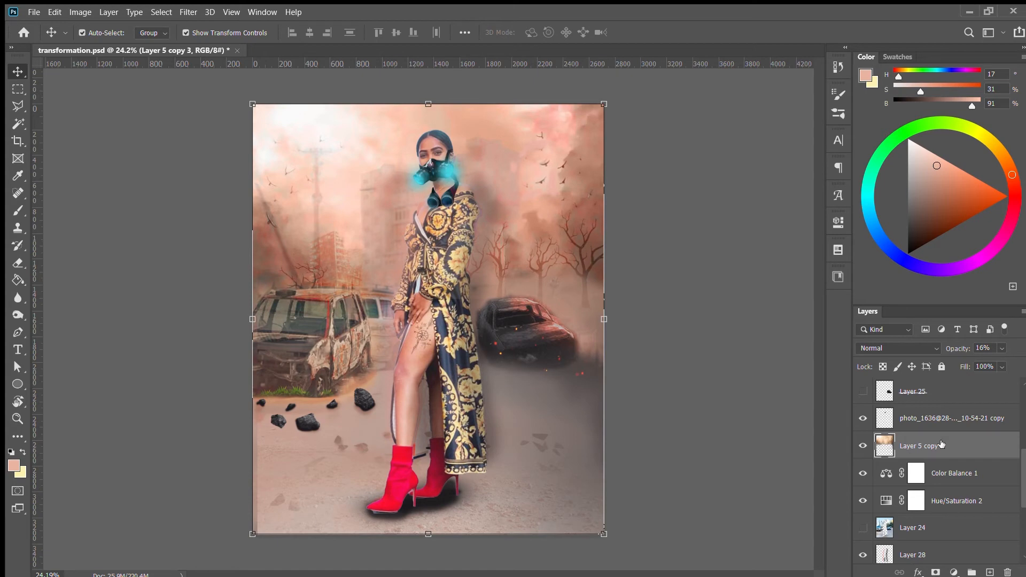
click(861, 447)
click(861, 446)
Add an empty layer above the LF2 layers, bring in Group 12 above it and compare the image with and without the group
scroll(294, 329, up, 8)
scroll(322, 235, down, 9)
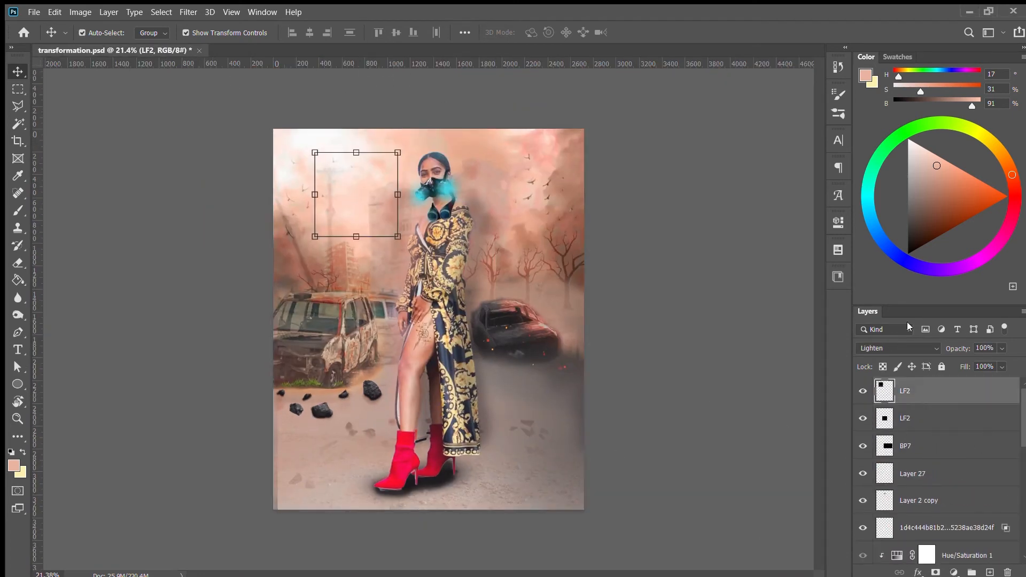
click(991, 571)
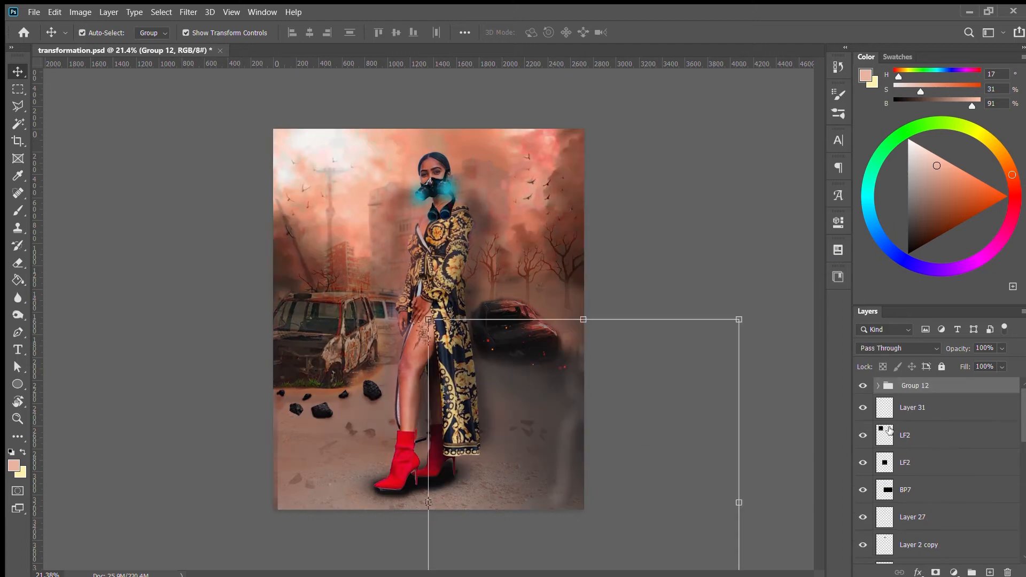
click(933, 407)
click(866, 385)
click(866, 386)
click(866, 386)
click(866, 386)
Expand Group 12 and review the effects of Hue/Saturation 2 copy, Gradient Map 2 and Brightness/Contrast 2 with the adjustments above them hidden
click(911, 386)
scroll(908, 426, down, 3)
scroll(908, 426, up, 3)
click(879, 386)
scroll(919, 432, down, 4)
scroll(920, 433, up, 3)
click(863, 462)
click(862, 462)
click(863, 512)
scroll(869, 458, down, 3)
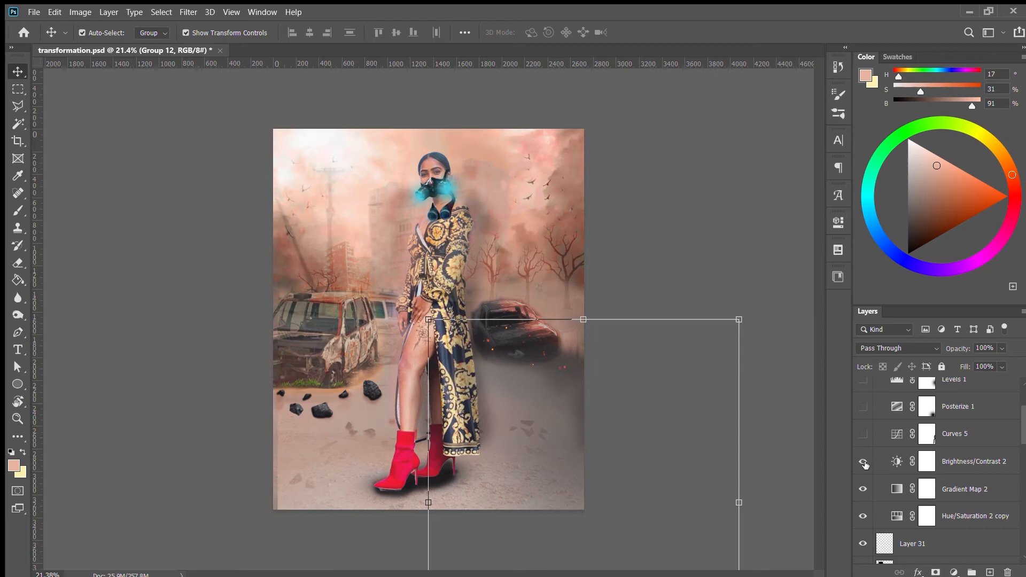
Show Curves 5, Posterize 1, Levels 1 and Curves 6 one by one to review their effects, and collapse Group 12
click(863, 434)
scroll(882, 454, up, 1)
click(863, 423)
scroll(930, 462, up, 2)
click(863, 431)
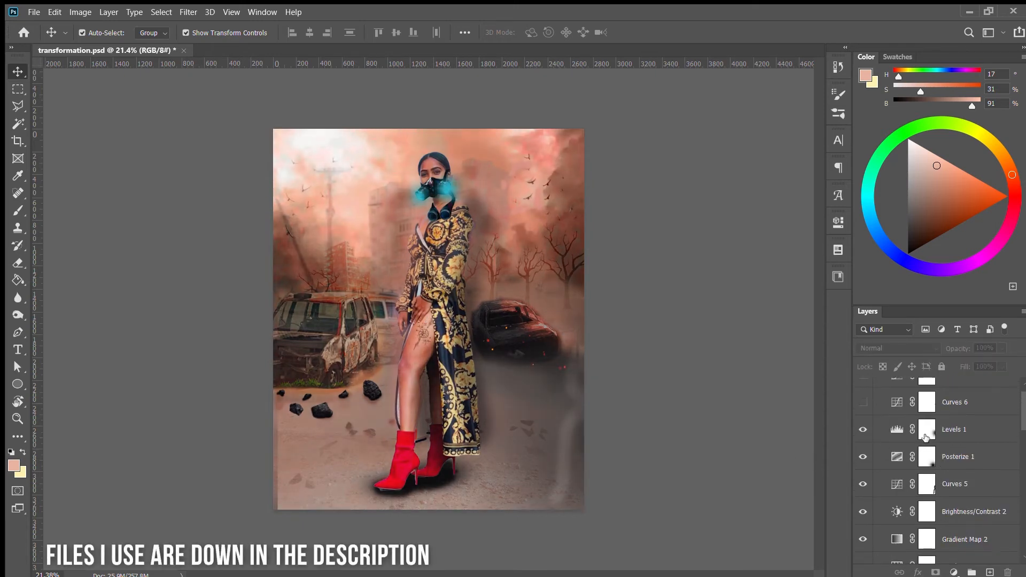
scroll(926, 437, up, 1)
click(863, 435)
click(878, 385)
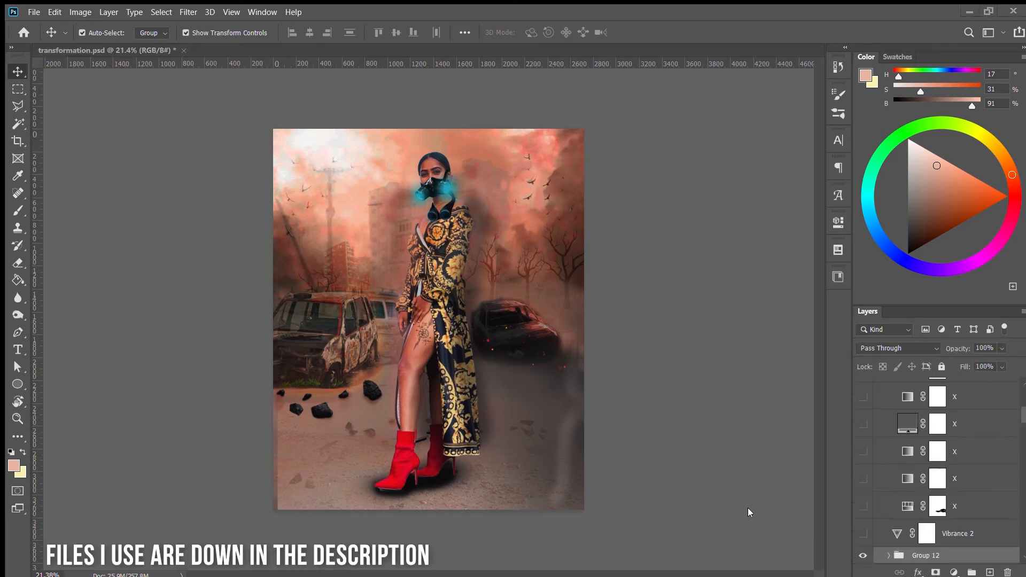
Copy Levels 2, Color Fill 2, group 5 and Other Basic from the reference file and paste them above Group 12 in the composite
scroll(889, 502, down, 3)
scroll(889, 502, down, 3)
click(889, 435)
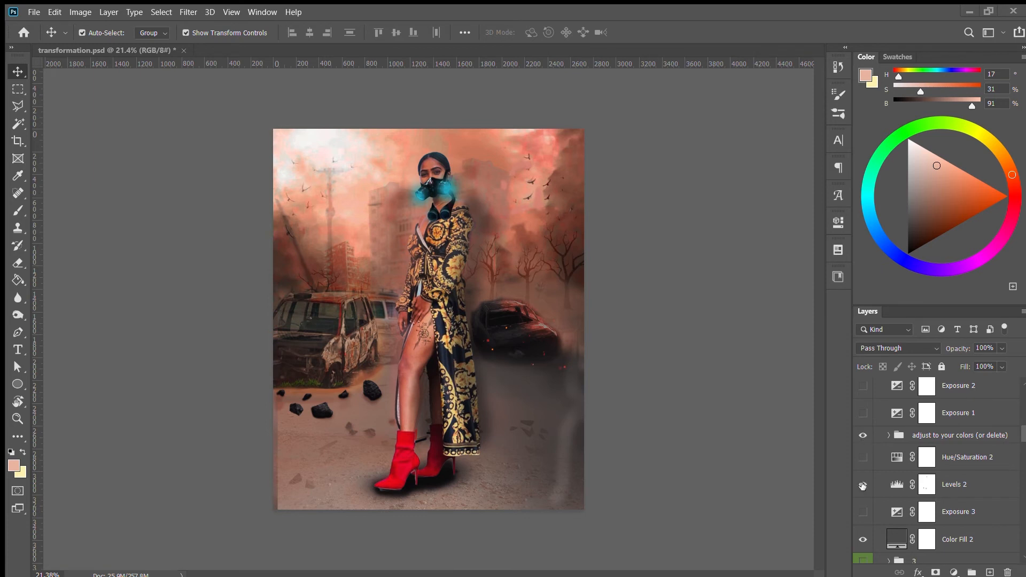
scroll(862, 485, down, 1)
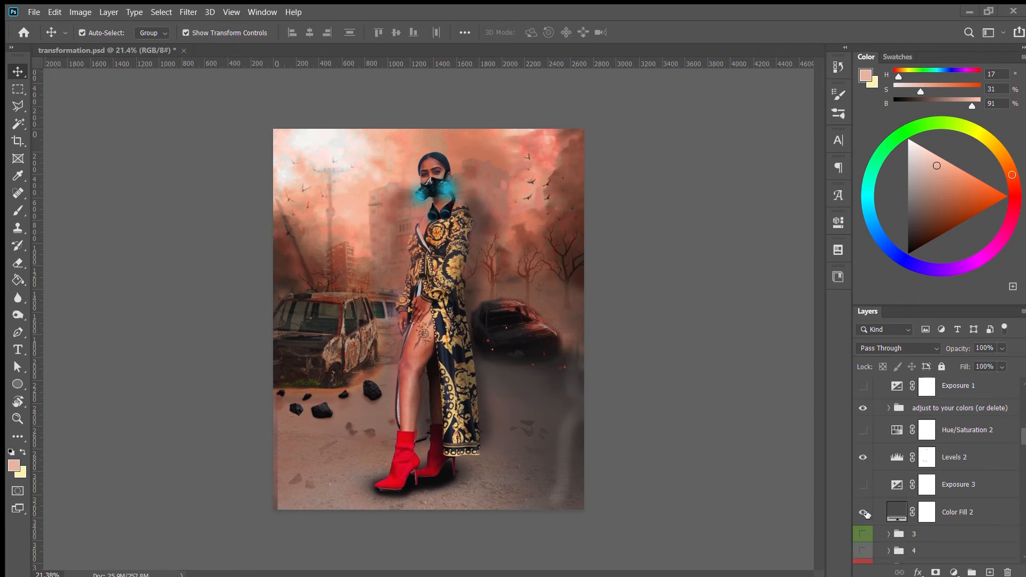
scroll(873, 503, down, 3)
click(889, 484)
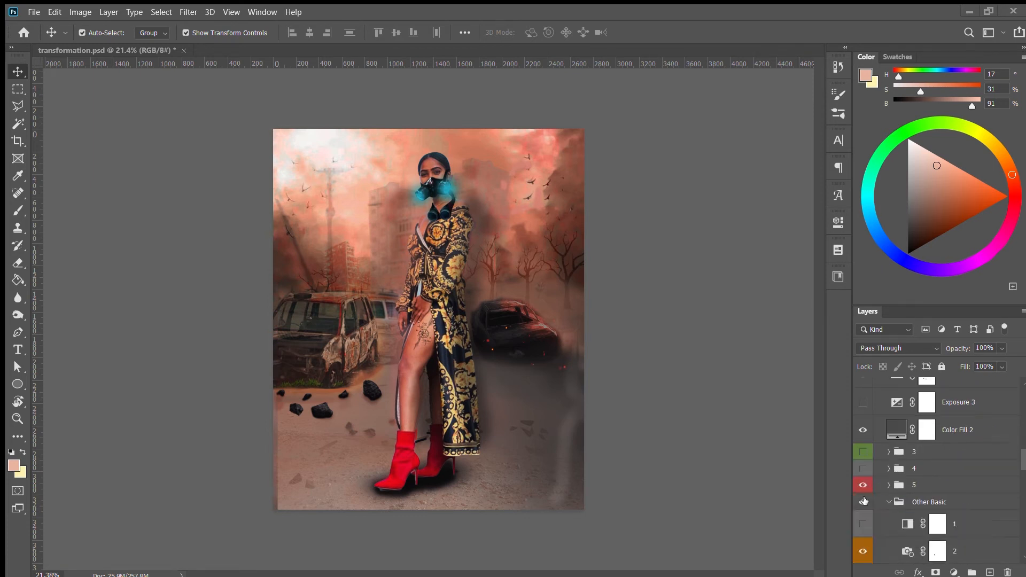
click(931, 503)
ctrl+click(936, 487)
scroll(942, 487, up, 1)
ctrl+click(956, 457)
ctrl+click(955, 404)
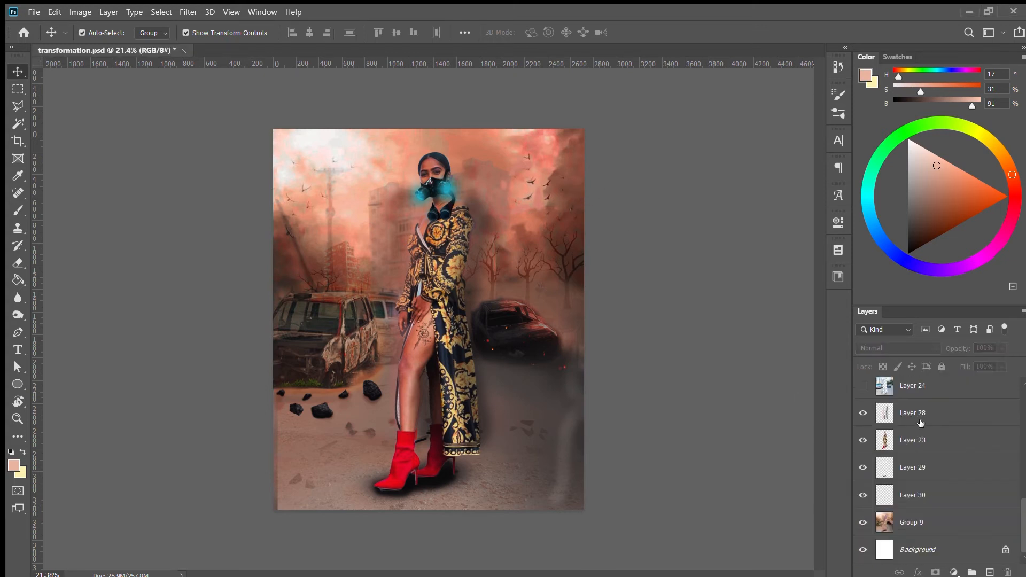
click(921, 420)
scroll(928, 434, up, 10)
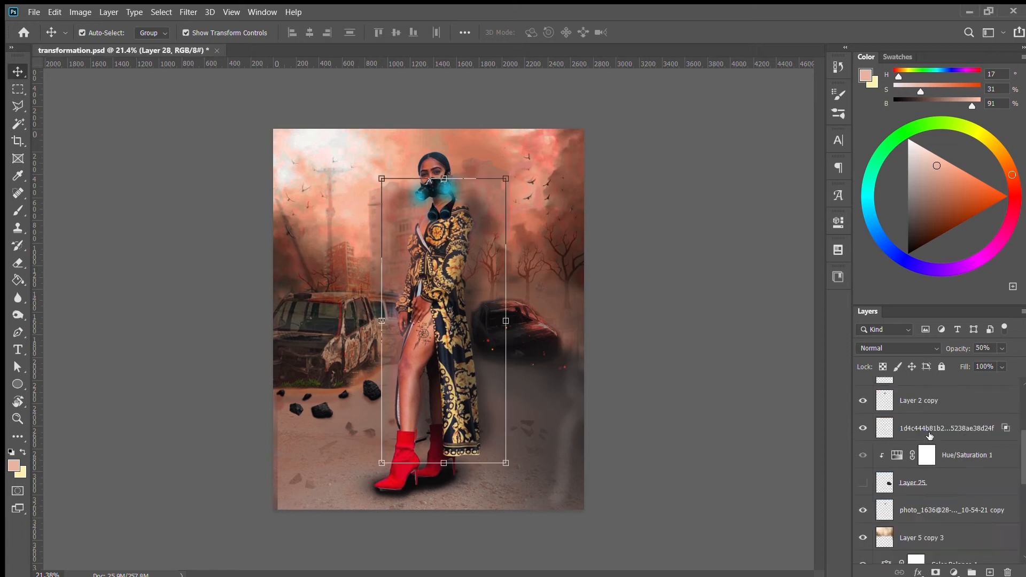
key(ctrl+v)
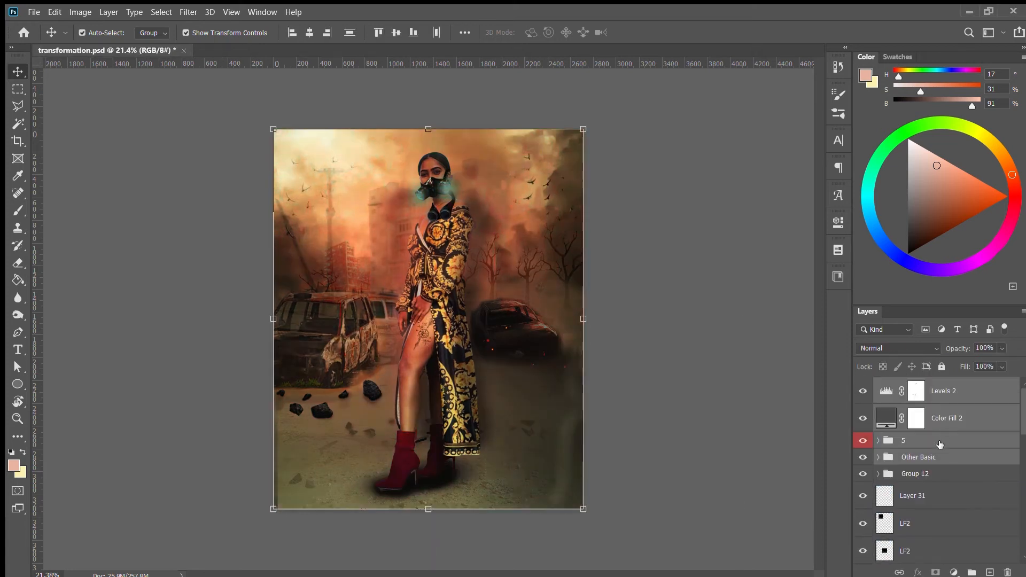
Hide Levels 2 and Color Fill 2, and review the effect of group 5 and the individual adjustments inside it
click(908, 440)
click(862, 393)
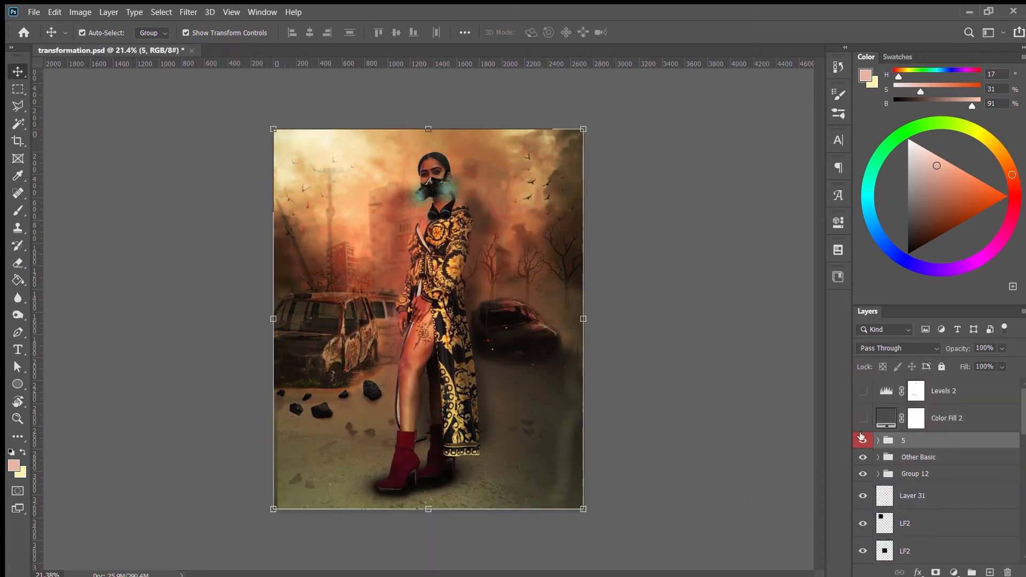
click(862, 440)
click(863, 440)
click(878, 441)
scroll(937, 481, down, 10)
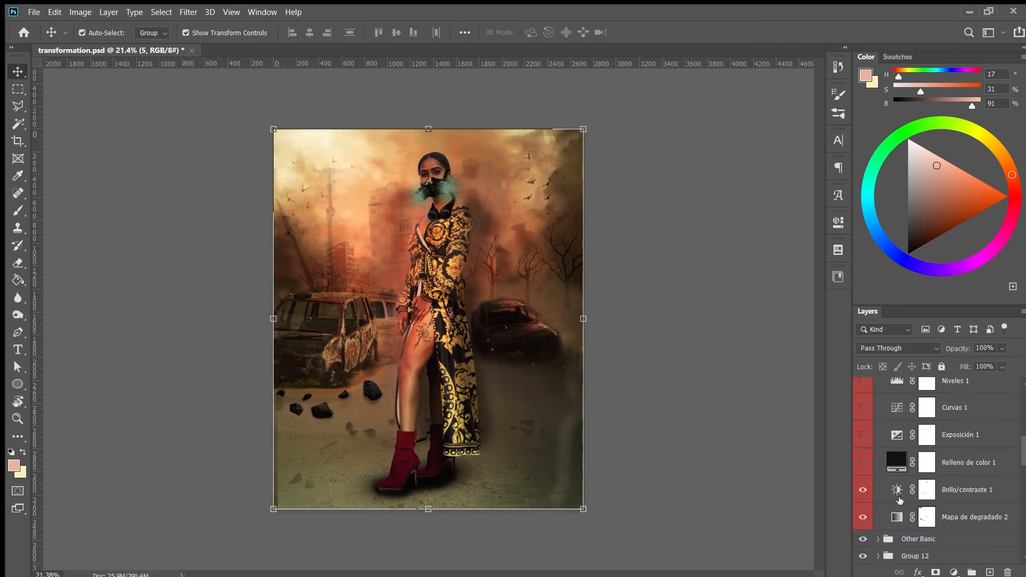
click(863, 490)
click(864, 490)
scroll(909, 481, up, 4)
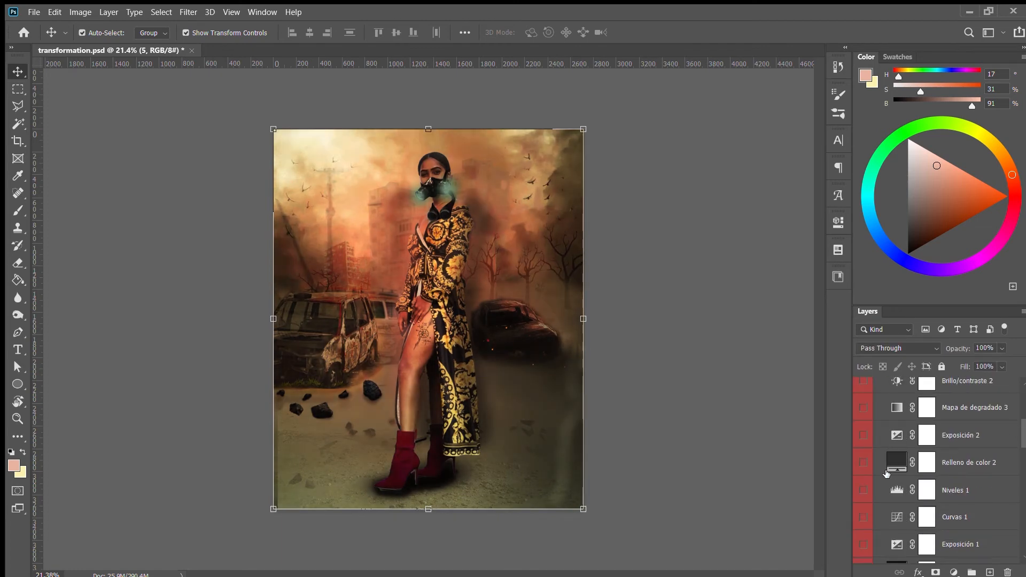
click(863, 463)
click(864, 463)
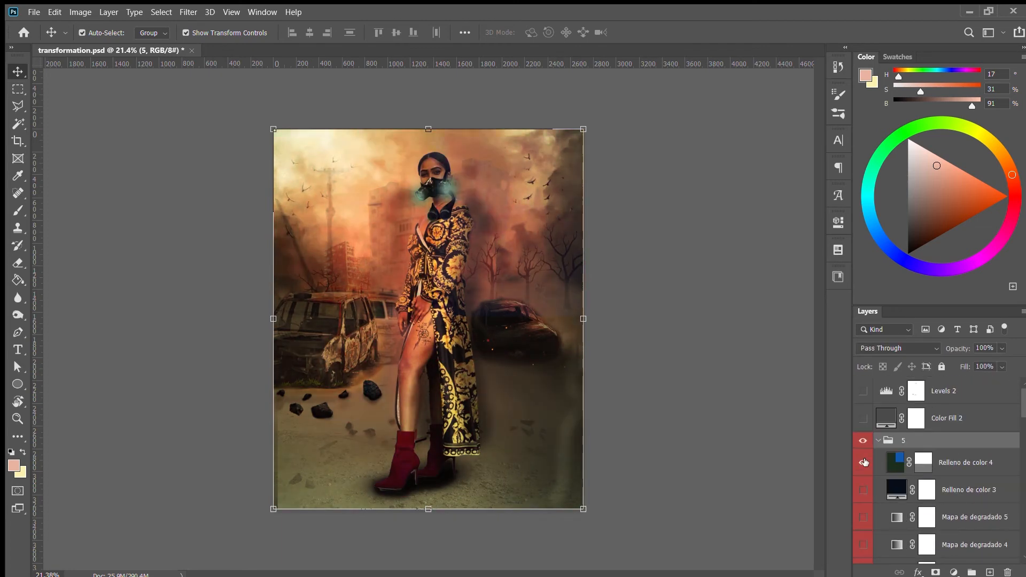
Collapse group 5, show Levels 2 and Color Fill 2 again, and deselect all layers
click(878, 441)
scroll(712, 277, down, 4)
scroll(713, 277, up, 8)
scroll(712, 277, down, 3)
click(687, 350)
scroll(636, 355, down, 2)
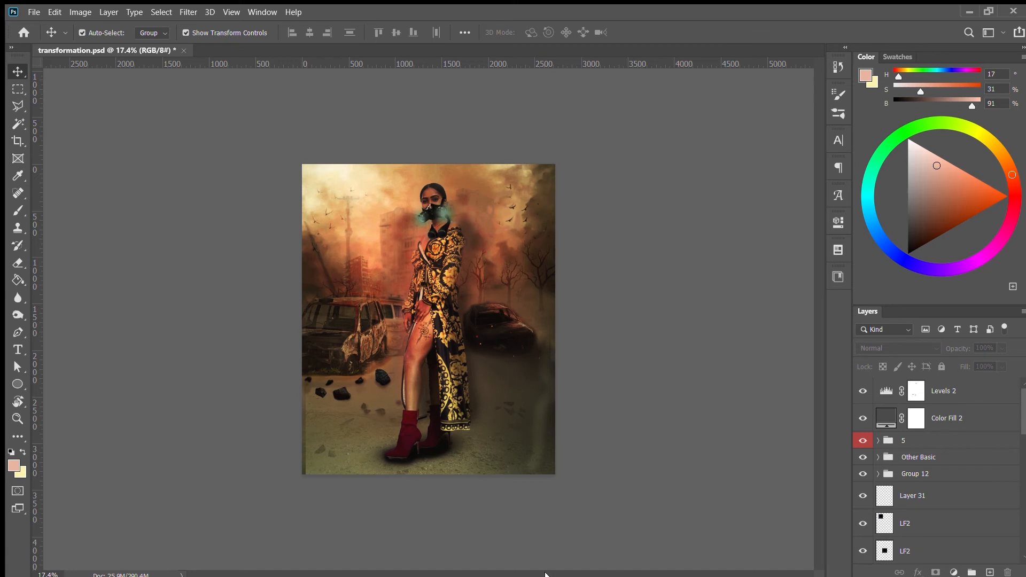
Collapse the 1 • Axel's CC group in the reference file and select the layer stack from Layer 23 downward
scroll(897, 493, down, 3)
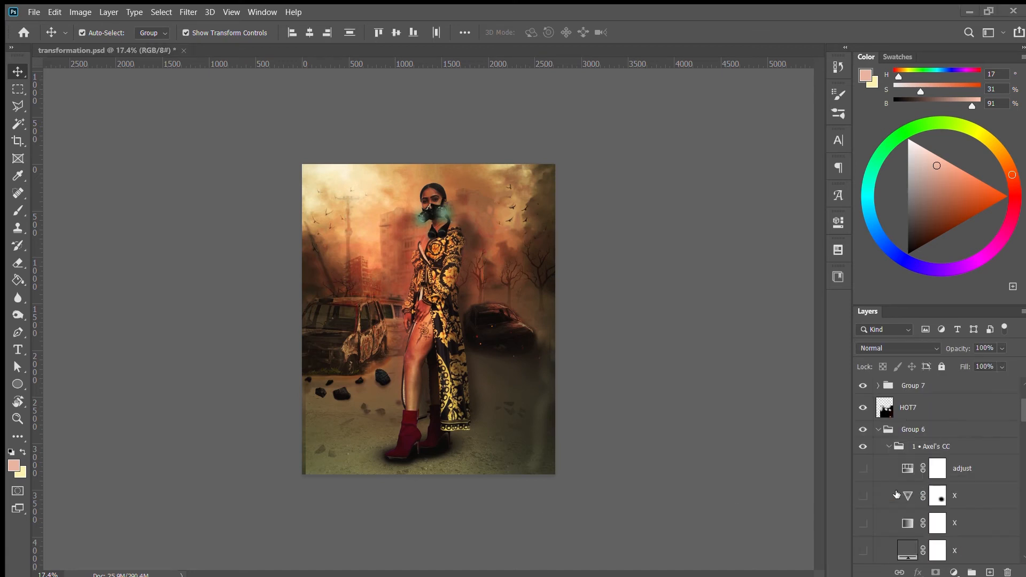
click(890, 447)
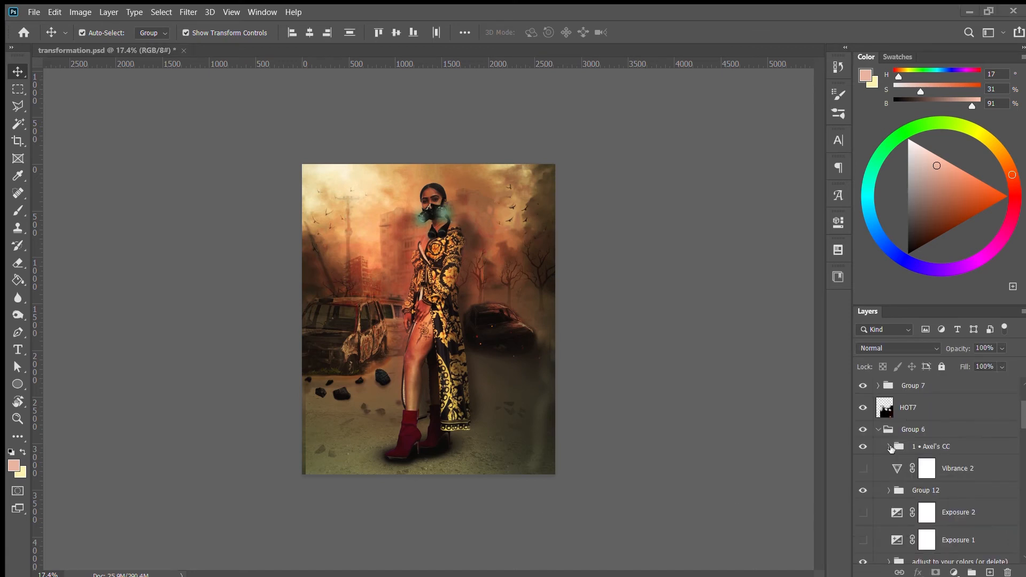
scroll(874, 499, down, 6)
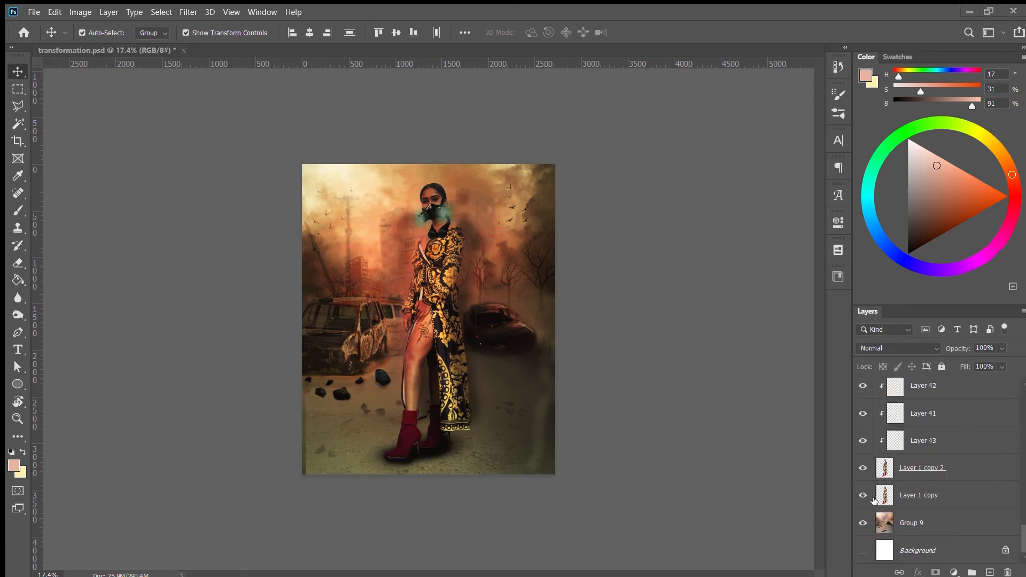
scroll(940, 518, up, 5)
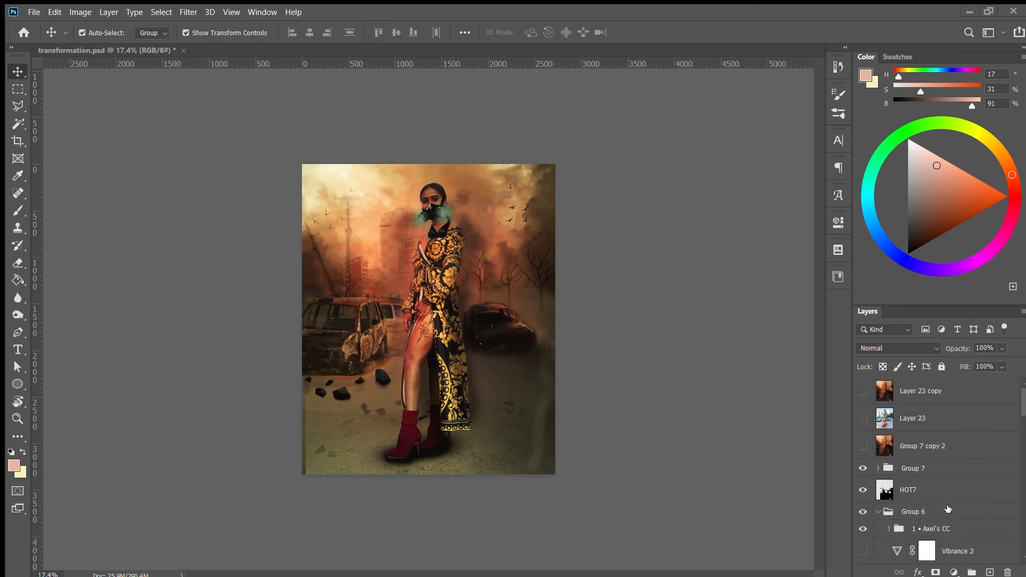
shift+click(942, 468)
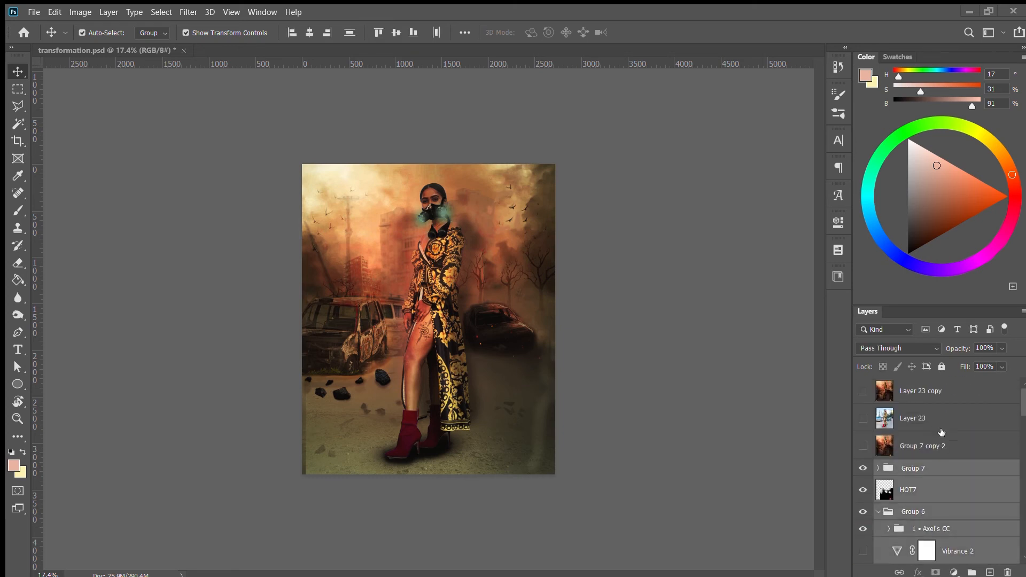
shift+click(941, 420)
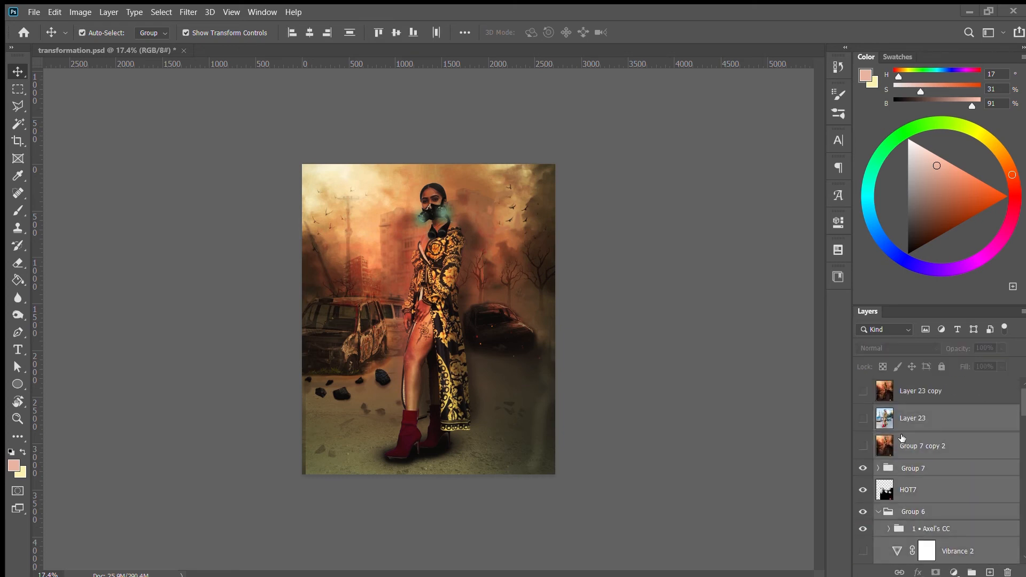
Select all of the composite's layers above the Background and bring in the reference file's layer stack containing Group 7
scroll(912, 448, up, 4)
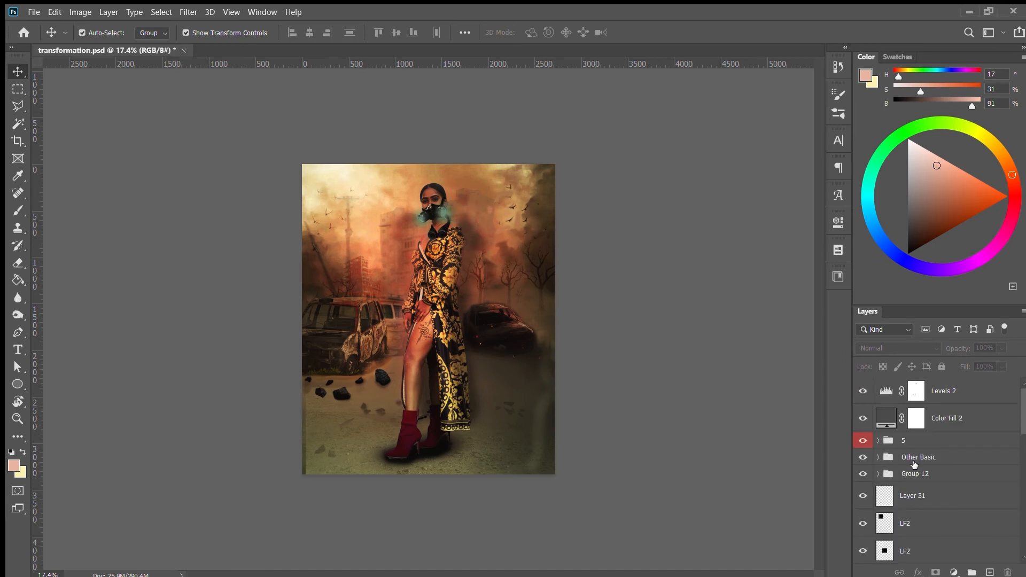
scroll(914, 465, down, 5)
click(938, 469)
key(ctrl+a)
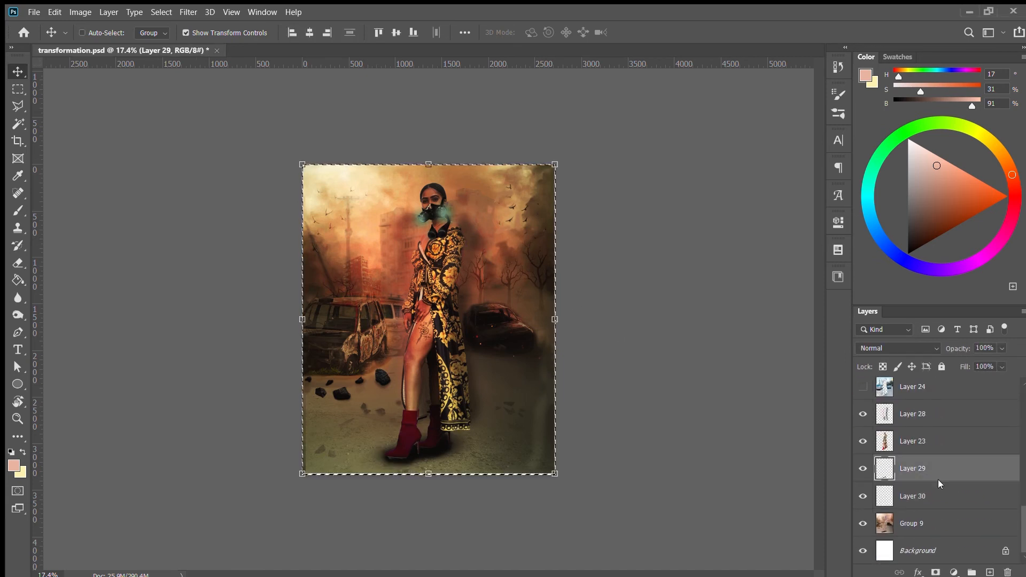
click(926, 447)
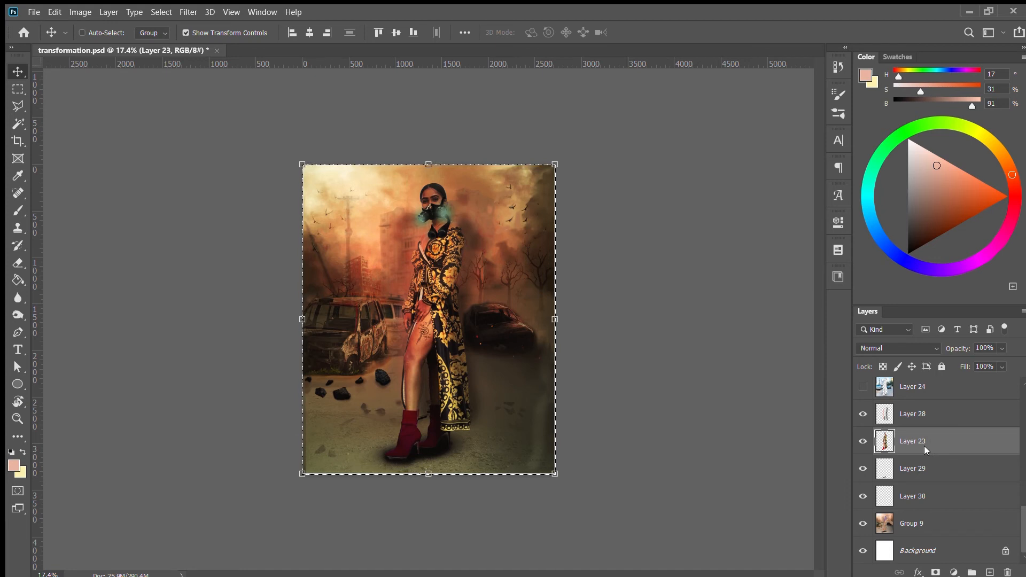
key(ctrl+alt+a)
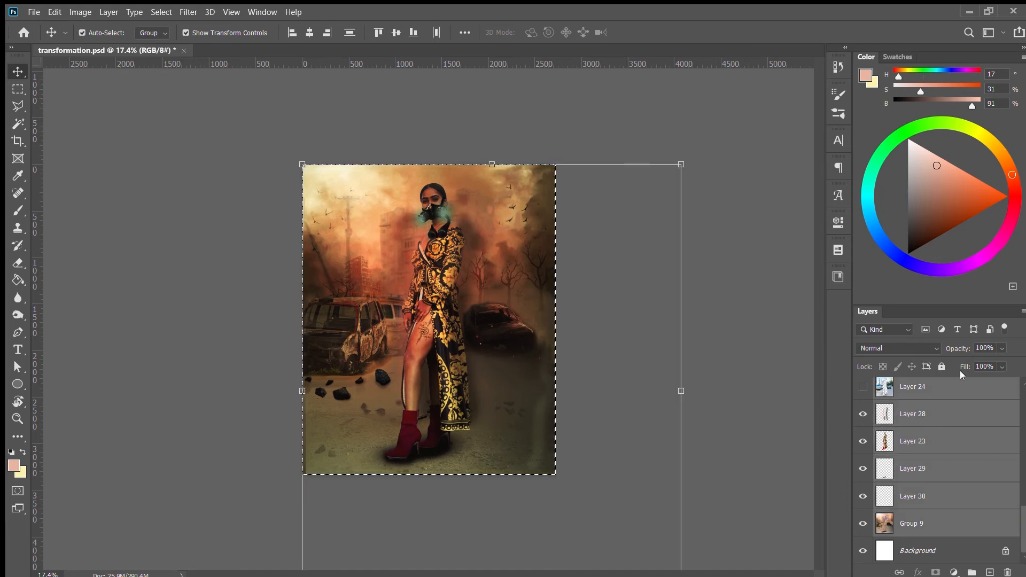
key(d)
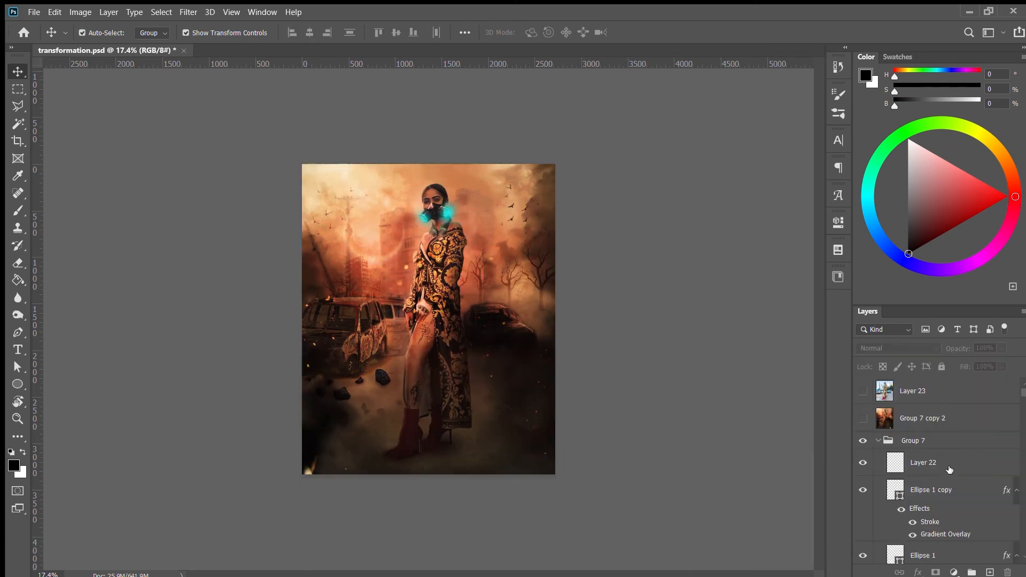
Delete the hidden Layer 23 above Group 7 copy 2
click(909, 395)
key(Delete)
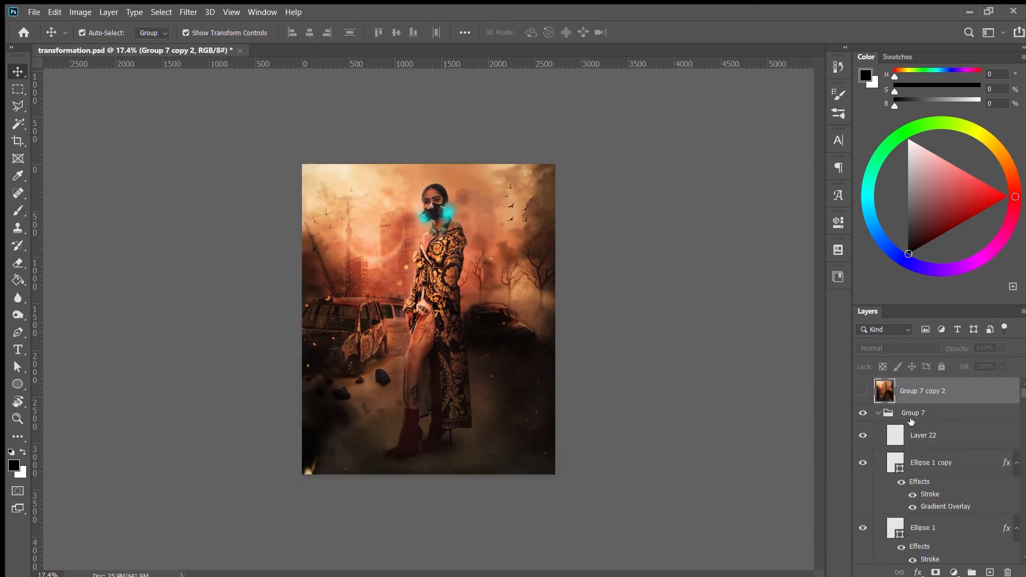
Toggle the visibility of Group 7 copy 2 to compare the composite with and without it, leaving it hidden
click(863, 395)
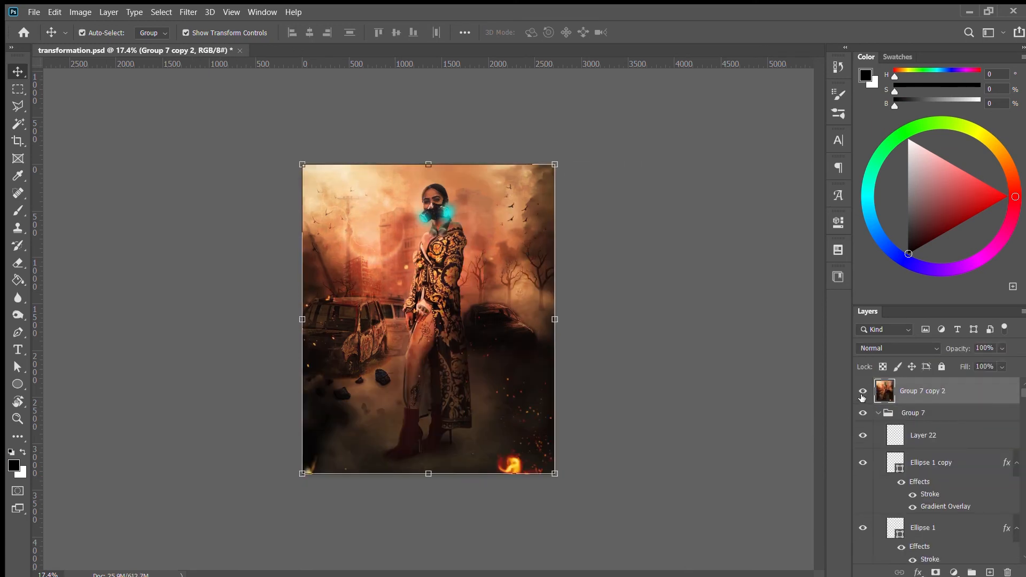
click(864, 393)
click(864, 393)
click(863, 393)
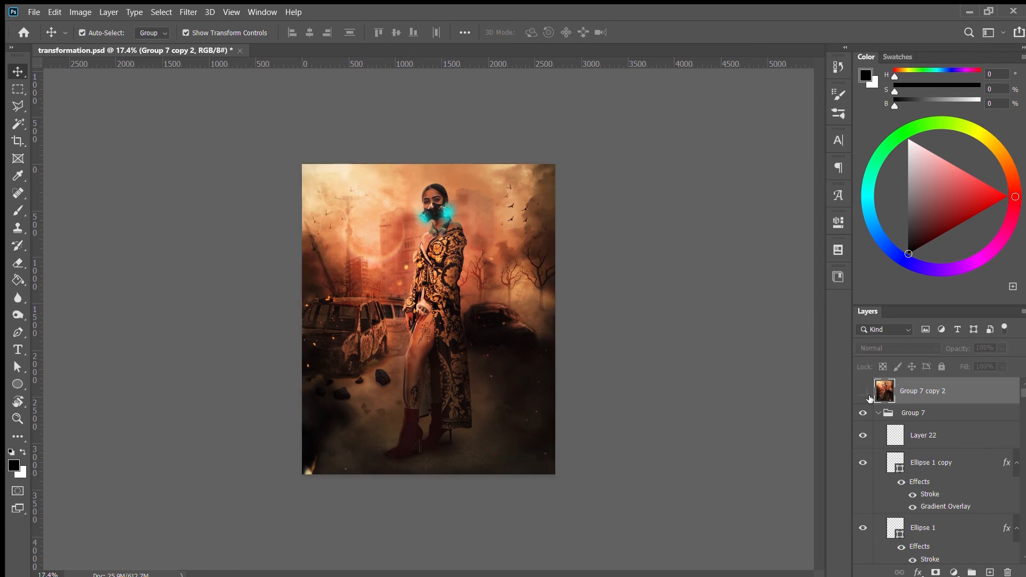
Select Group 5 and the layers beneath it down to just above the Background, and group them
scroll(876, 420, down, 10)
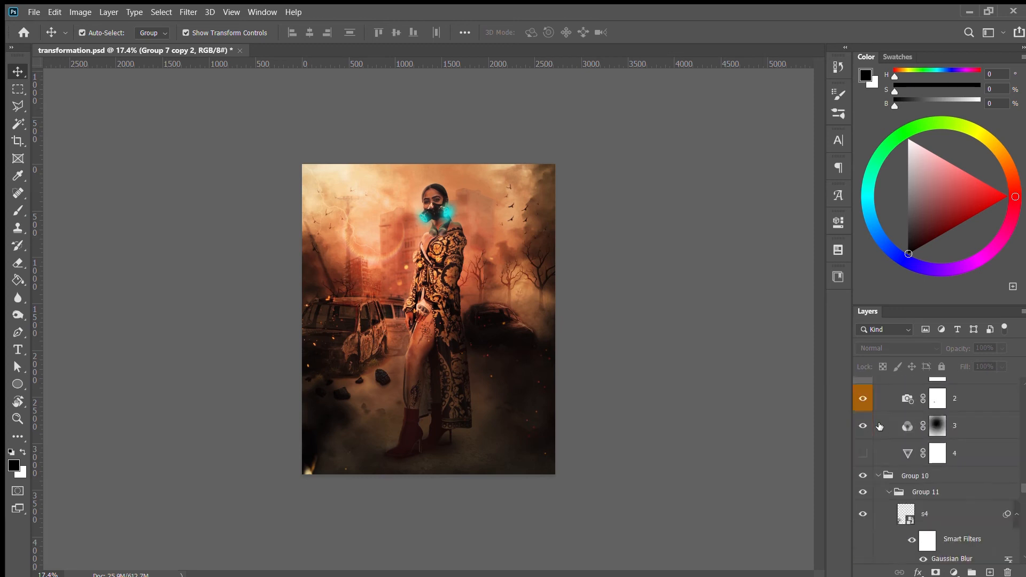
scroll(880, 427, down, 10)
scroll(895, 526, up, 10)
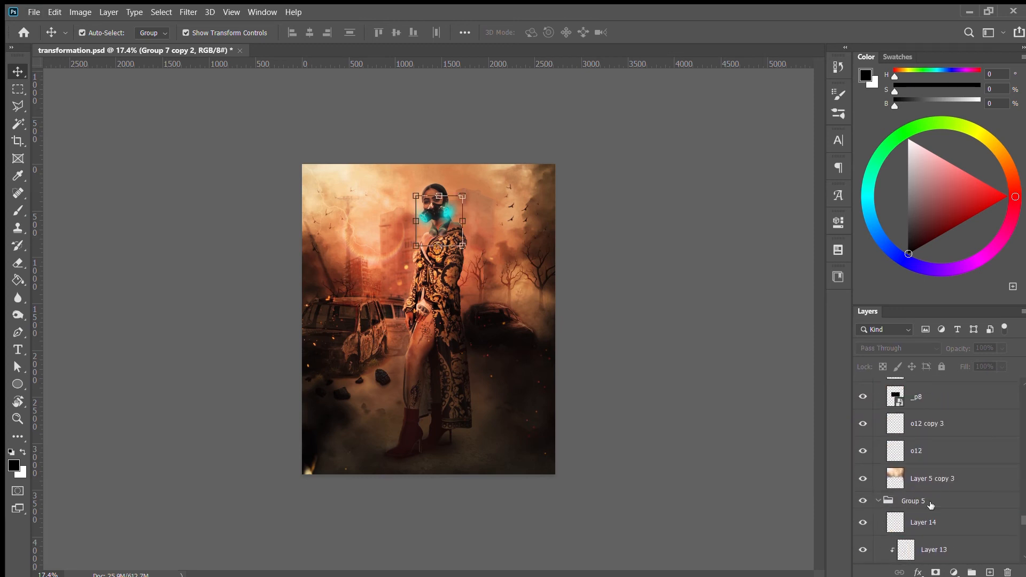
click(931, 502)
scroll(928, 510, down, 5)
shift+click(936, 523)
key(ctrl+g)
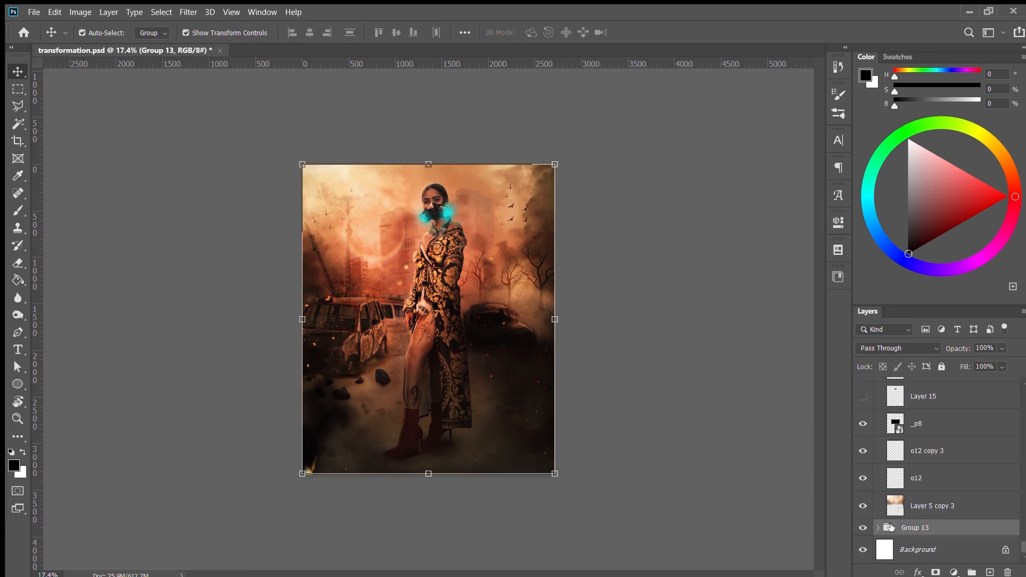
Isolate Group 13 above the Background and examine the base composite without the other layers
alt+click(864, 528)
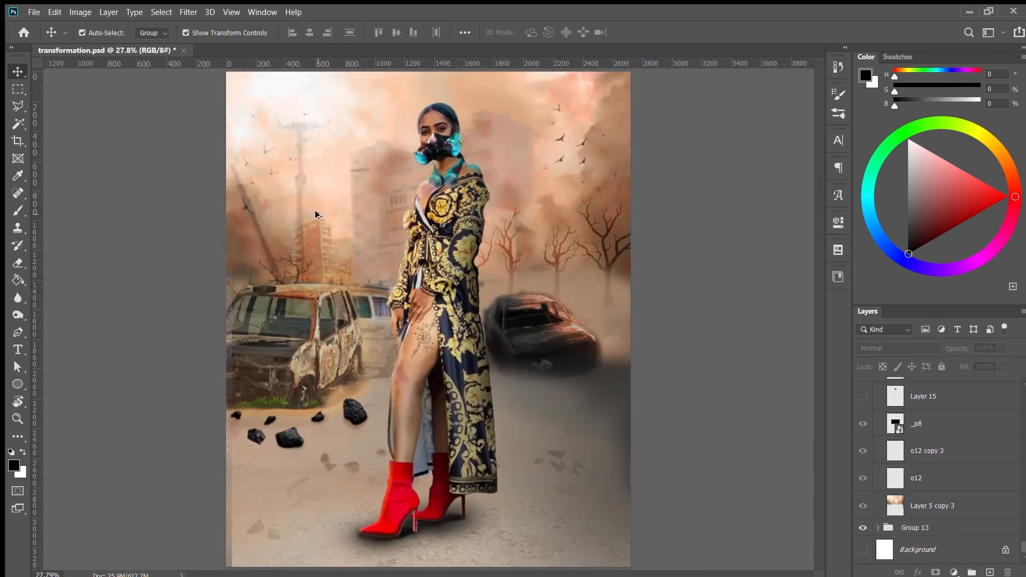
scroll(912, 471, up, 5)
scroll(912, 471, down, 5)
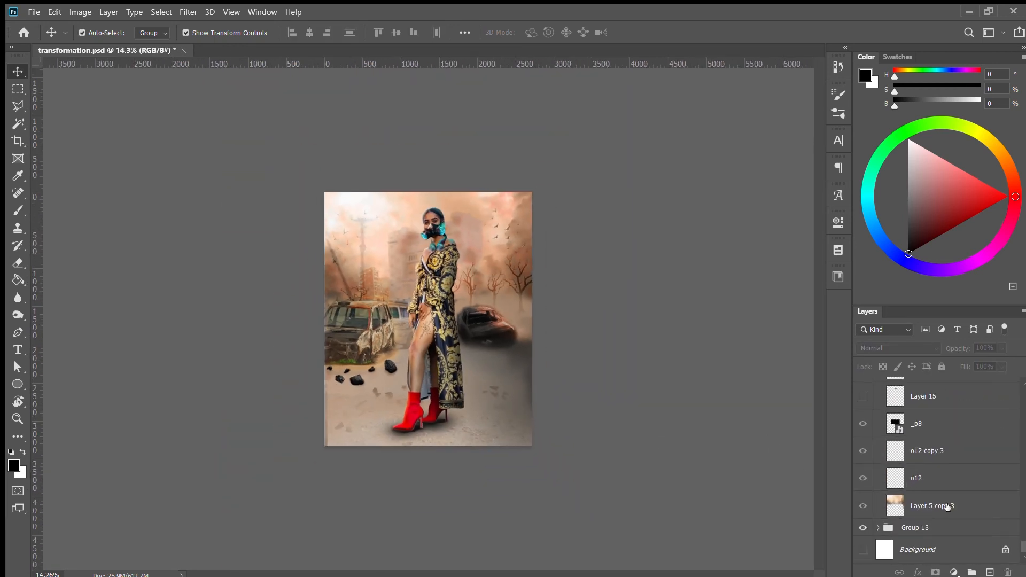
Select the layers from Layer 5 copy 3 up to Group 10 and combine them into a new group
click(948, 506)
scroll(966, 477, up, 8)
scroll(952, 508, down, 5)
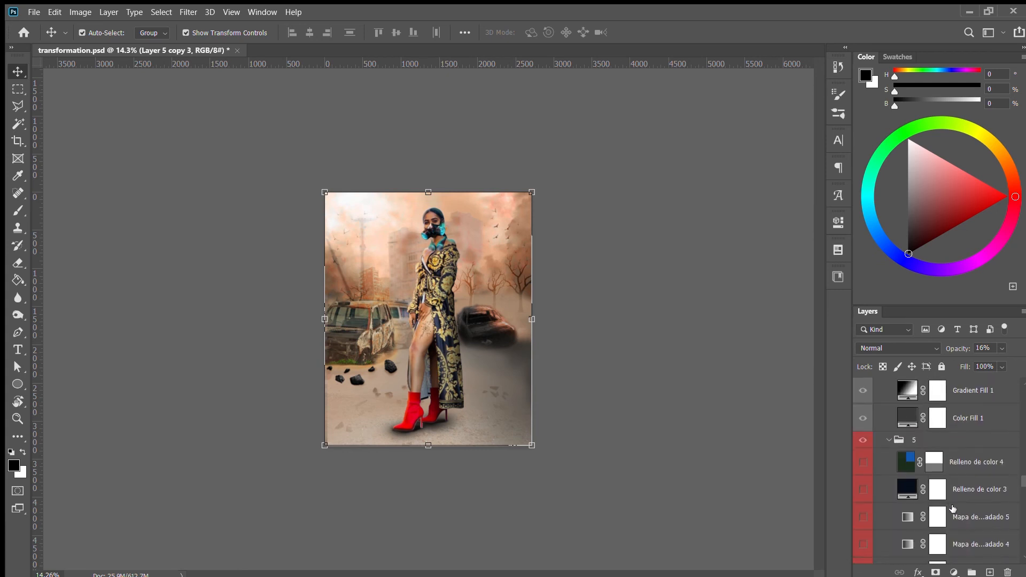
click(946, 475)
key(ctrl+g)
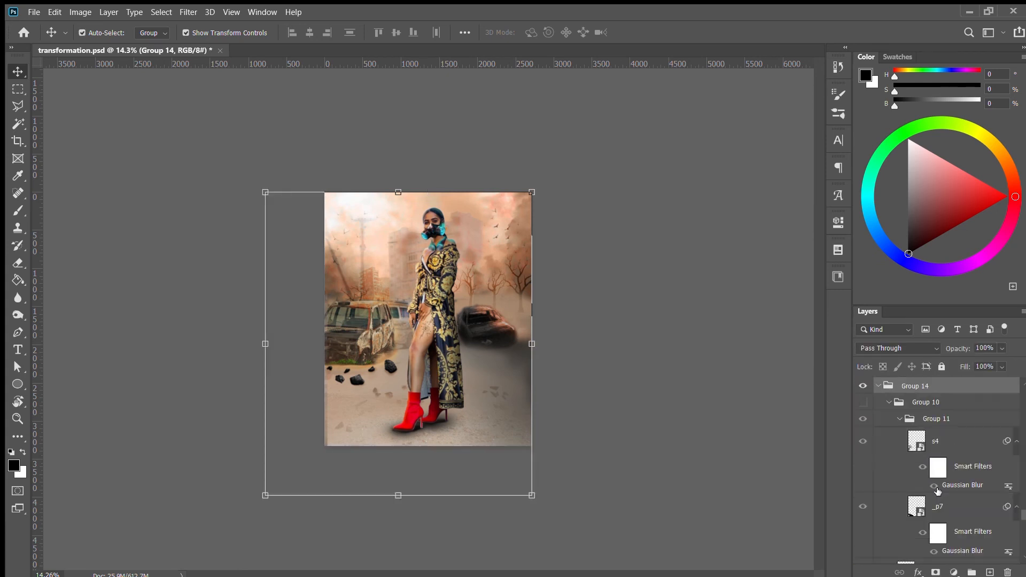
Enclose Group 14 in another group directly above Group 13 and collapse the new group
scroll(924, 473, down, 5)
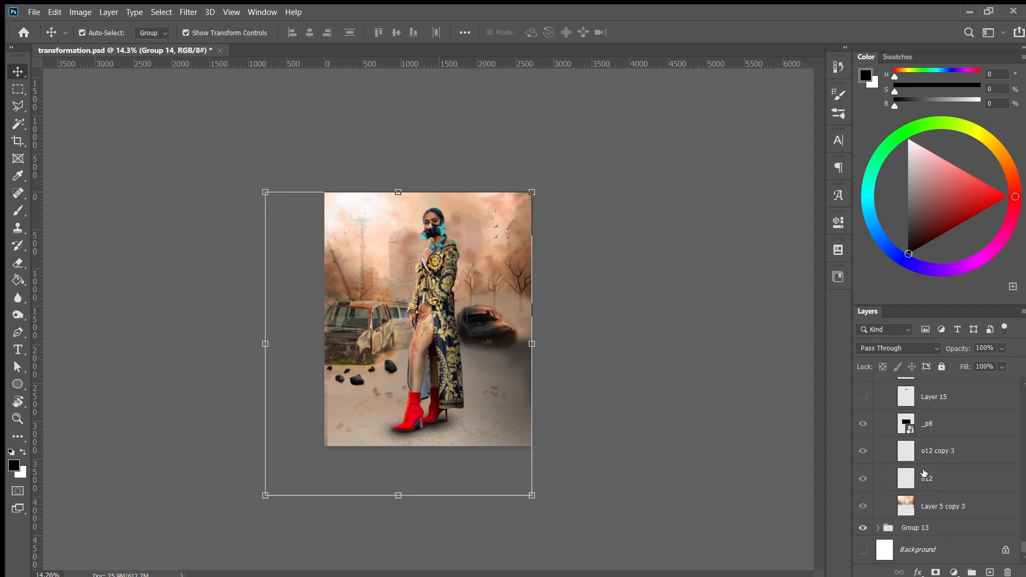
click(941, 506)
scroll(939, 427, up, 5)
key(ctrl+g)
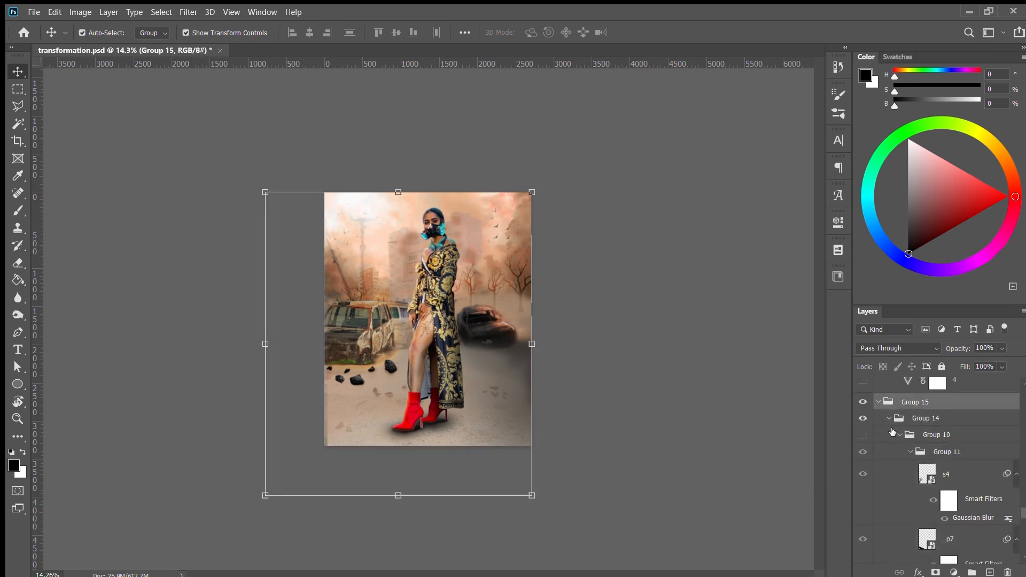
ctrl+click(956, 517)
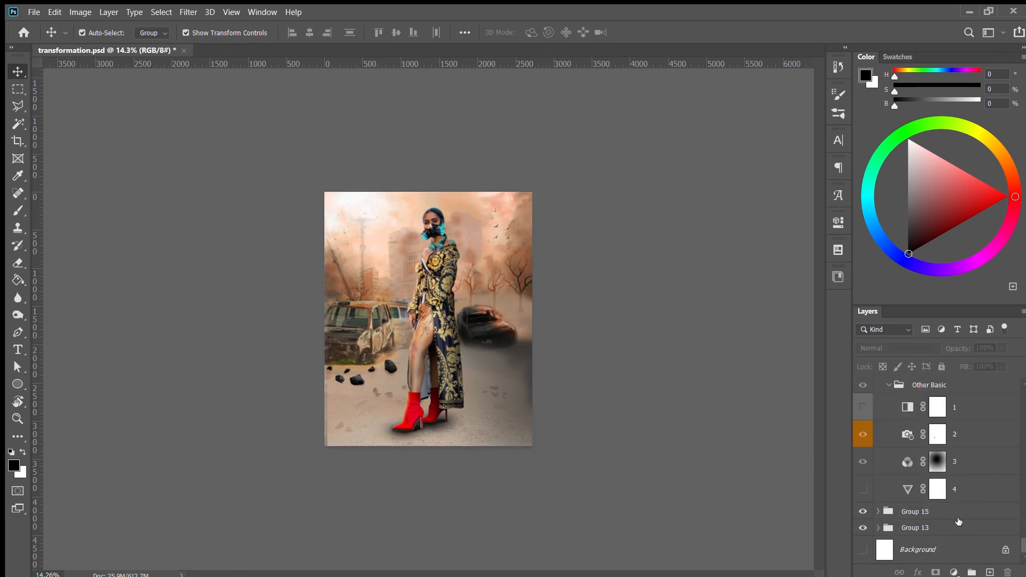
Collapse the Other Basic group and turn the color-grading adjustments back on over the base composite
scroll(915, 463, down, 10)
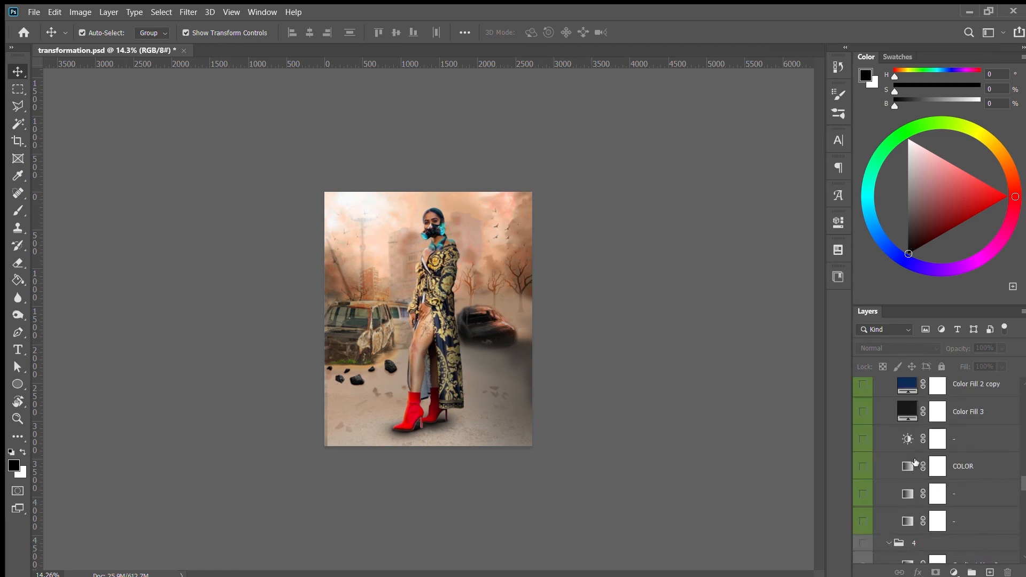
scroll(916, 463, down, 5)
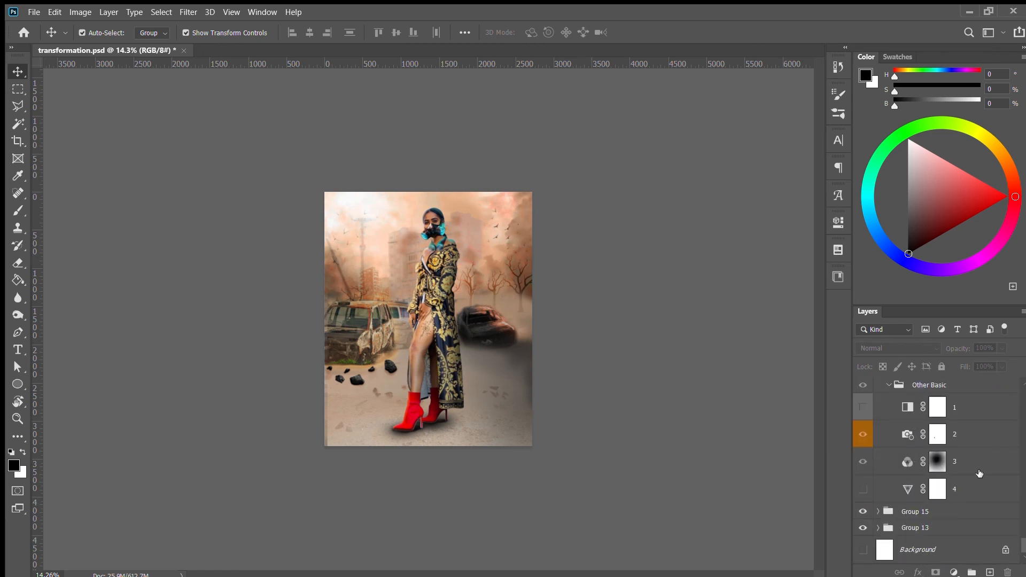
click(890, 385)
click(864, 495)
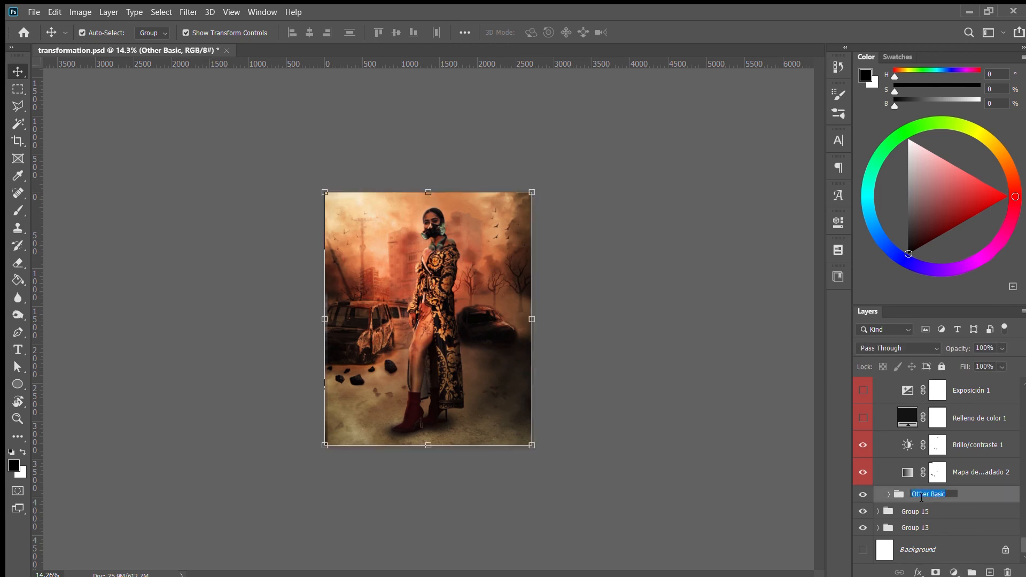
Collapse Group 7 and show it together with Group 7 copy 2 at the top of the layer stack
scroll(961, 499, up, 8)
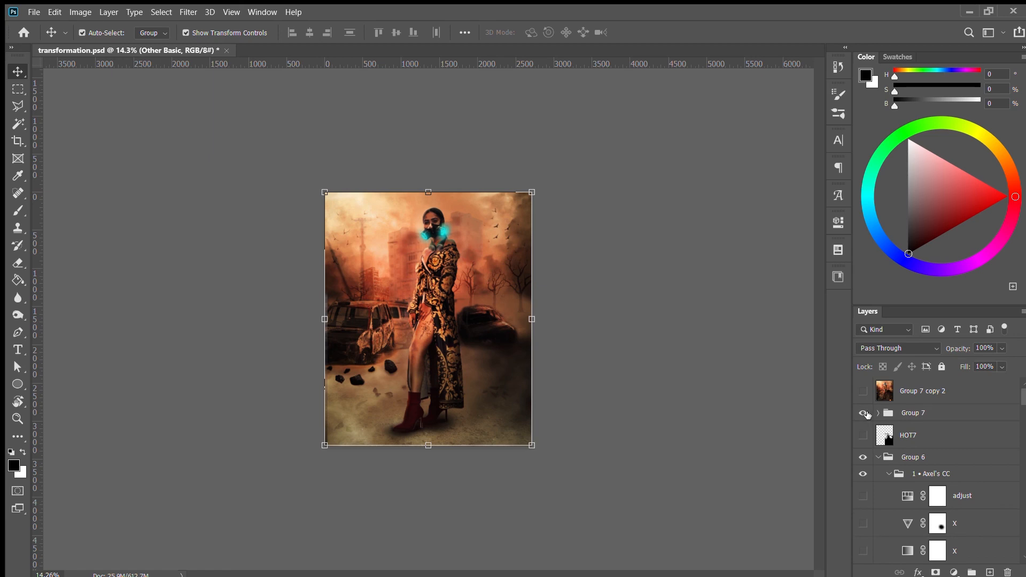
scroll(877, 470, down, 2)
scroll(878, 469, up, 2)
click(862, 390)
Examine the finished composite up close, from the glowing gas mask and lightning down to the boots, embers and flame
scroll(537, 232, up, 4)
scroll(369, 103, up, 6)
scroll(604, 213, down, 2)
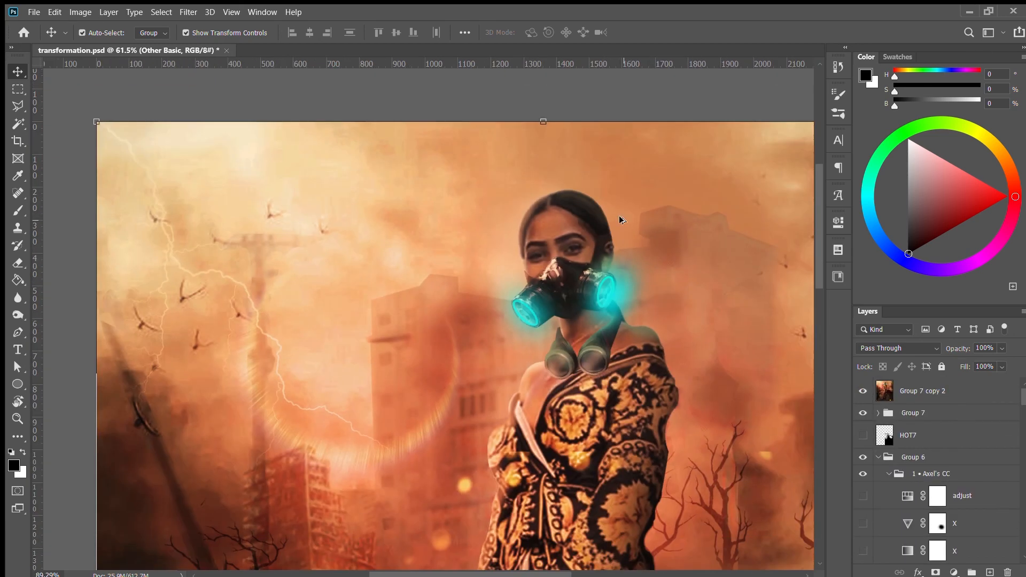
scroll(619, 224, up, 5)
scroll(592, 233, down, 7)
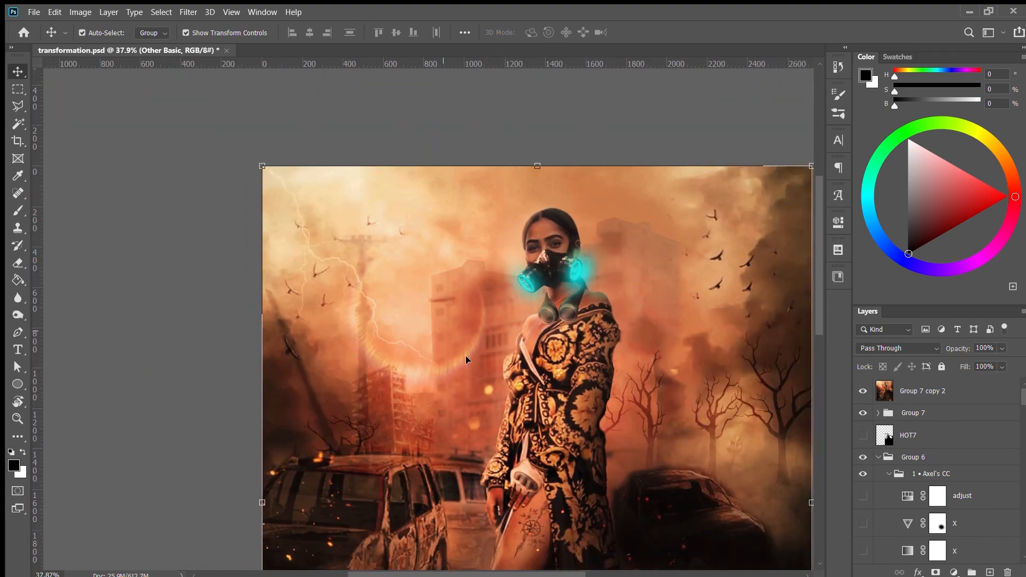
scroll(516, 403, up, 2)
scroll(517, 414, up, 2)
drag(516, 513, 502, 321)
scroll(508, 427, down, 3)
drag(509, 489, 509, 396)
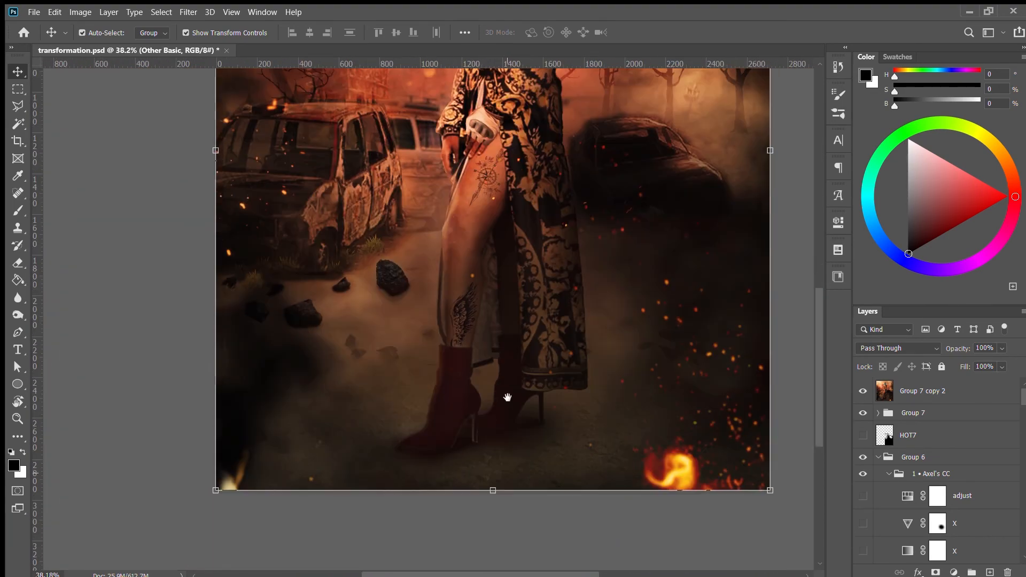
scroll(479, 286, up, 5)
scroll(480, 282, down, 6)
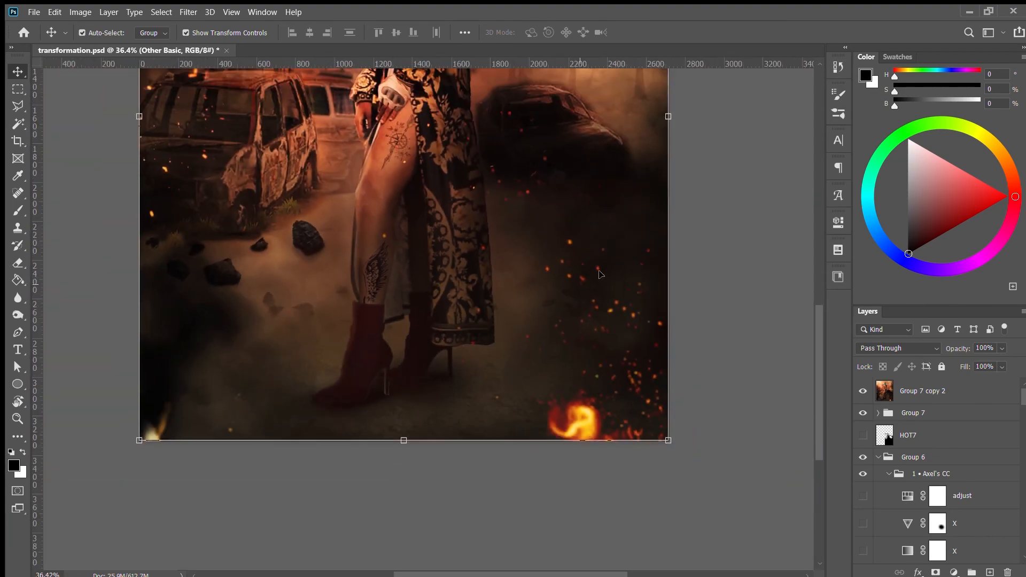
Inspect the embers, bare trees, birds and smoky sky beside the woman
scroll(587, 255, up, 3)
scroll(587, 255, up, 2)
drag(587, 254, 563, 394)
scroll(560, 331, up, 2)
drag(560, 326, 561, 475)
scroll(557, 299, down, 2)
click(556, 286)
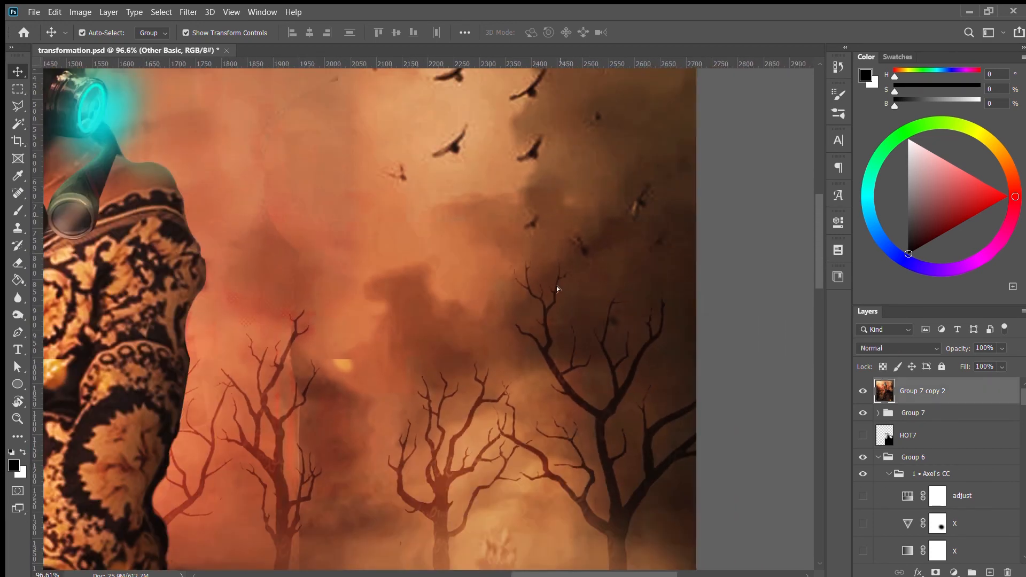
drag(557, 160, 563, 369)
scroll(563, 369, down, 5)
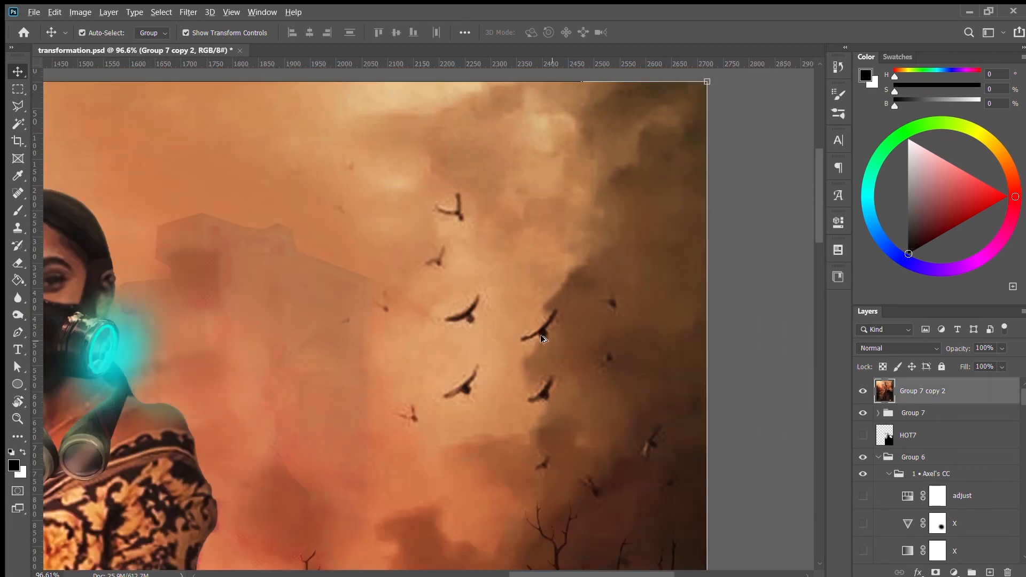
Inspect the burnt van and the sparks around it, and review the full composite with no layer selected
scroll(275, 300, up, 2)
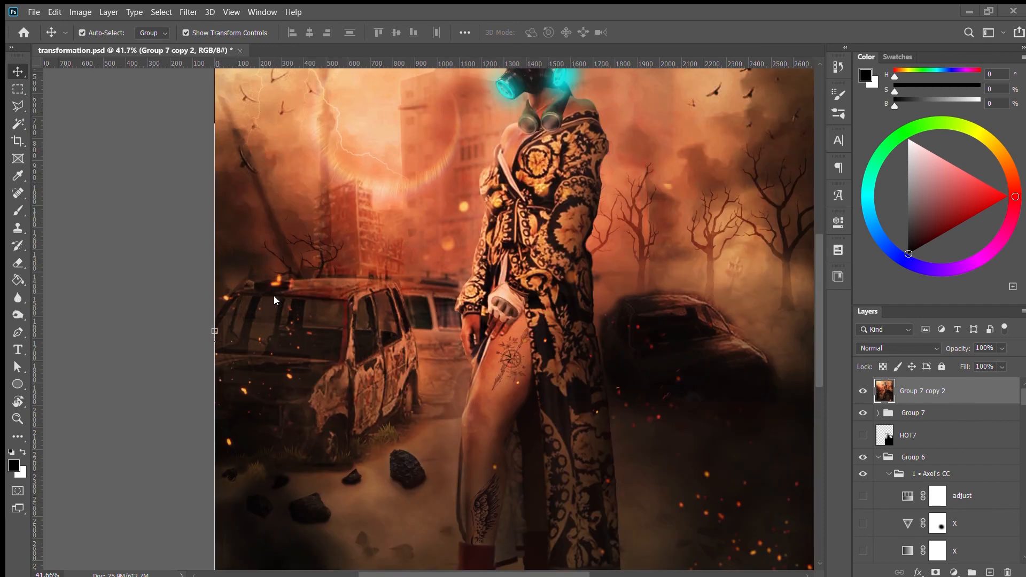
scroll(290, 300, up, 4)
click(326, 318)
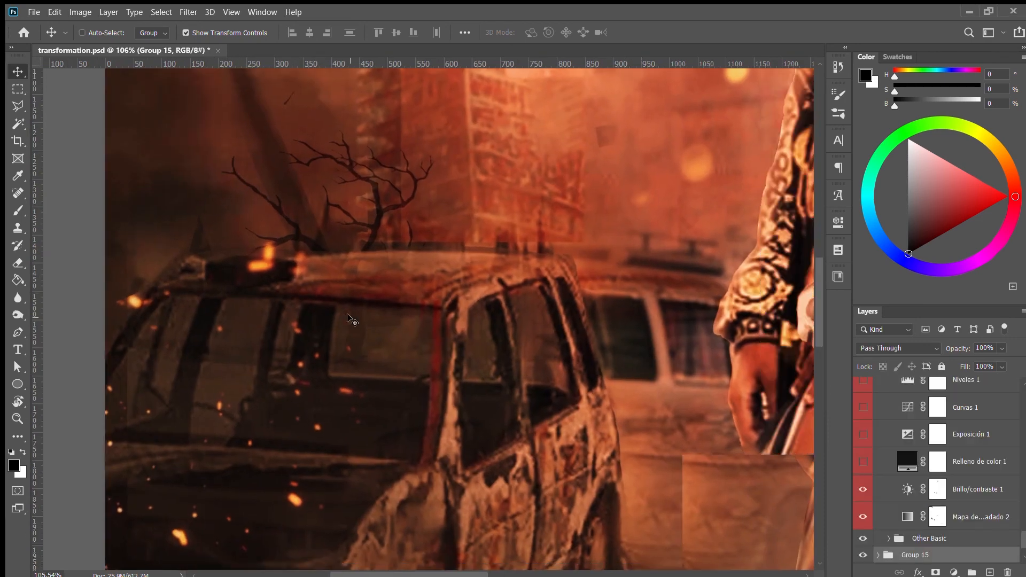
scroll(323, 315, down, 5)
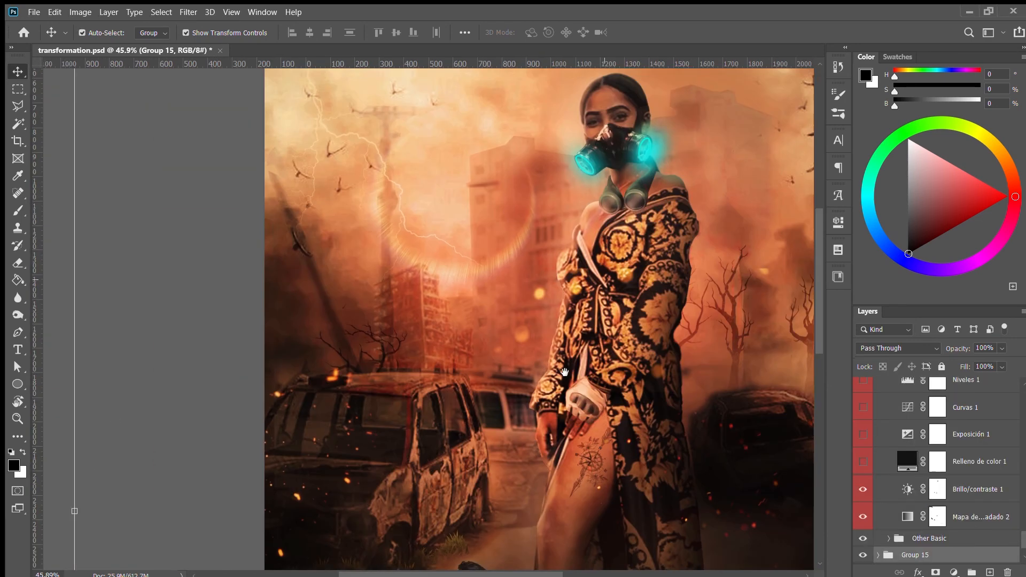
scroll(497, 276, down, 2)
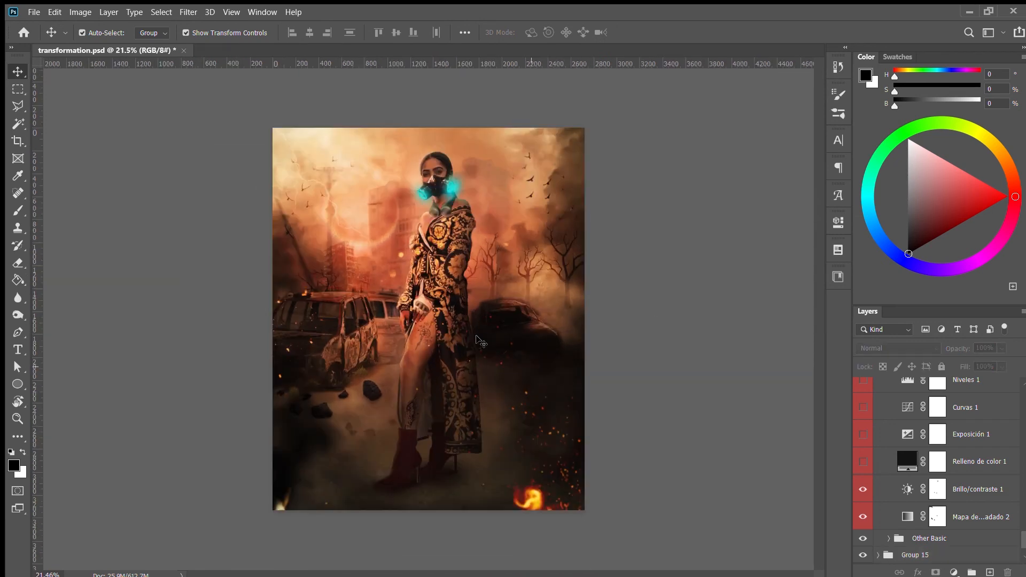
scroll(483, 322, up, 4)
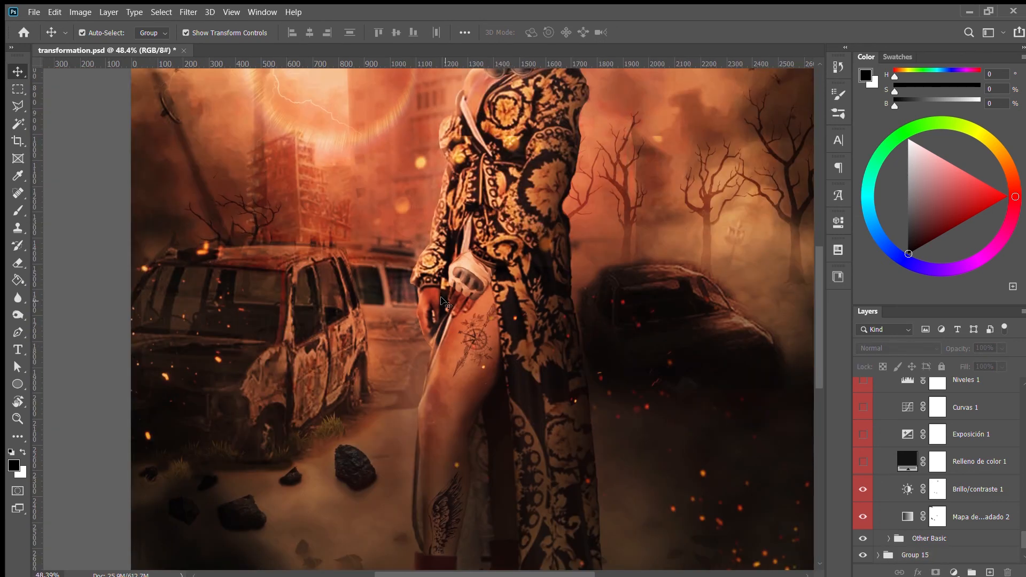
scroll(445, 303, down, 4)
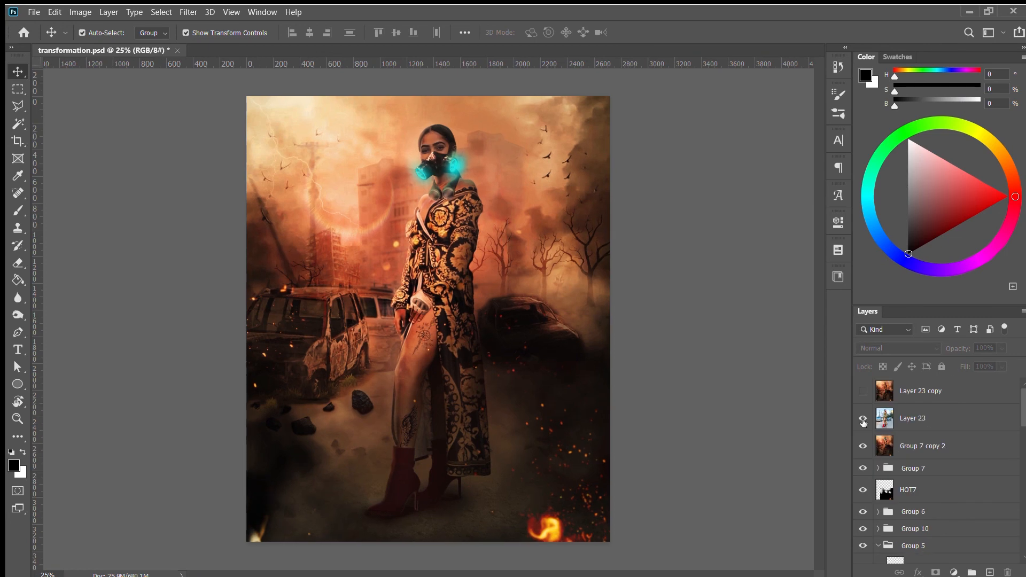
Toggle Layer 23 to compare the original street photo with the finished composite, leaving the photo hidden
click(863, 420)
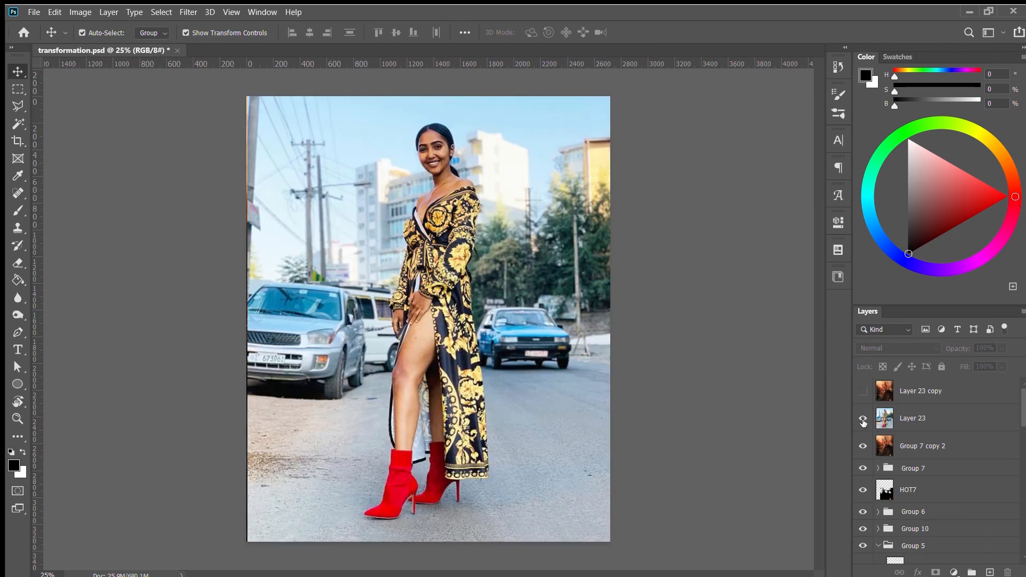
click(863, 420)
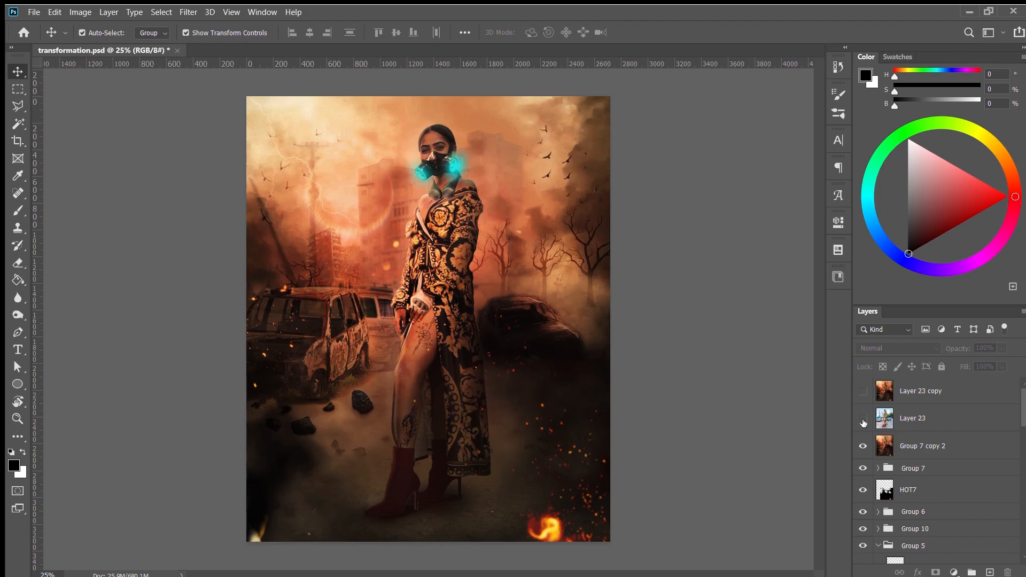